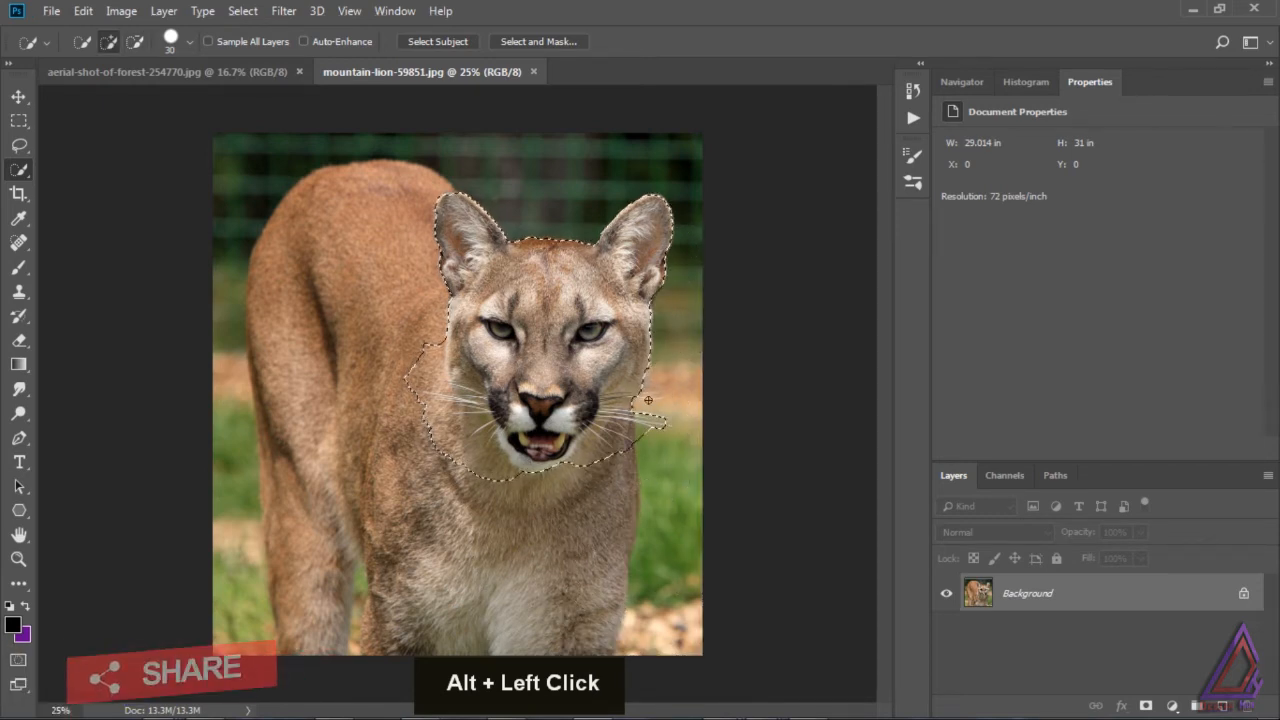
- Refine the quick selection around the lion's whiskers, cheeks and chin, and turn it into a layer mask isolating the head
drag(638, 395, 668, 392)
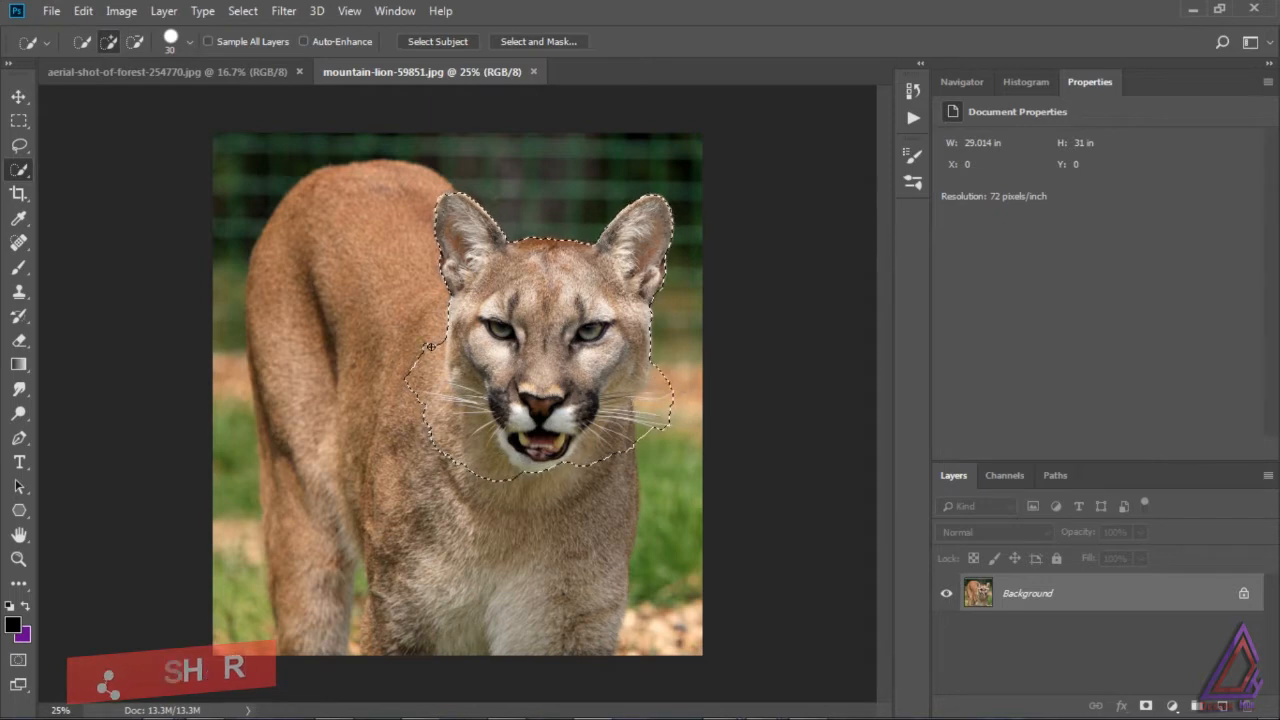
alt+drag(440, 349, 436, 366)
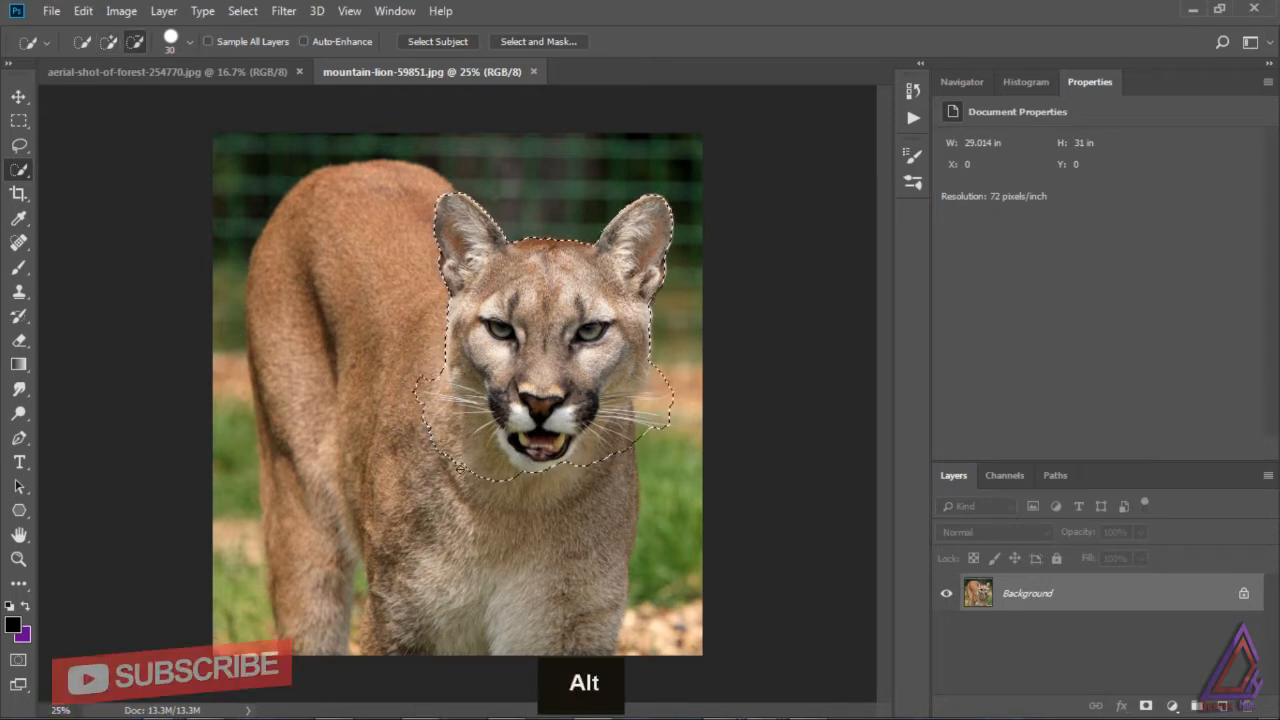
mouse_move(460, 467)
alt+mouse_down()
mouse_move(556, 484)
mouse_move(590, 450)
alt+mouse_up()
alt+click(436, 431)
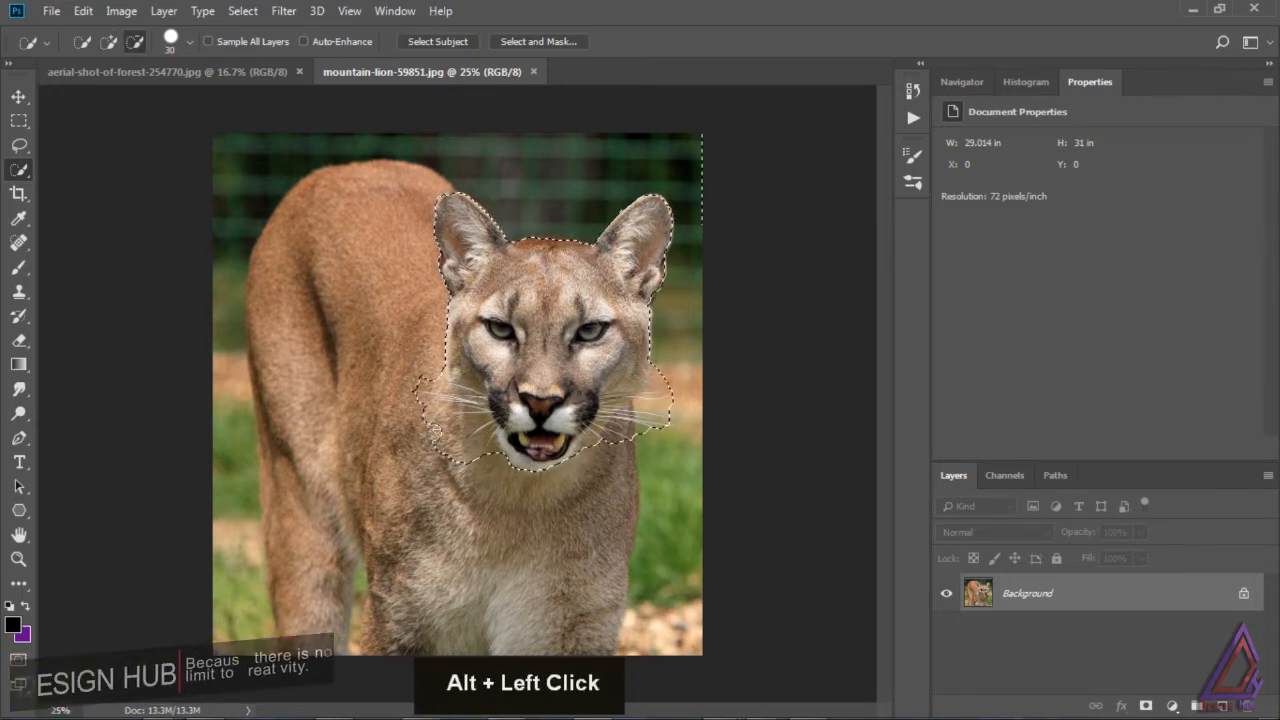
alt+drag(436, 431, 462, 457)
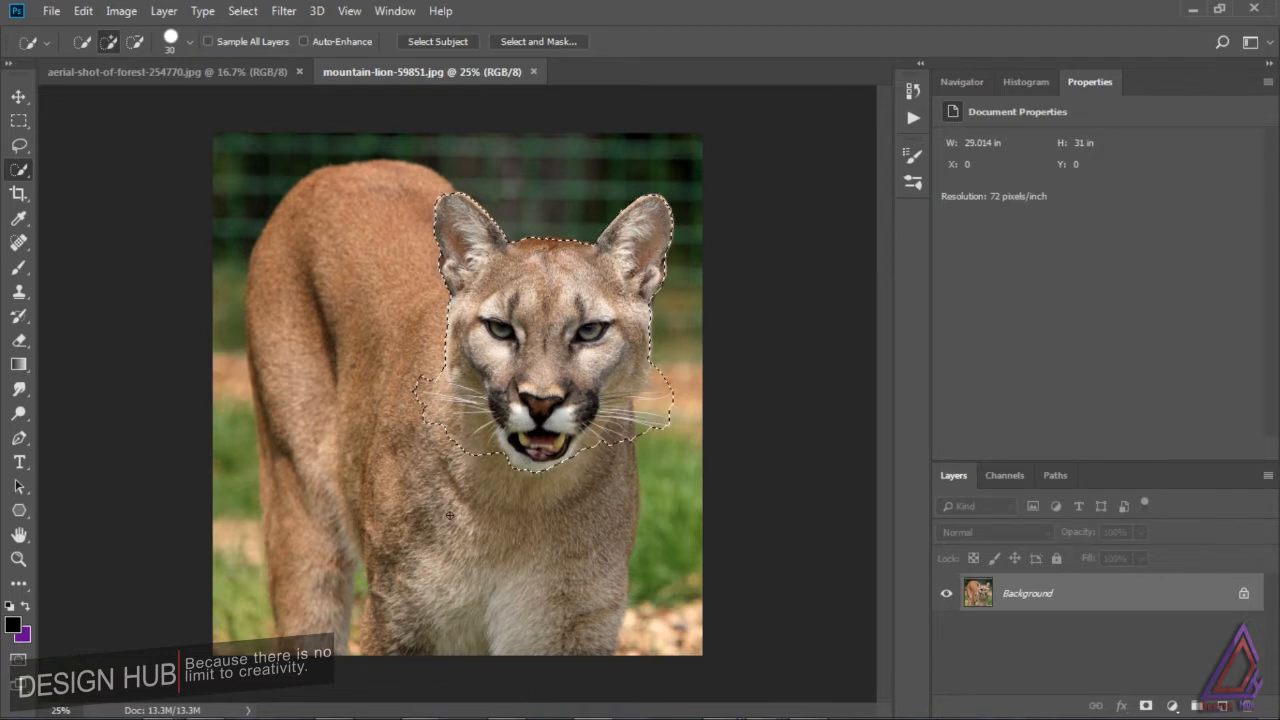
click(1146, 705)
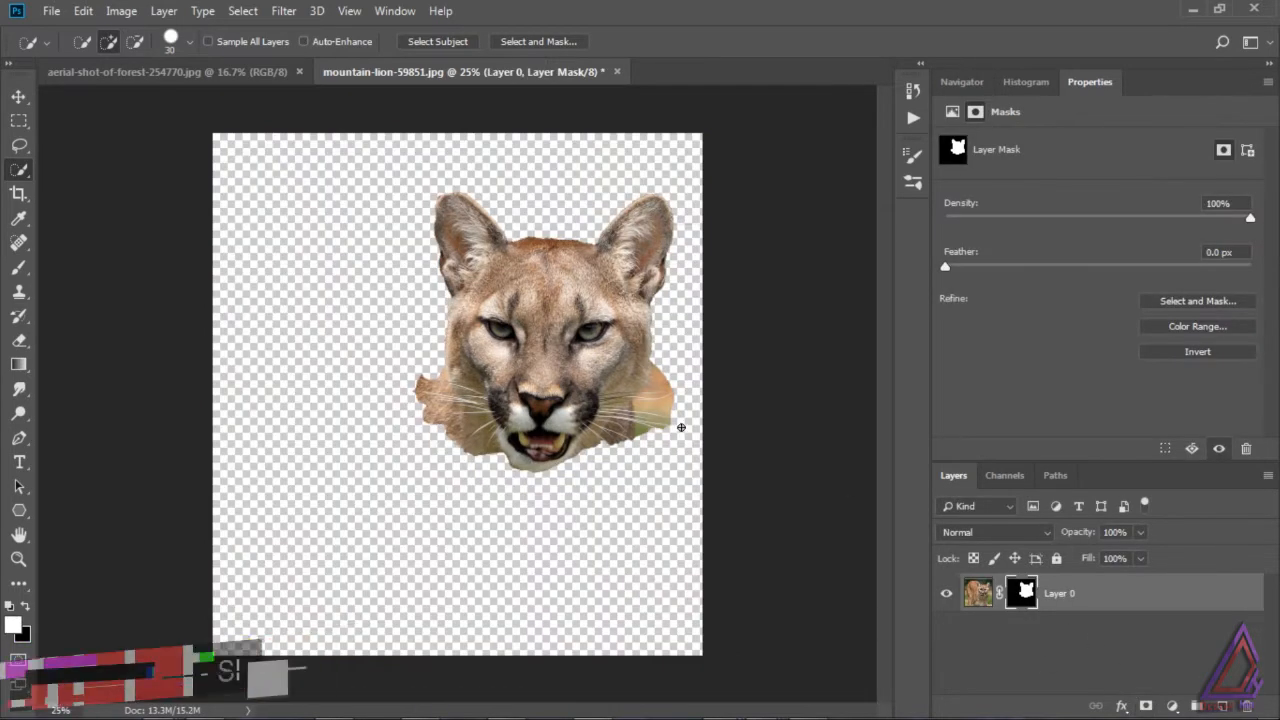
- Paint black on the layer mask with a 45 px brush to trim leftover fur around the left-hand whiskers and the chin
click(19, 267)
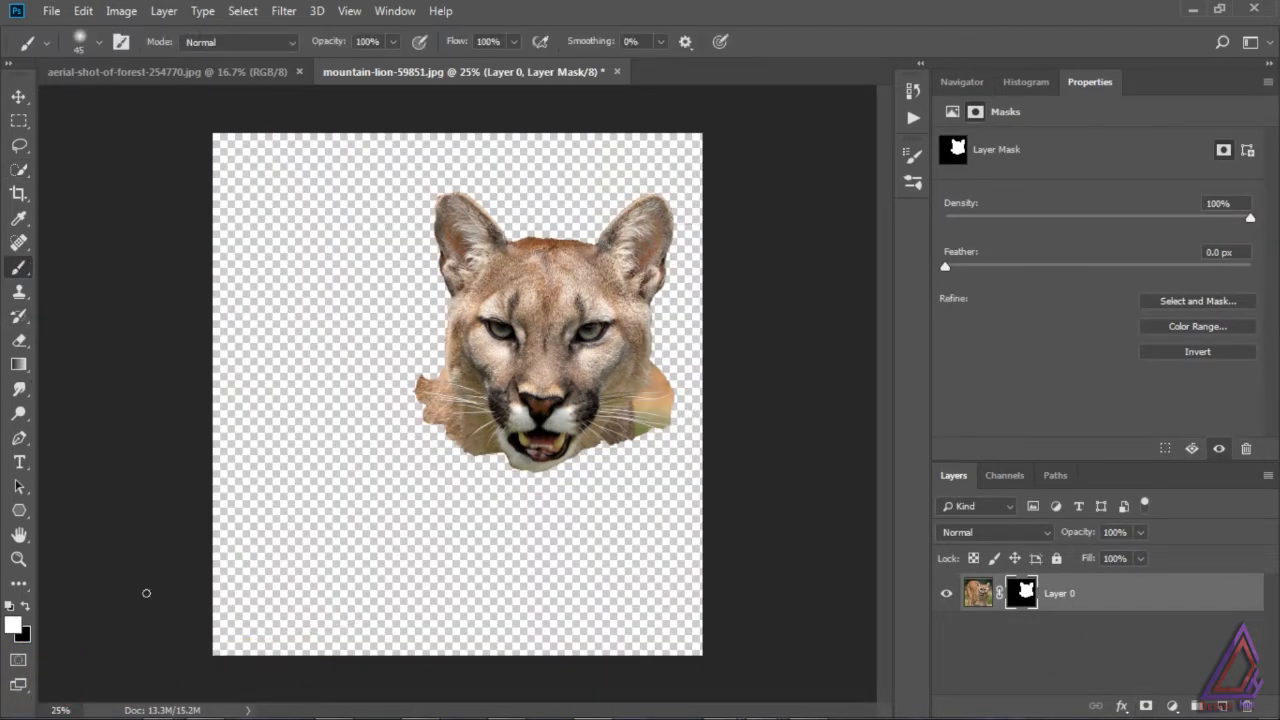
click(26, 605)
key(ctrl+equal)
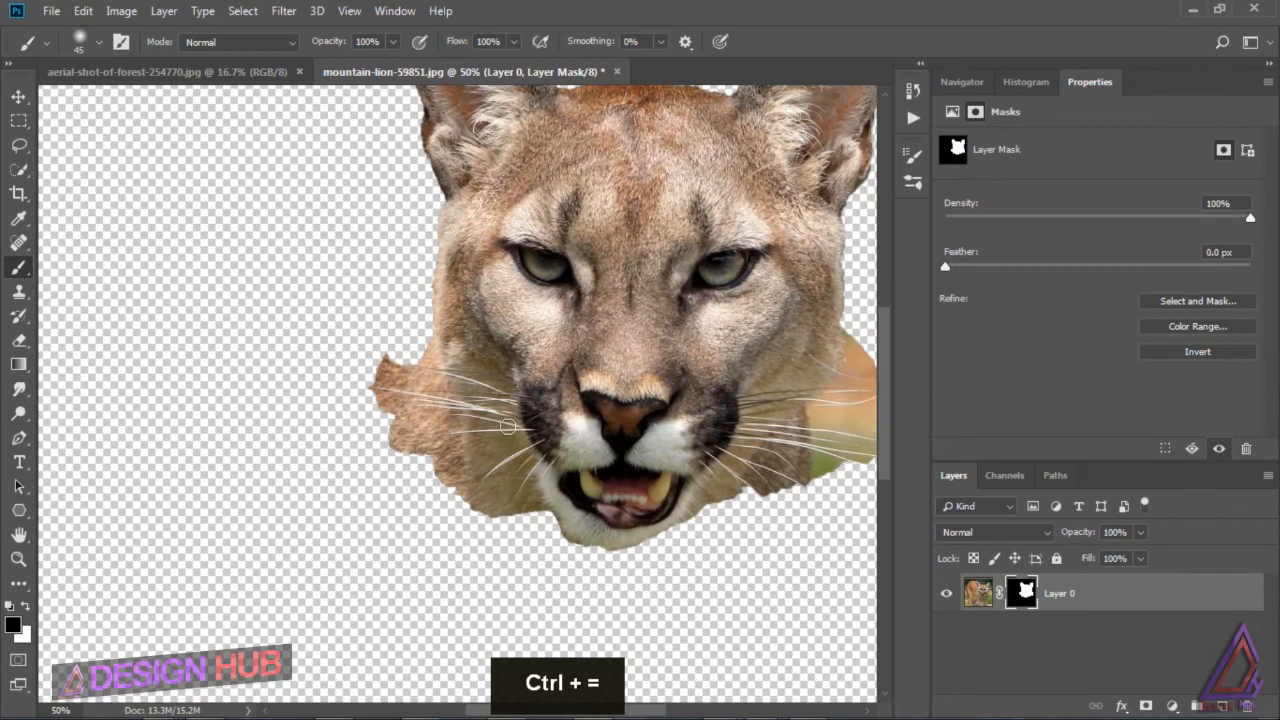
mouse_move(386, 430)
mouse_down()
mouse_move(405, 458)
mouse_move(424, 475)
mouse_move(479, 456)
mouse_move(425, 456)
mouse_move(433, 427)
mouse_move(403, 423)
mouse_move(342, 377)
mouse_move(417, 346)
mouse_up()
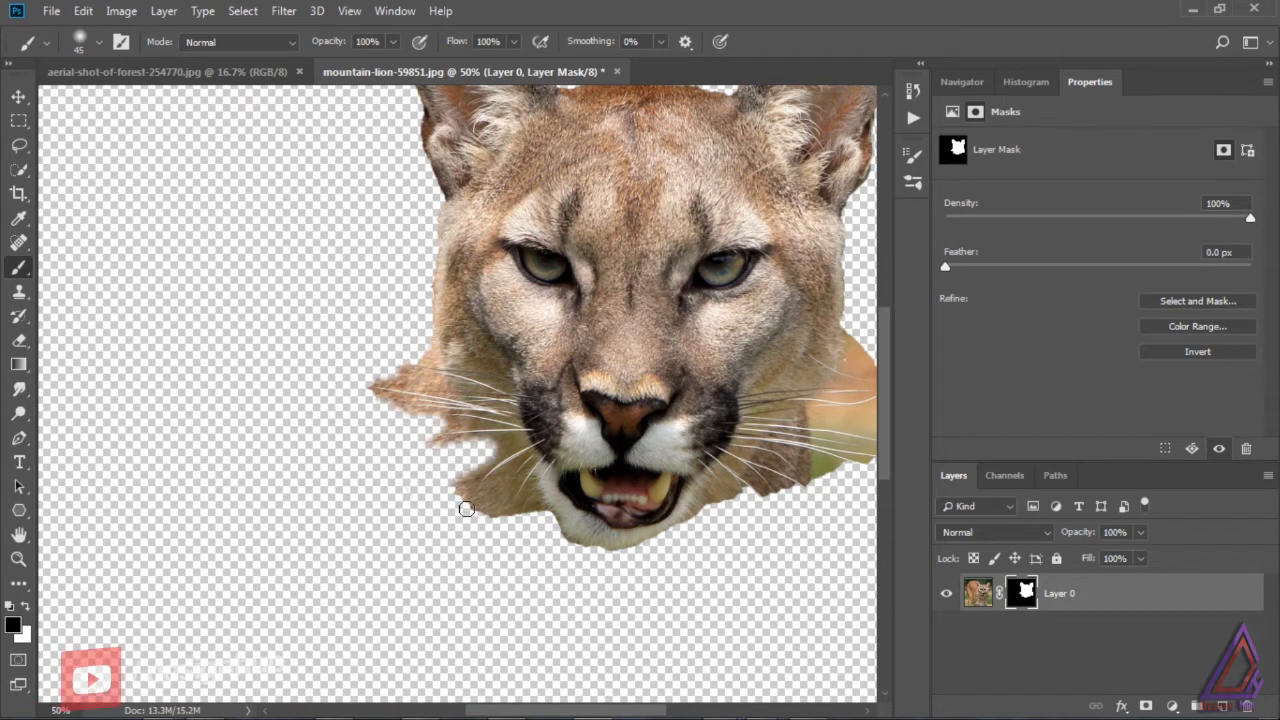
mouse_move(466, 508)
mouse_down()
mouse_move(469, 476)
mouse_move(480, 515)
mouse_move(531, 520)
mouse_move(573, 551)
mouse_move(667, 547)
mouse_up()
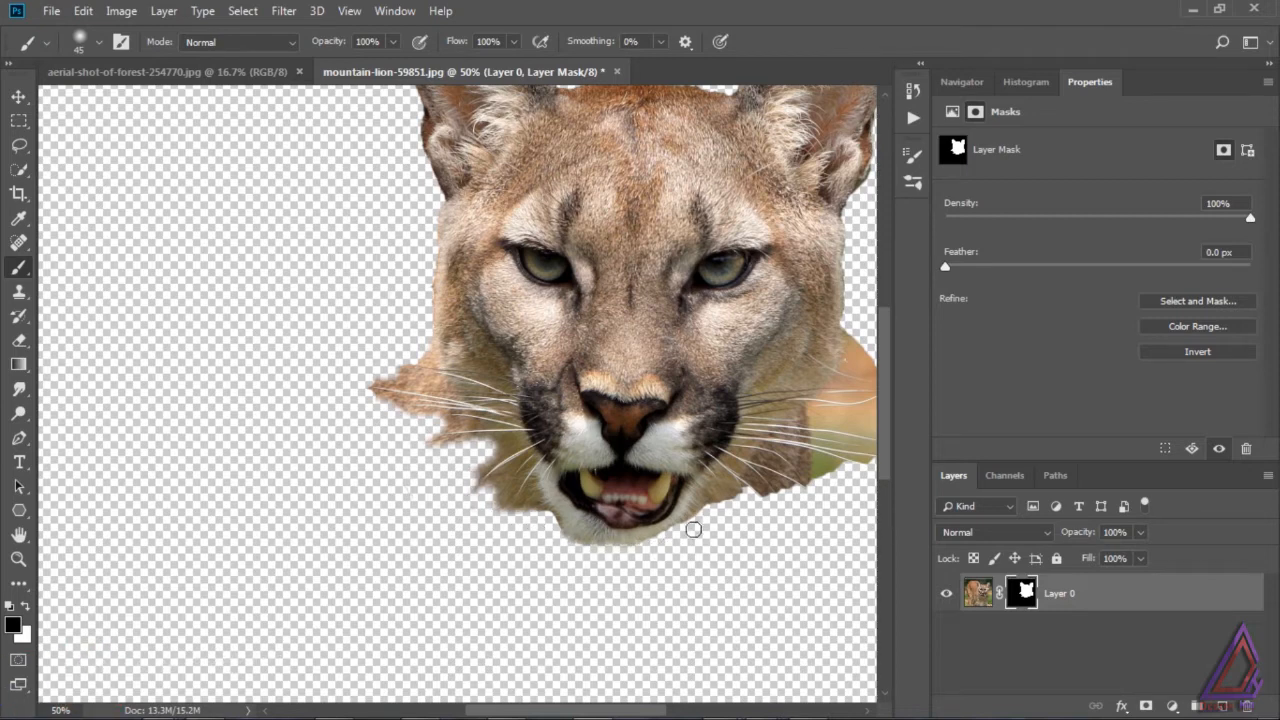
- Mask out the leftover background above, between and below the whiskers on the right side of the lion's face
drag(575, 711, 635, 711)
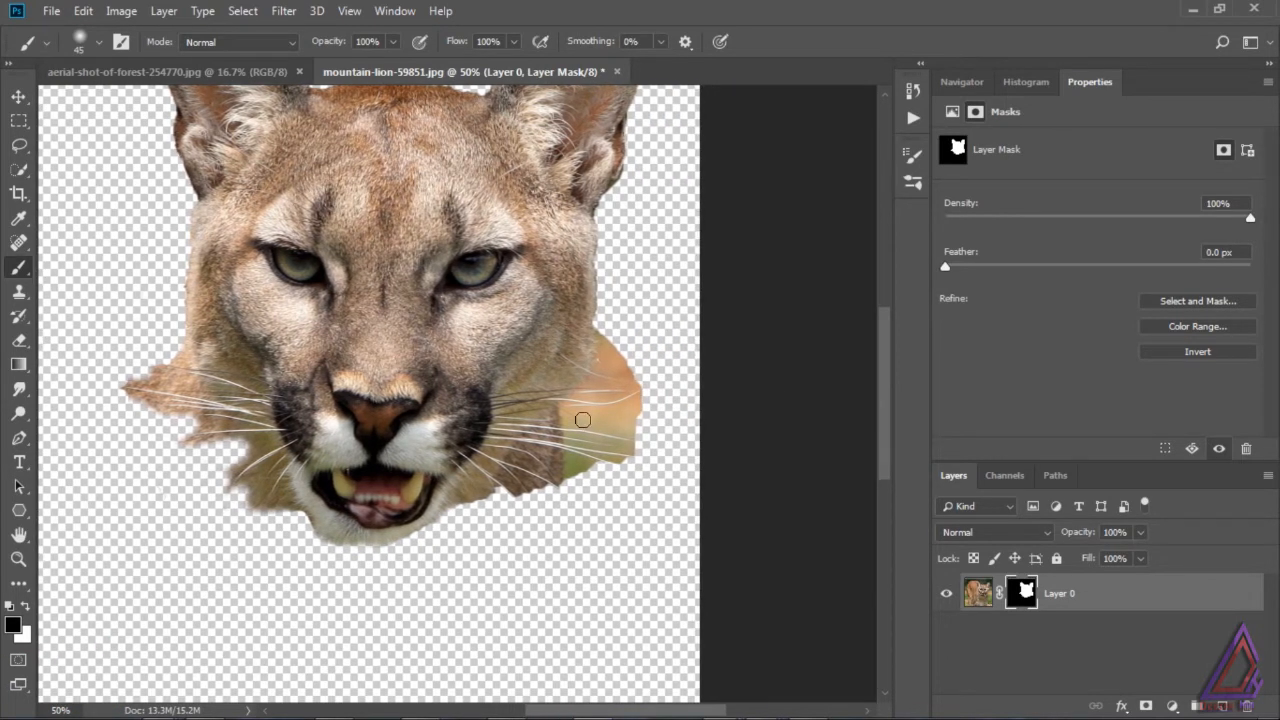
mouse_move(583, 420)
mouse_down()
mouse_move(640, 414)
mouse_move(629, 357)
mouse_move(611, 344)
mouse_move(652, 373)
mouse_up()
mouse_move(587, 490)
mouse_down()
mouse_move(578, 474)
mouse_move(643, 460)
mouse_move(649, 436)
mouse_up()
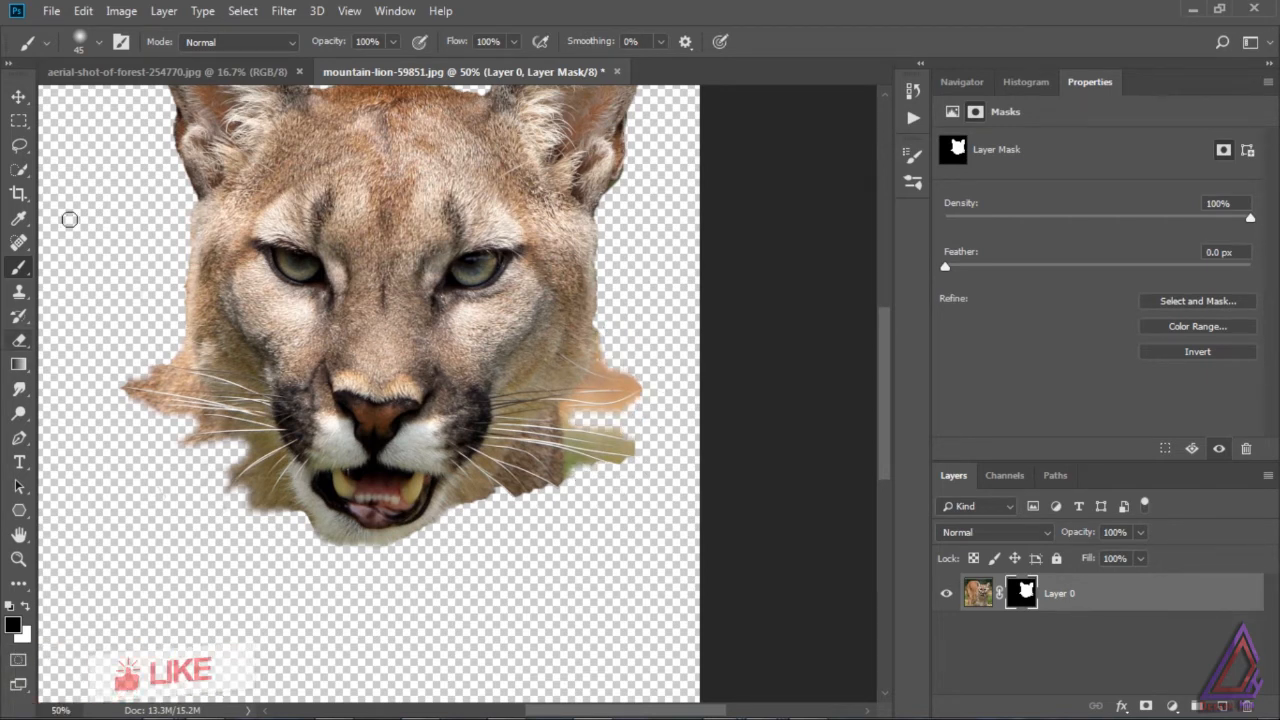
- Move the masked lion head layer into the aerial-shot-of-forest-254770.jpg document, placing it near the image centre
click(18, 97)
click(978, 593)
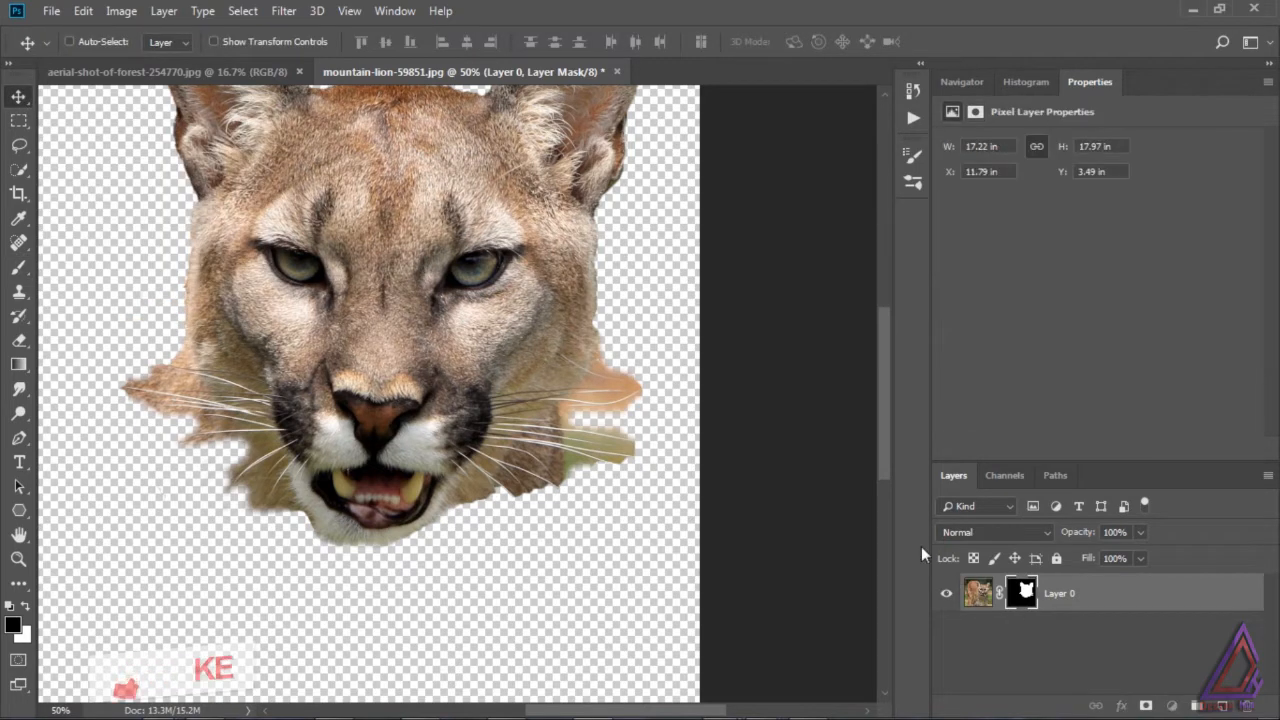
drag(418, 335, 488, 371)
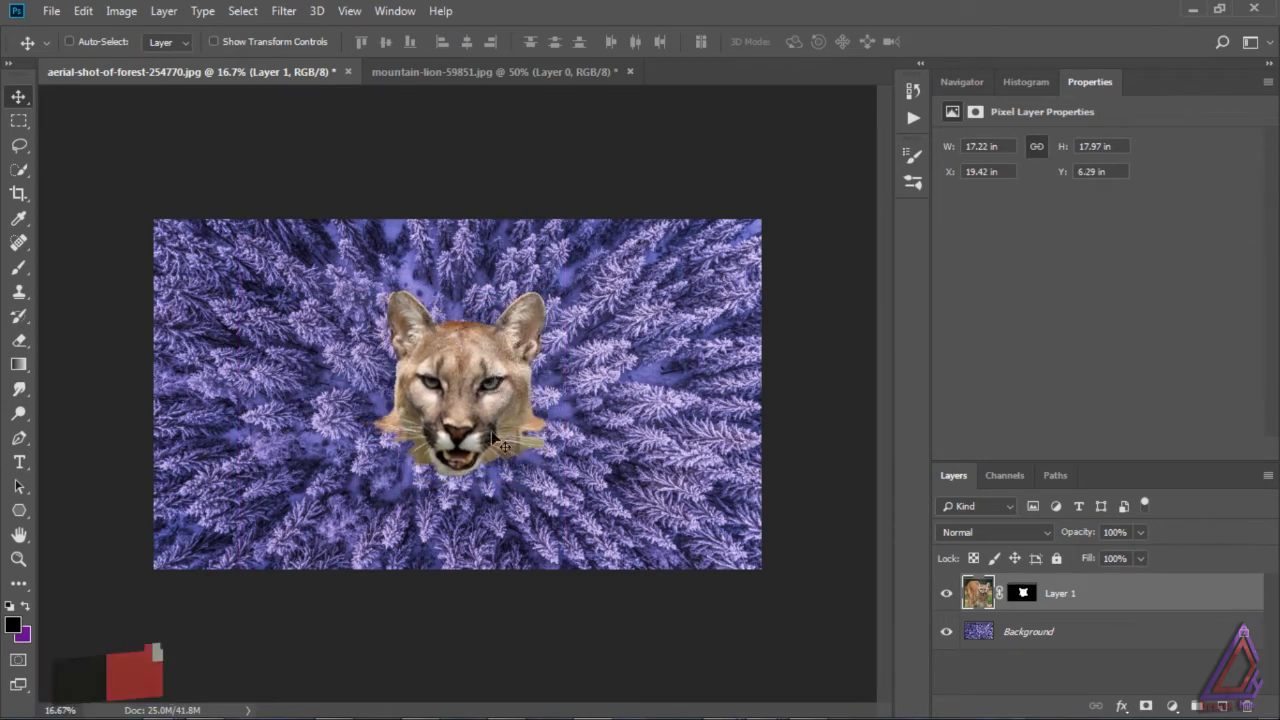
- Scale the lion head proportionally to about 106.5% with Free Transform and shift it slightly left, applying the transformation
key(ctrl+t)
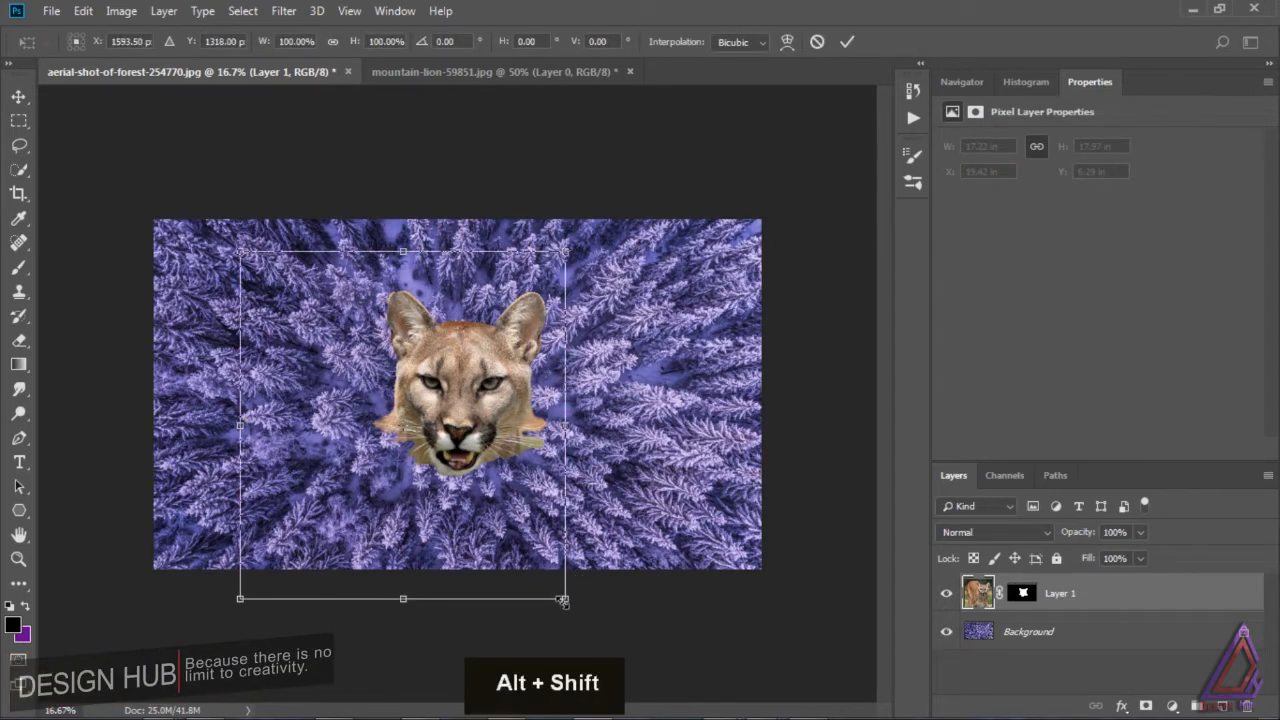
drag(564, 597, 582, 606)
drag(495, 372, 482, 375)
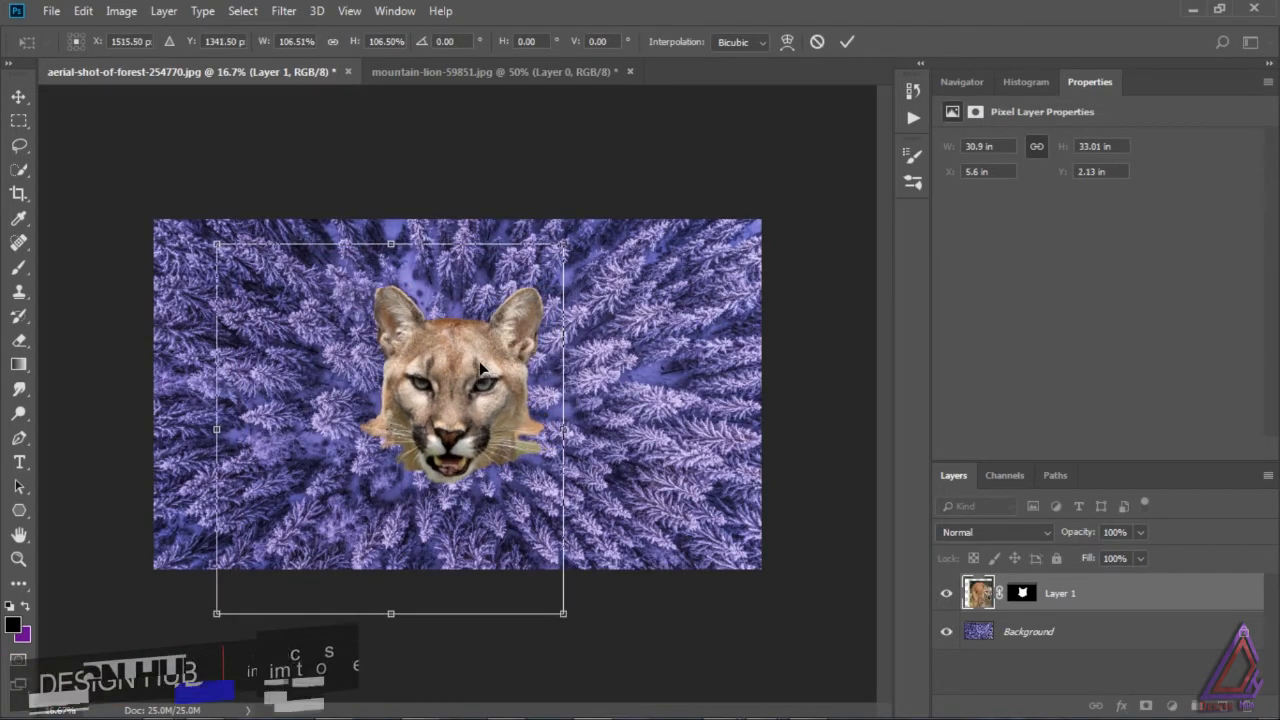
click(20, 94)
click(563, 283)
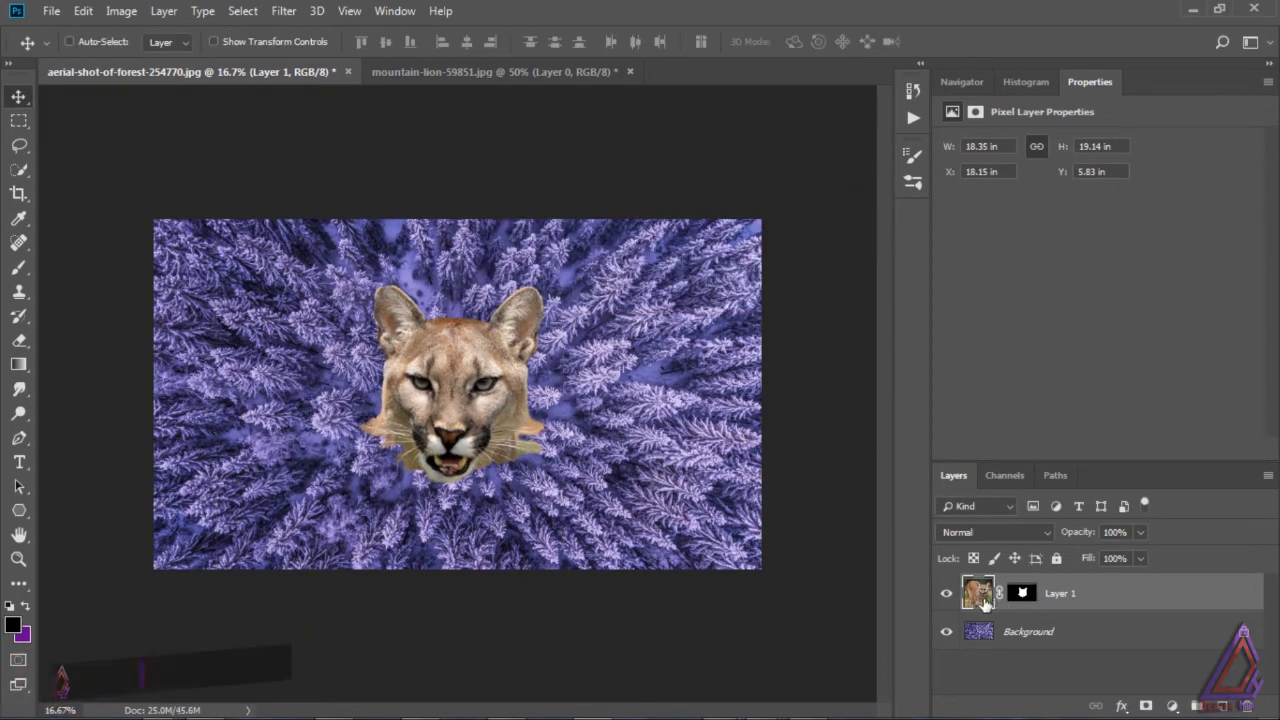
- Add a Hue/Saturation adjustment layer above the lion with Colorize on, hue 245, saturation 39 and lightness -9
click(1172, 706)
click(1182, 527)
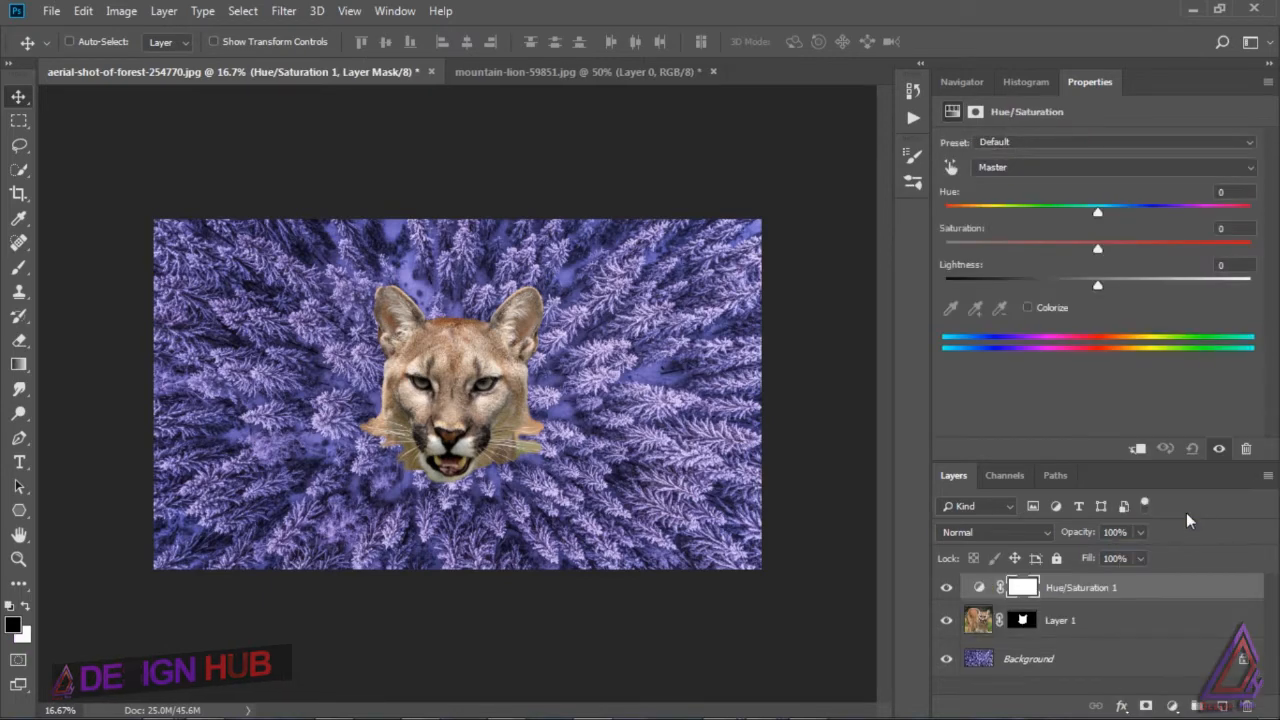
click(1028, 308)
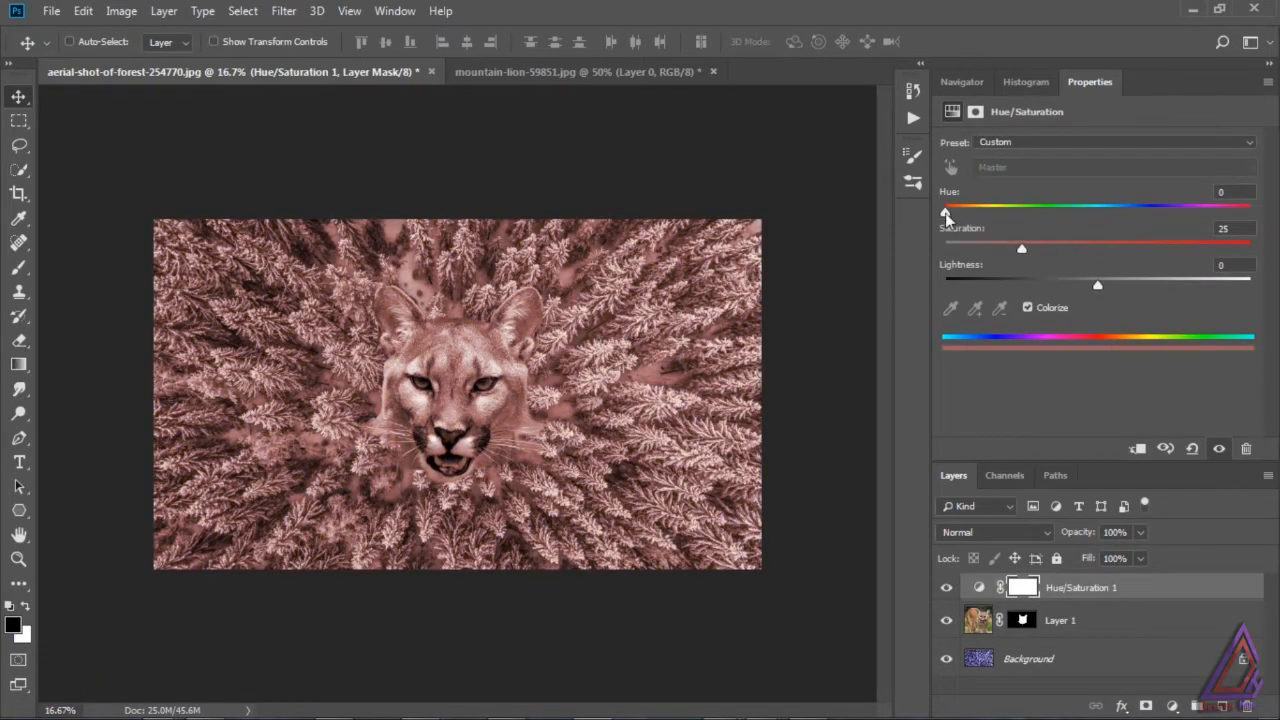
drag(946, 215, 1168, 217)
drag(1052, 249, 1086, 288)
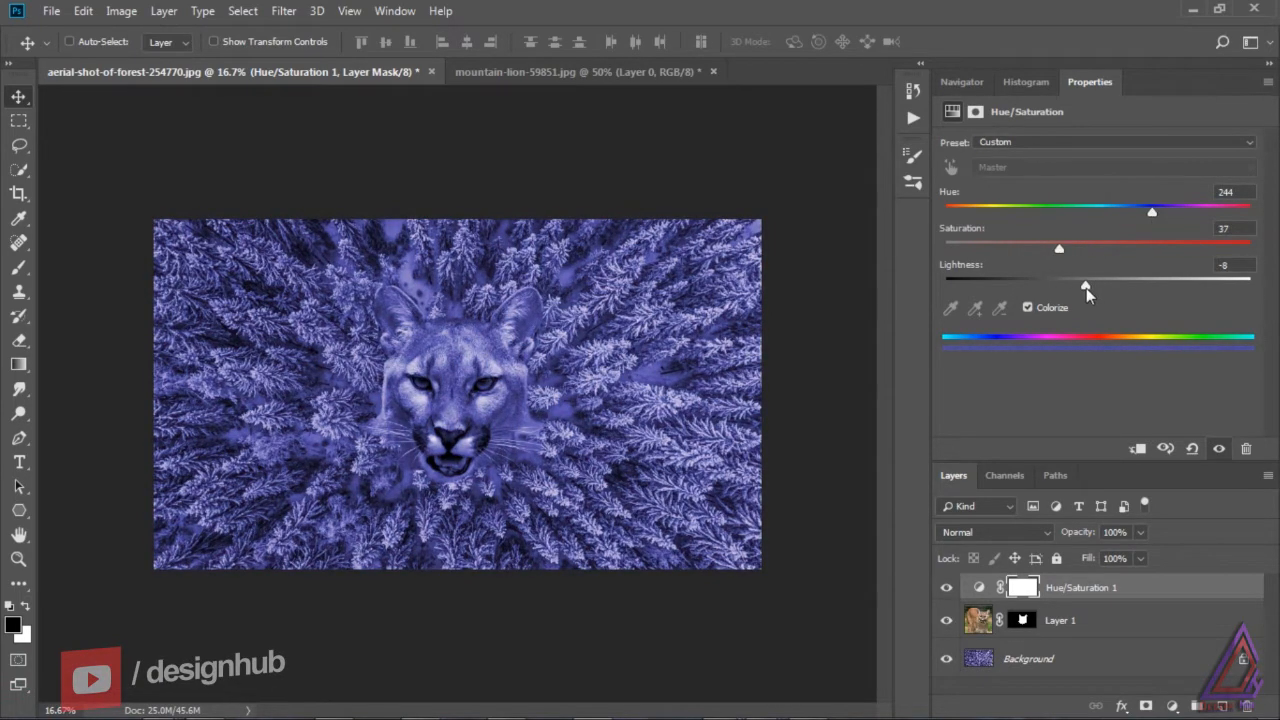
drag(1148, 214, 1152, 215)
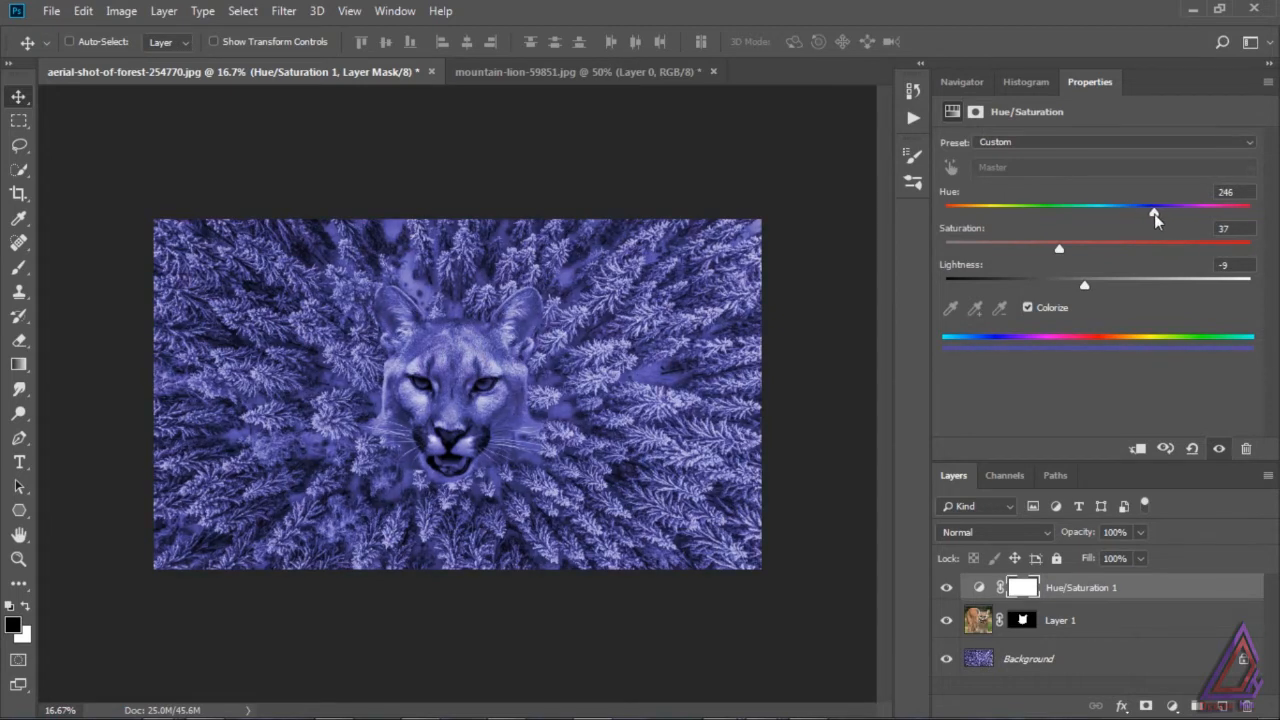
drag(1068, 246, 1063, 247)
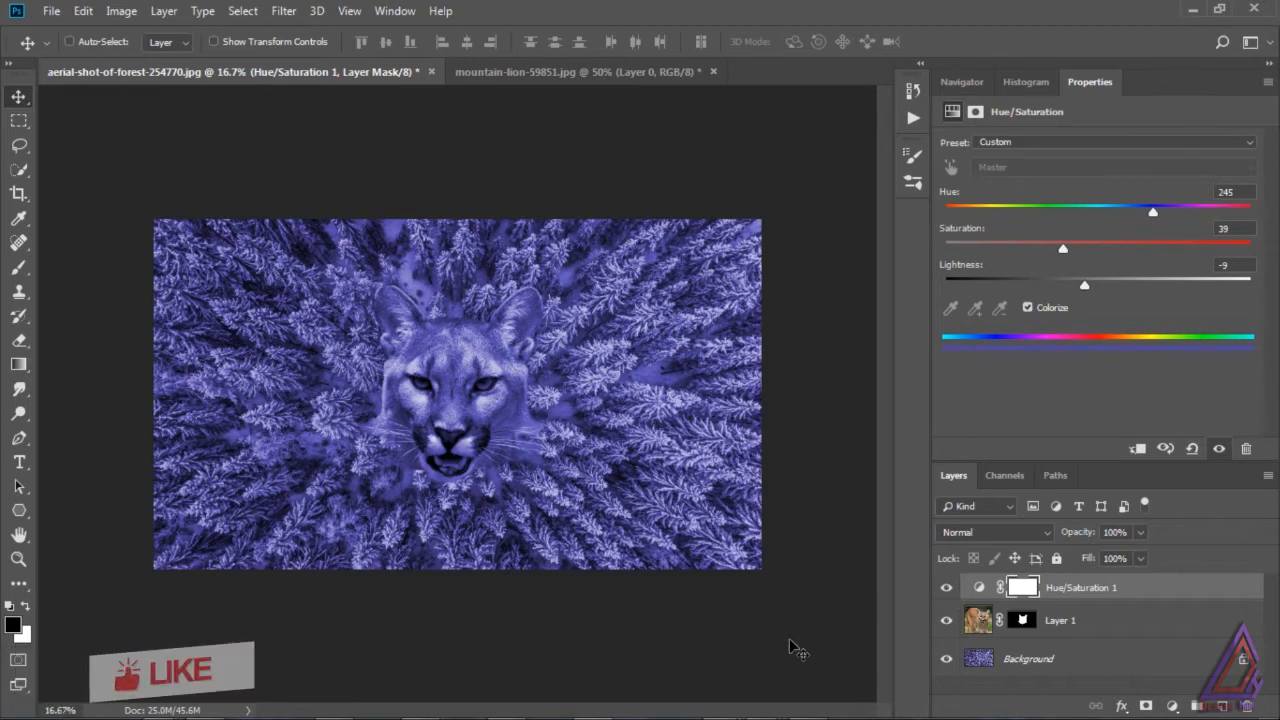
- Paint black on Layer 1's mask with a 125 px brush to reveal trees over the lion's forehead and left-hand cheek edge
key(ctrl+equal)
key(ctrl+equal)
key(ctrl+equal)
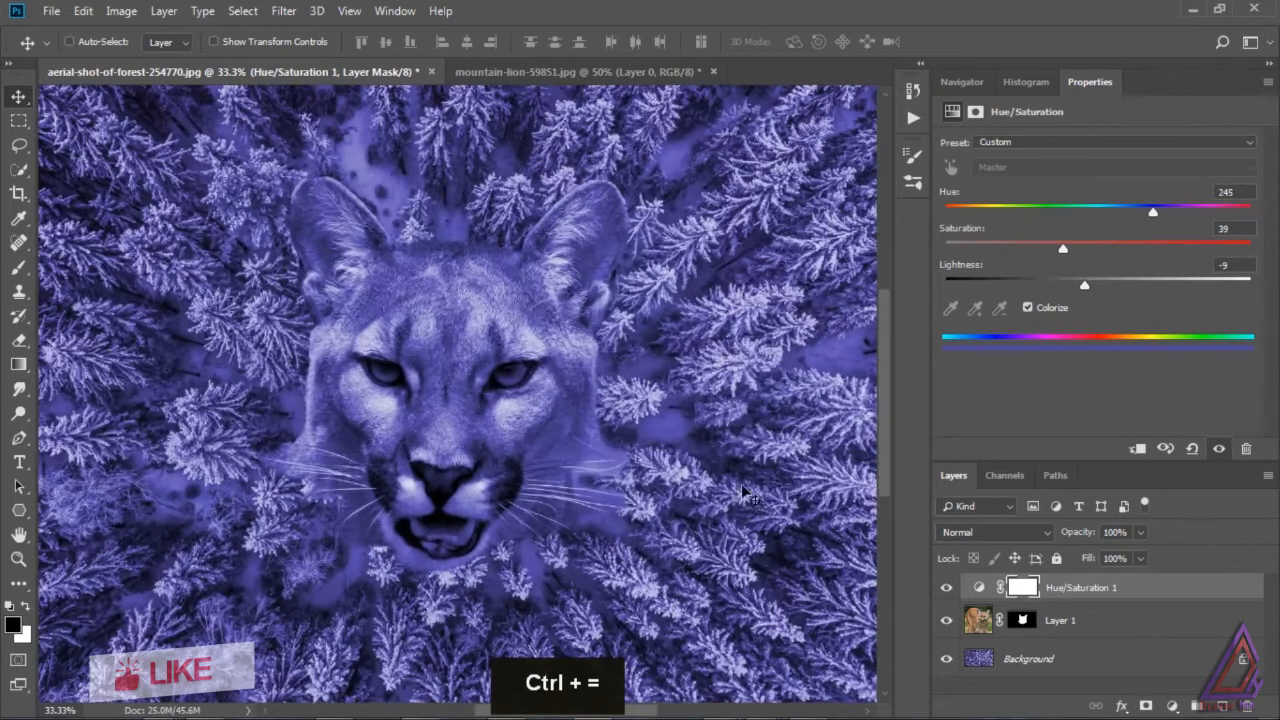
click(980, 622)
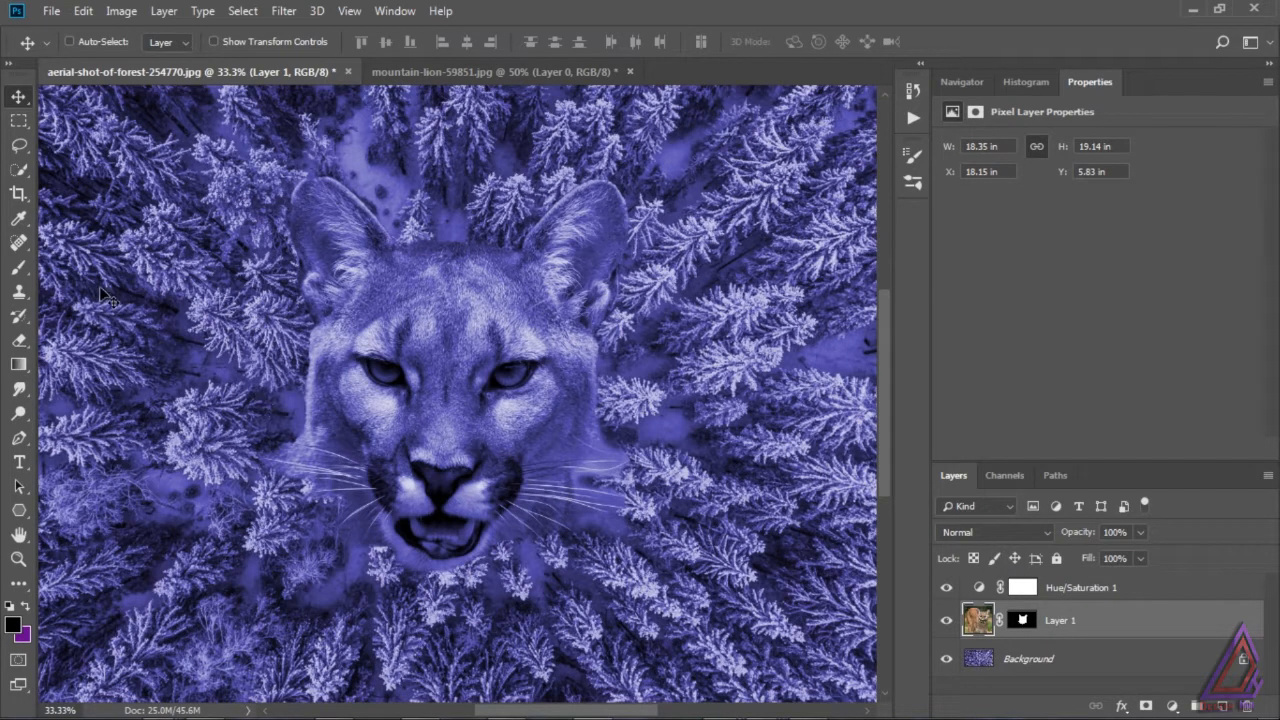
click(19, 267)
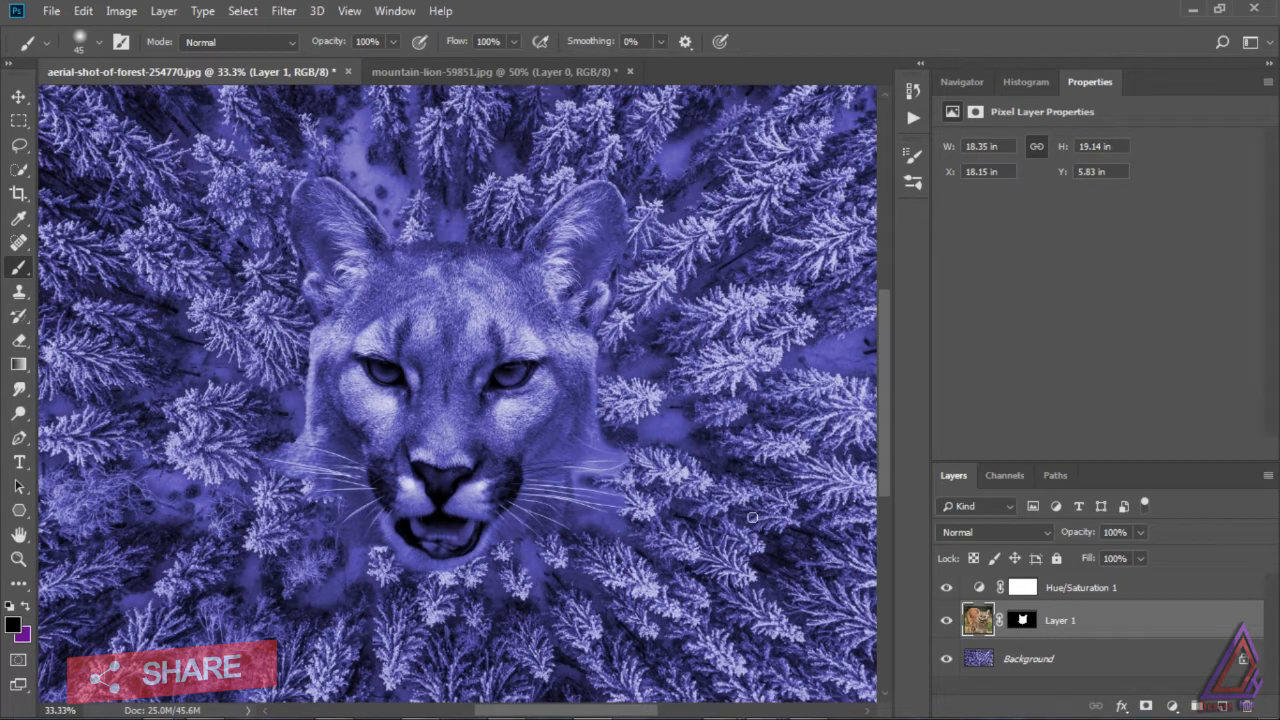
click(1021, 621)
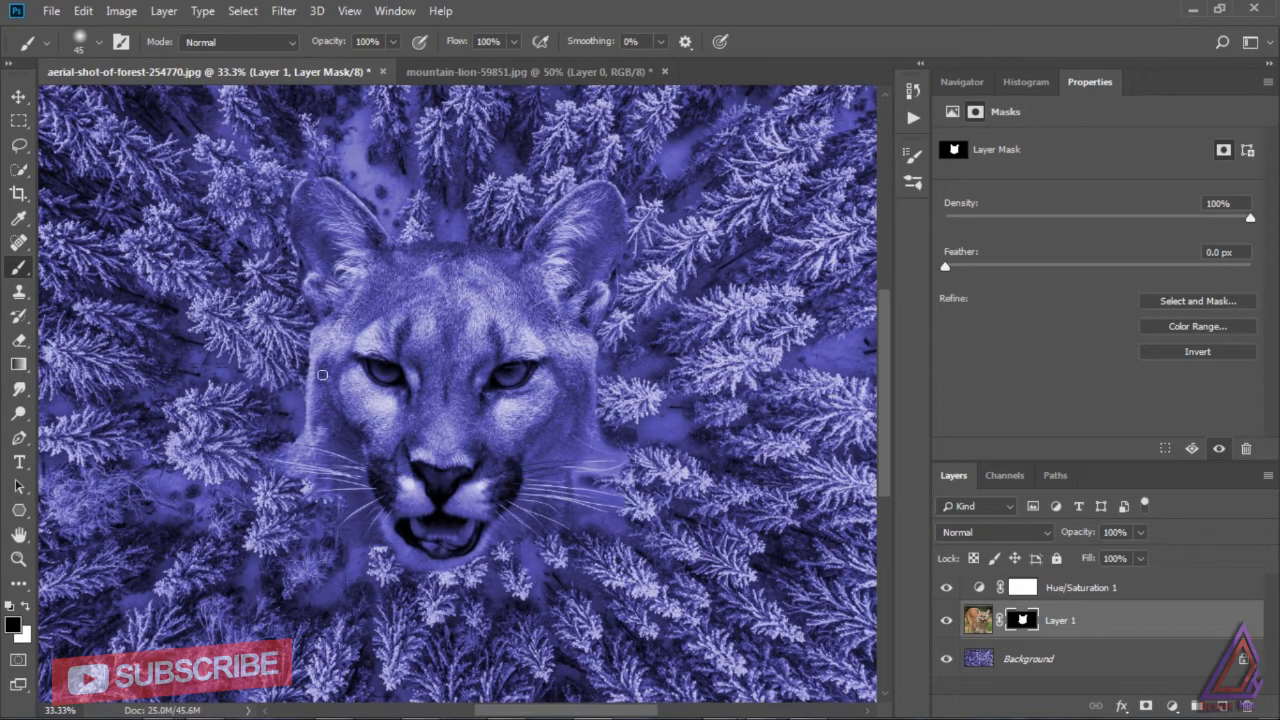
key(bracketright)
key(bracketright)
key(bracketright)
key(bracketright)
key(bracketright)
key(bracketright)
key(bracketright)
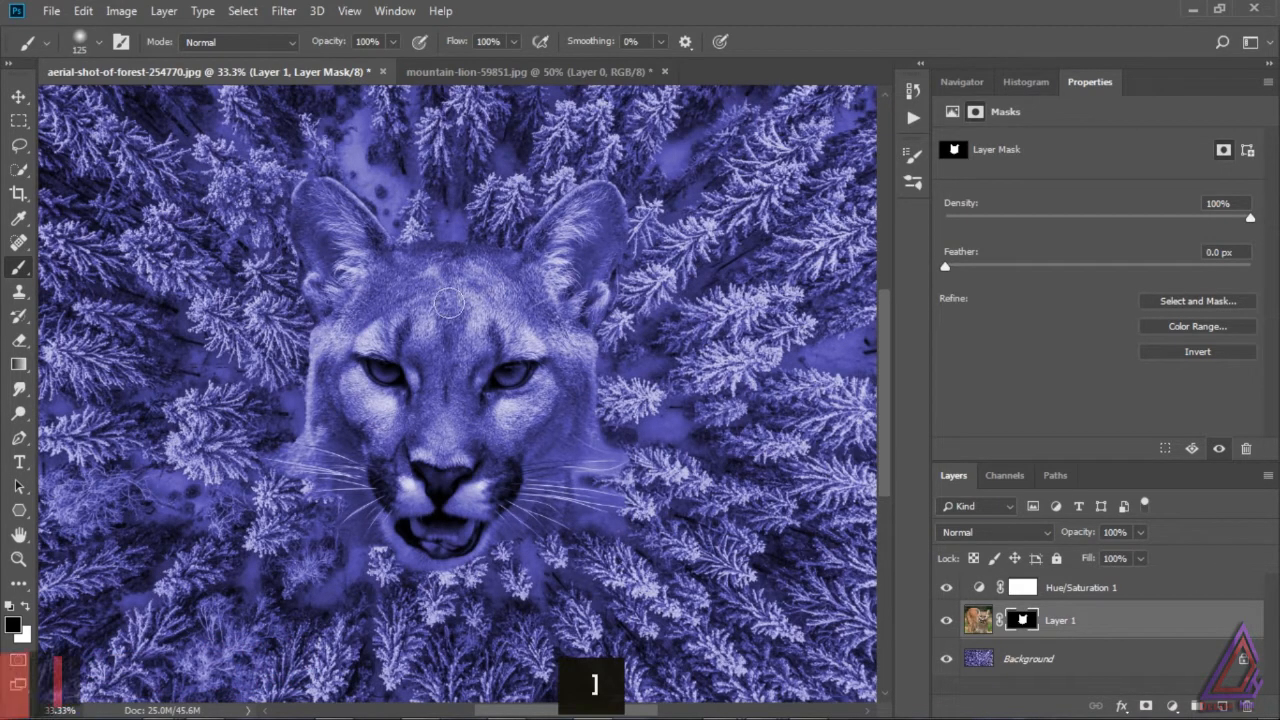
mouse_move(459, 237)
mouse_down()
mouse_move(413, 245)
mouse_move(434, 279)
mouse_move(424, 251)
mouse_move(463, 277)
mouse_move(465, 248)
mouse_move(499, 279)
mouse_move(410, 281)
mouse_move(379, 330)
mouse_move(438, 335)
mouse_move(442, 413)
mouse_move(472, 332)
mouse_move(504, 336)
mouse_move(535, 296)
mouse_up()
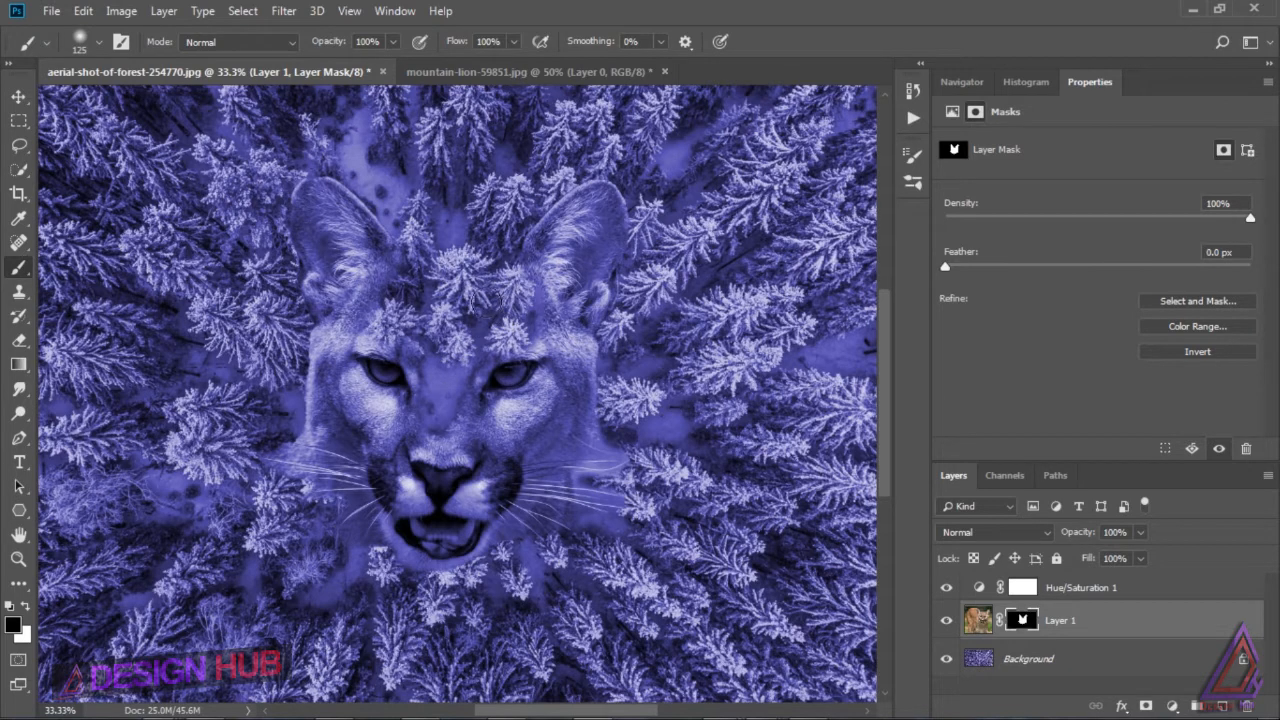
drag(315, 355, 314, 407)
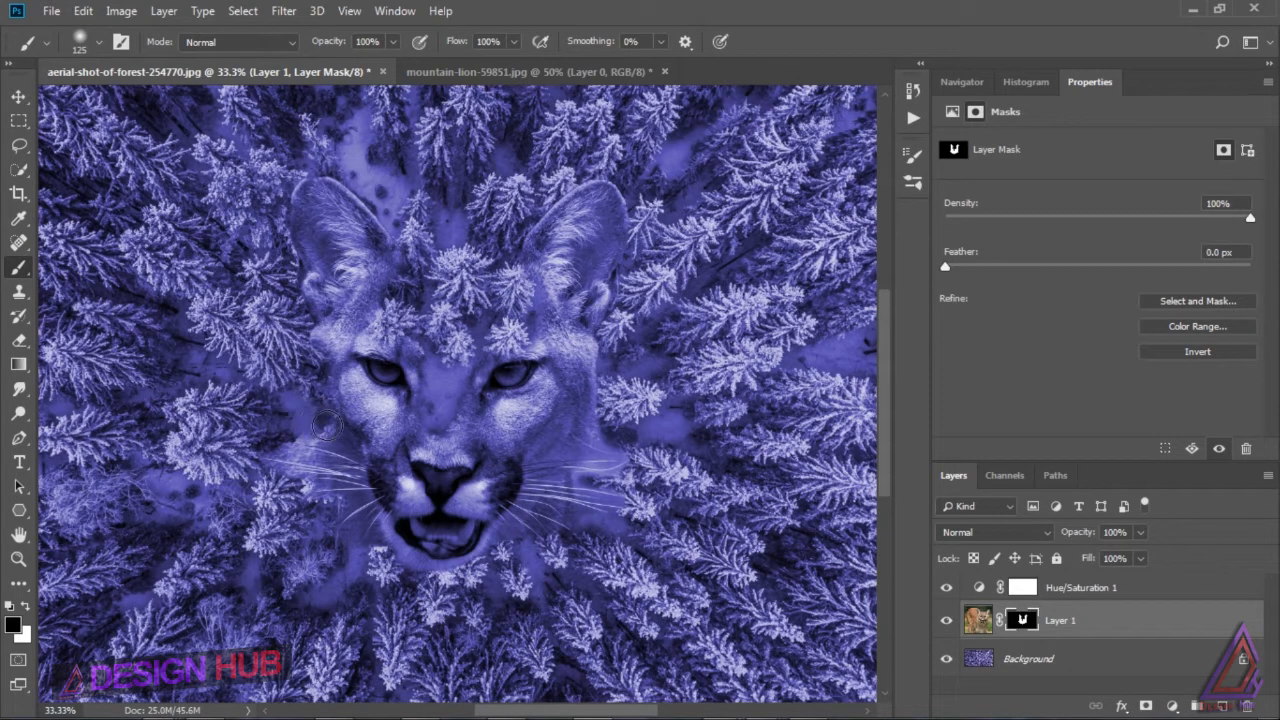
- Paint black on Layer 1's mask with a 45 px brush to blend trees into the lion's cheek and both ears
key(bracketleft)
key(bracketleft)
key(bracketleft)
key(bracketleft)
key(bracketleft)
key(bracketleft)
key(bracketleft)
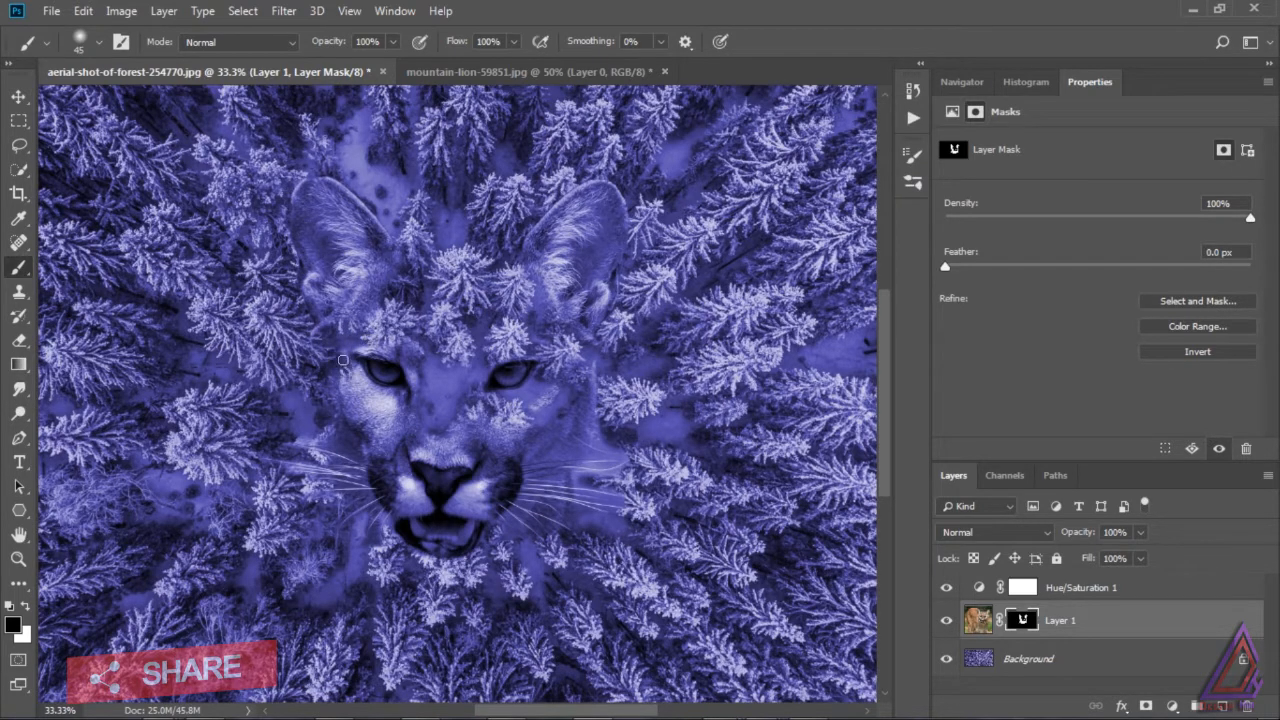
mouse_move(397, 395)
mouse_down()
mouse_move(372, 424)
mouse_move(352, 394)
mouse_up()
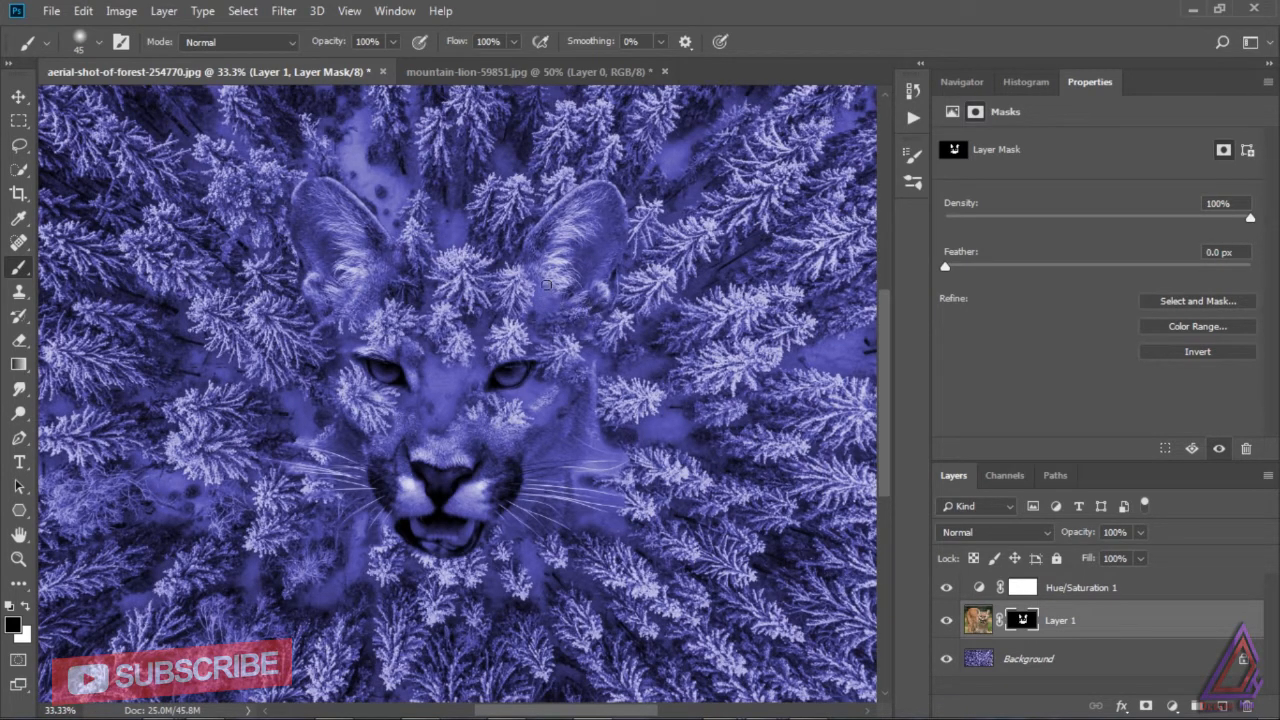
mouse_move(547, 285)
mouse_down()
mouse_move(576, 288)
mouse_move(574, 226)
mouse_up()
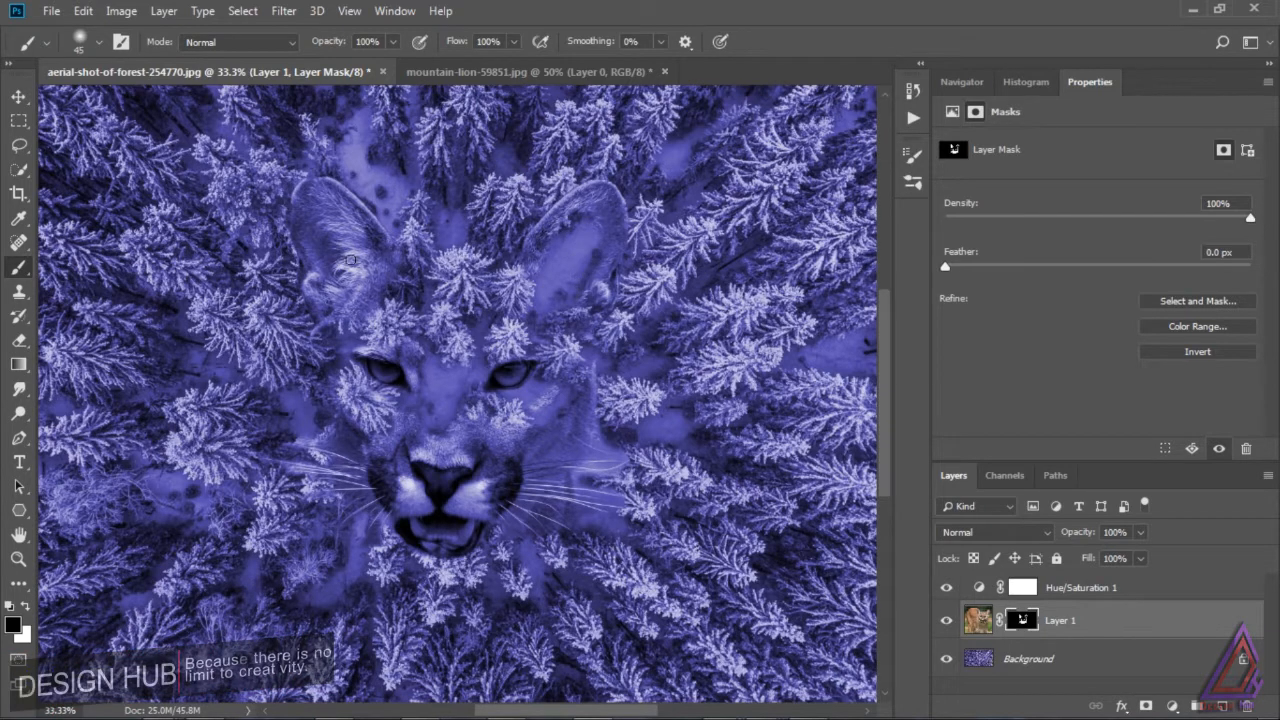
mouse_move(345, 248)
mouse_down()
mouse_move(326, 232)
mouse_move(371, 283)
mouse_up()
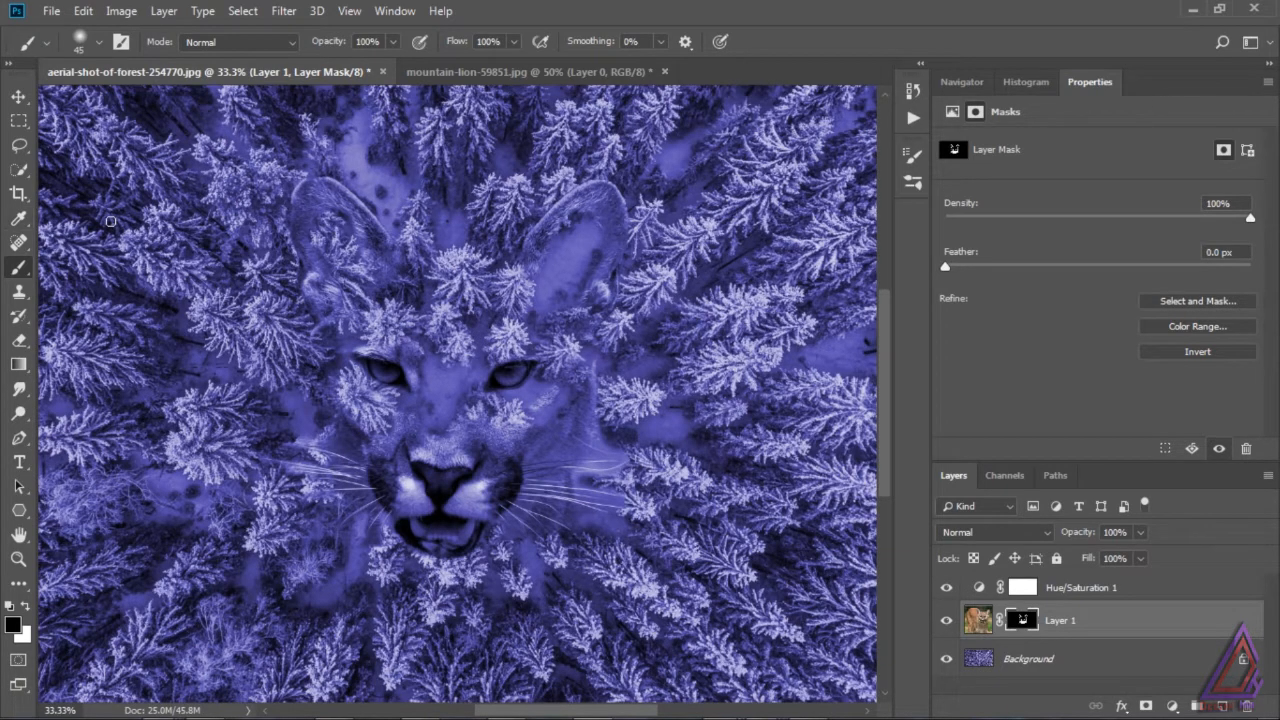
- Move the lion face on Layer 1 slightly right over the trees, to an X position of 19.94 in
click(20, 95)
click(978, 620)
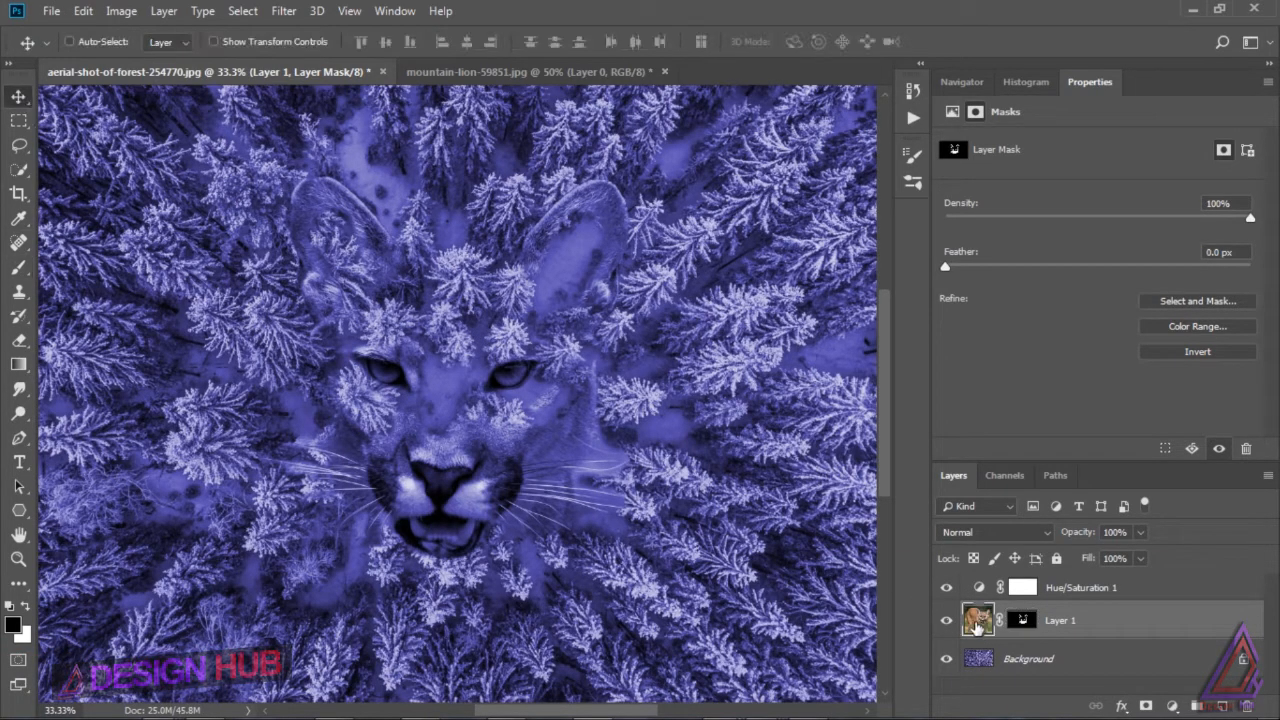
drag(460, 298, 509, 305)
- Paint black on Layer 1's mask with the 45 px brush to reveal trees over the lion's lower ears, nose bridge and right-hand cheek
click(1021, 620)
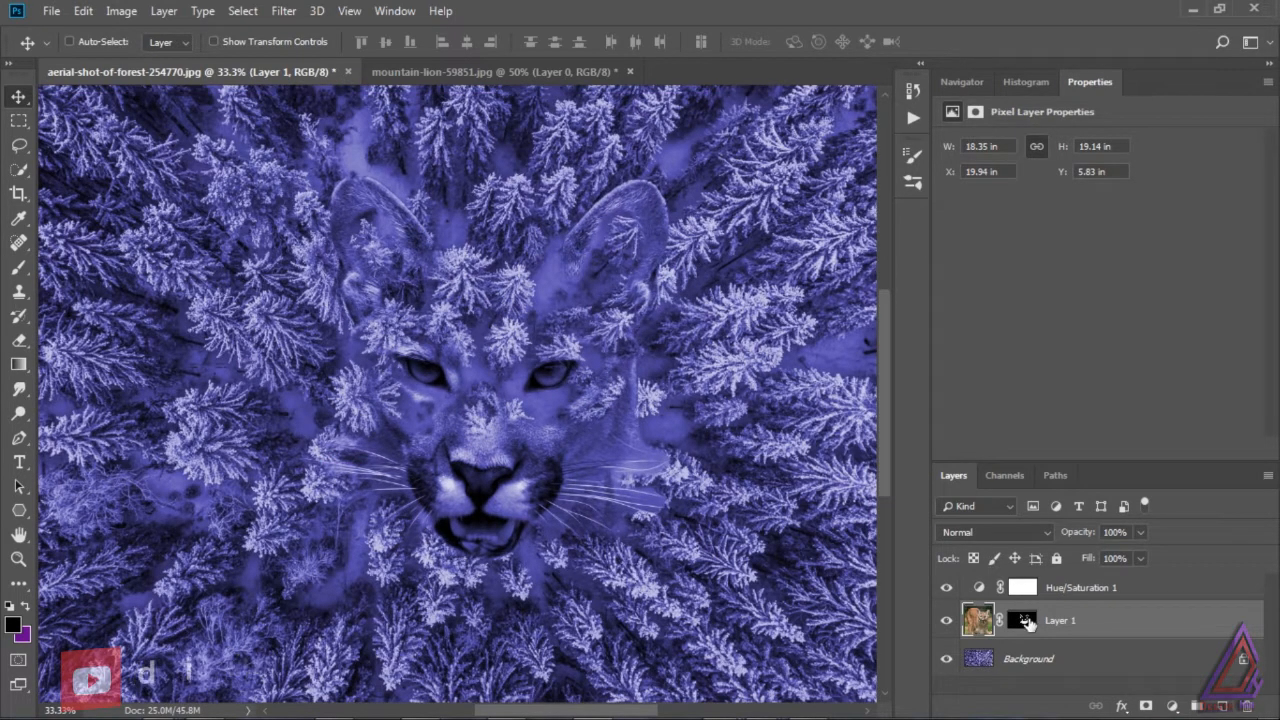
key(b)
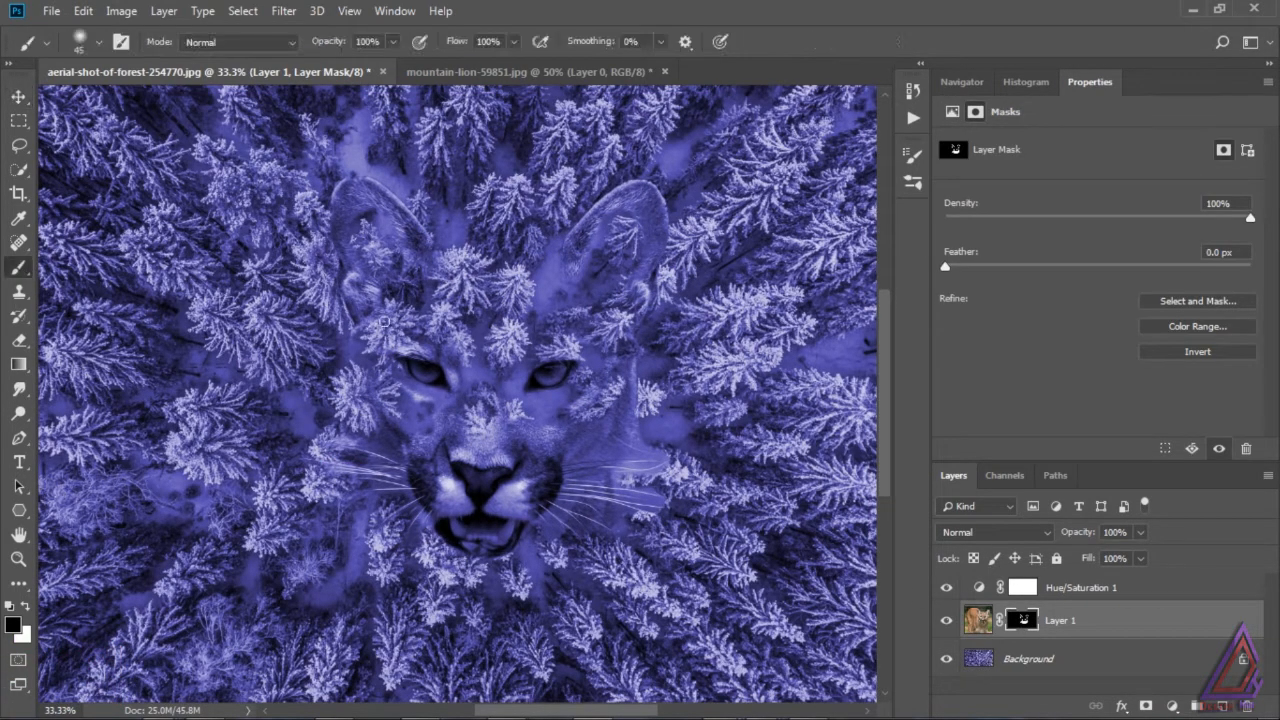
key(ctrl+equal)
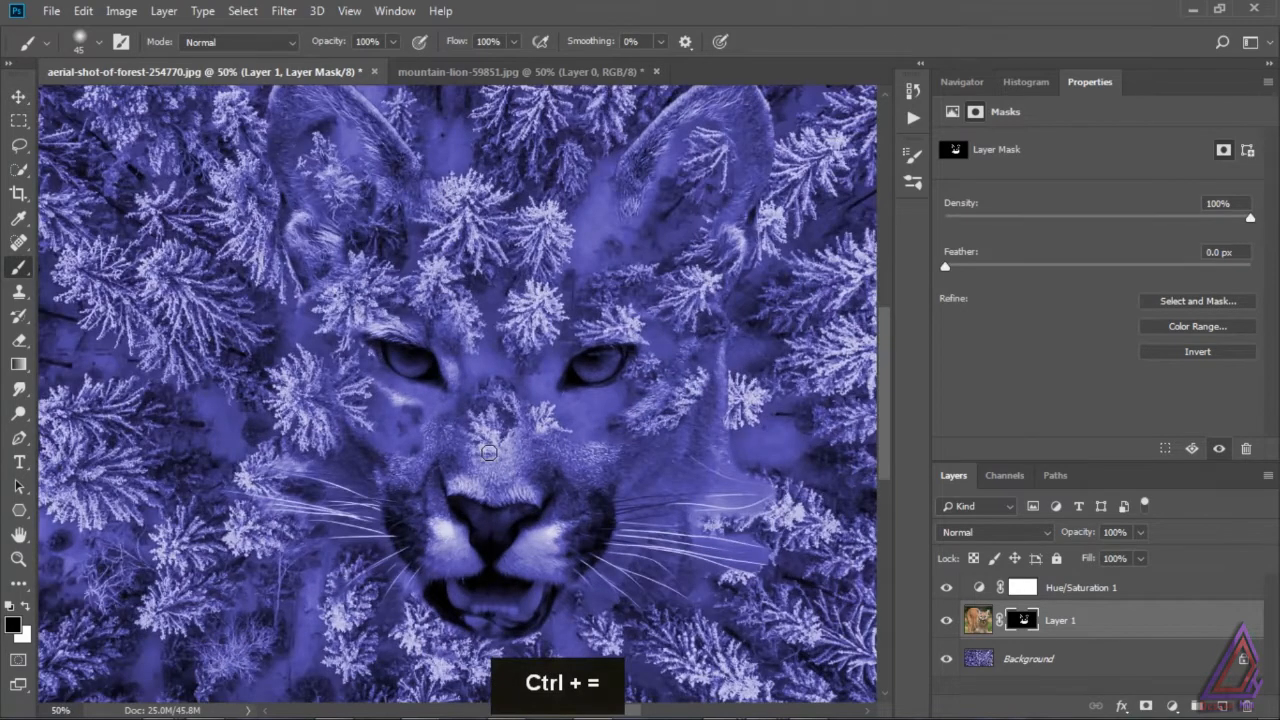
scroll(886, 376, up, 2)
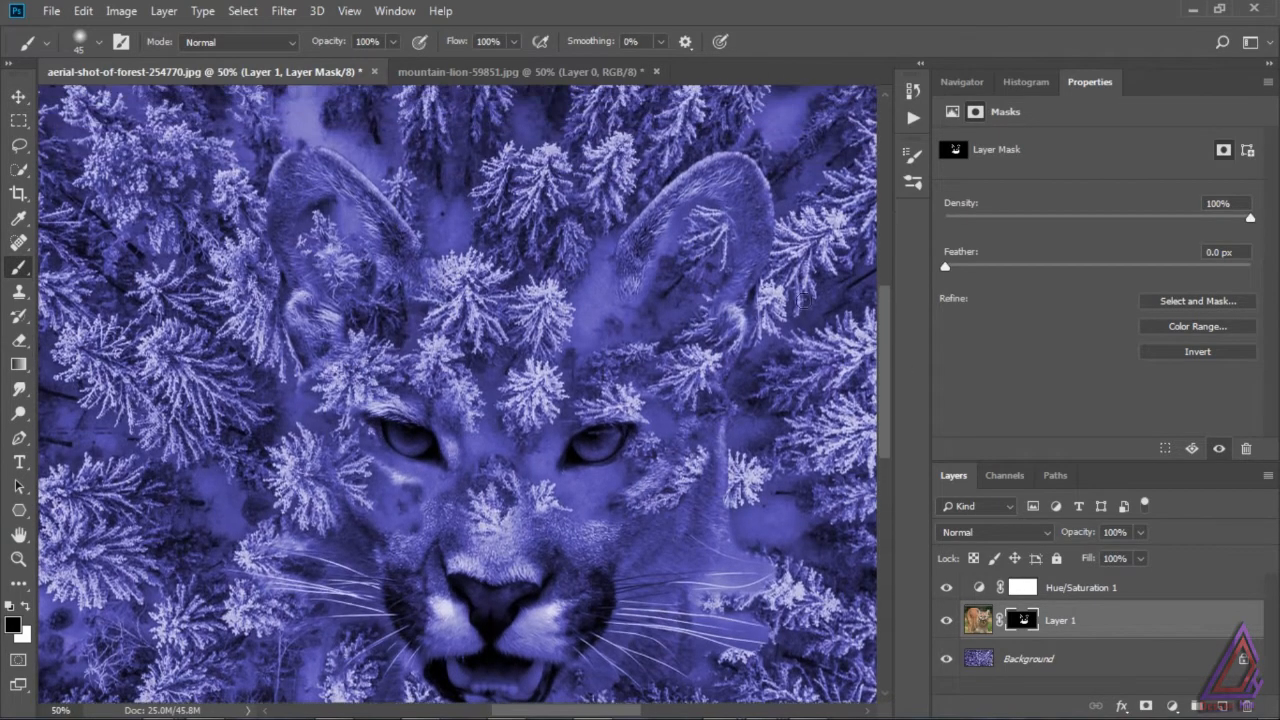
mouse_move(639, 261)
mouse_down()
mouse_move(676, 223)
mouse_move(708, 214)
mouse_move(737, 230)
mouse_move(701, 324)
mouse_move(740, 355)
mouse_up()
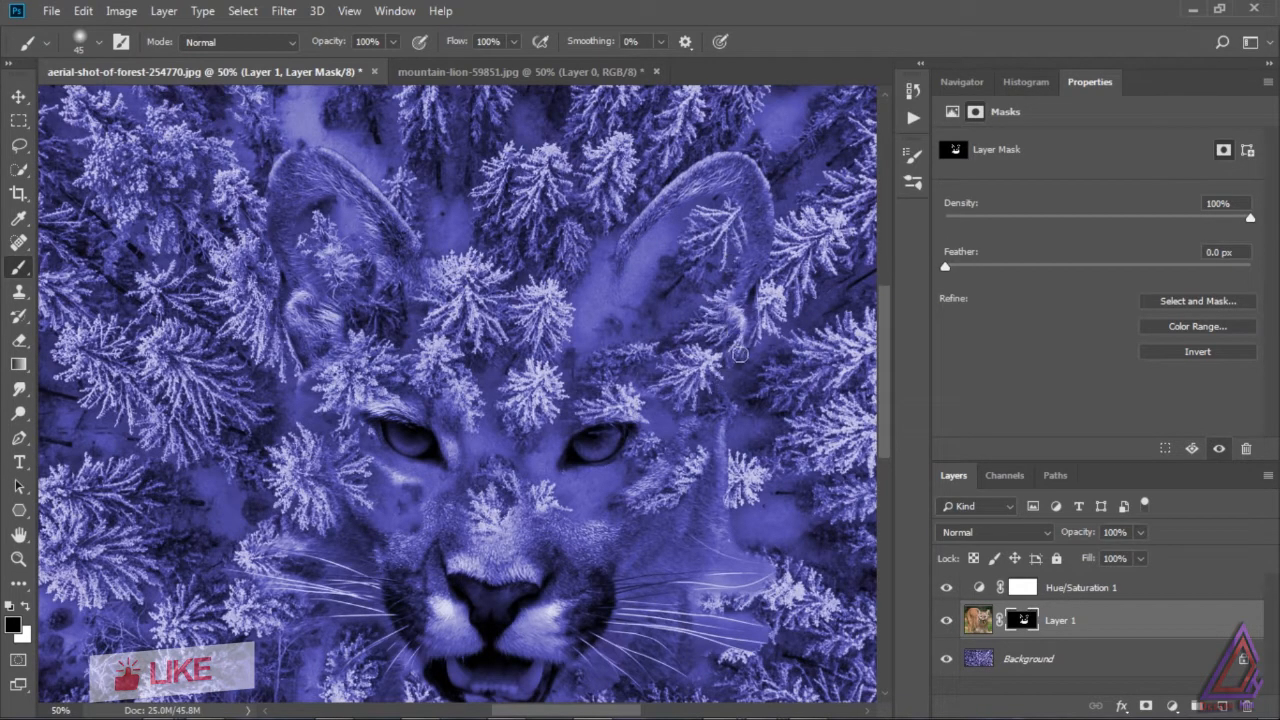
mouse_move(323, 334)
mouse_down()
mouse_move(295, 320)
mouse_move(320, 328)
mouse_move(391, 303)
mouse_move(388, 273)
mouse_up()
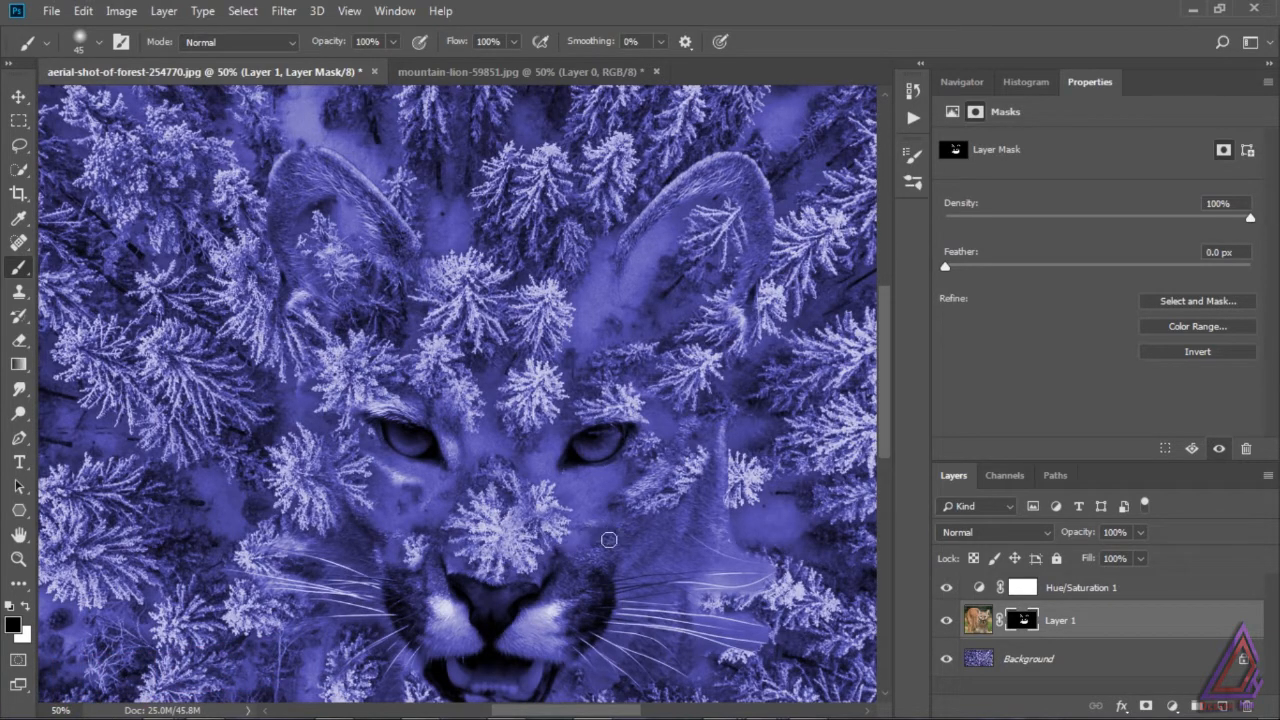
mouse_move(609, 540)
mouse_down()
mouse_move(650, 543)
mouse_move(648, 522)
mouse_move(705, 439)
mouse_move(735, 503)
mouse_move(757, 510)
mouse_move(728, 527)
mouse_move(757, 556)
mouse_up()
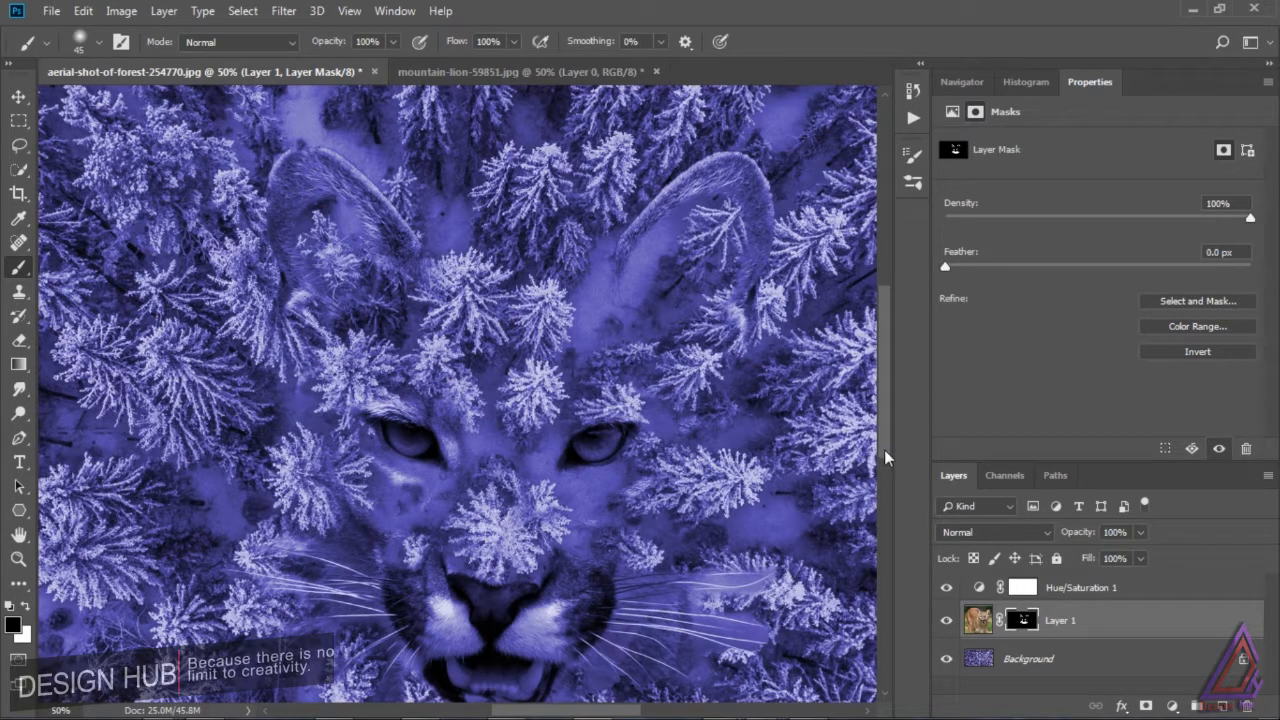
- Refine Layer 1's mask in Select and Mask, brushing the edges around the whiskers on both sides of the muzzle with the Refine Edge Brush
drag(884, 449, 884, 484)
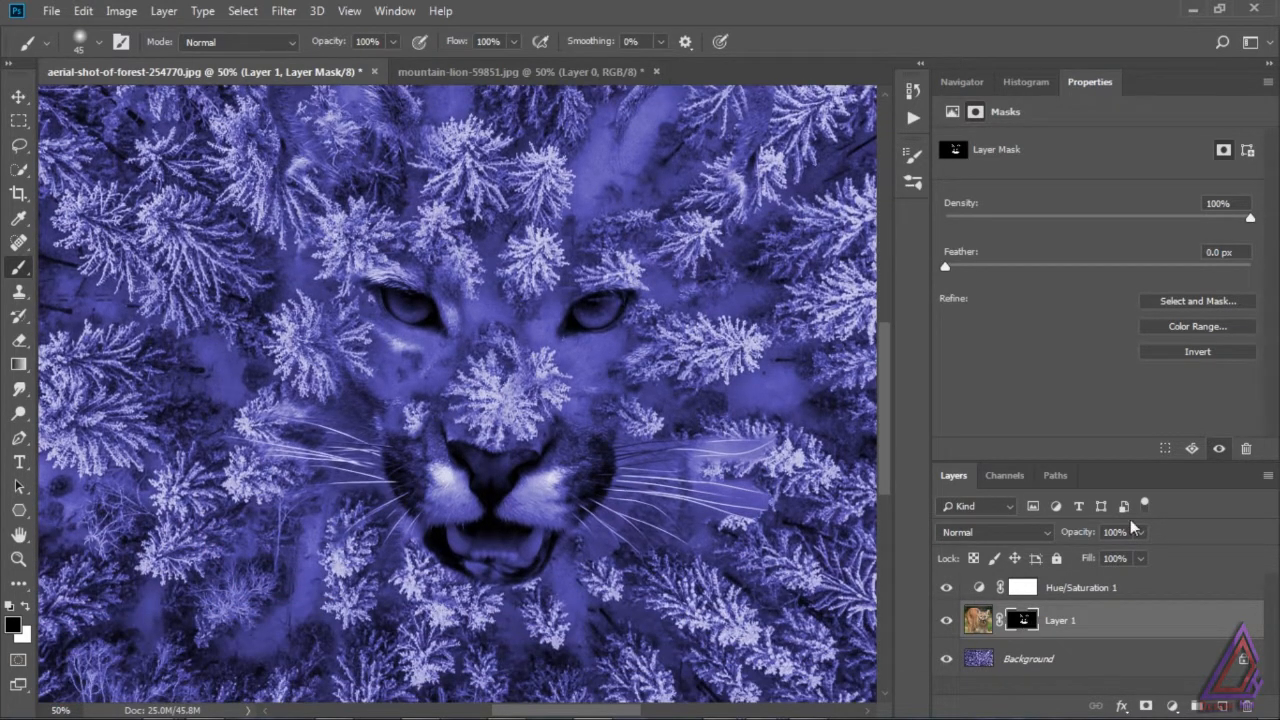
click(1195, 301)
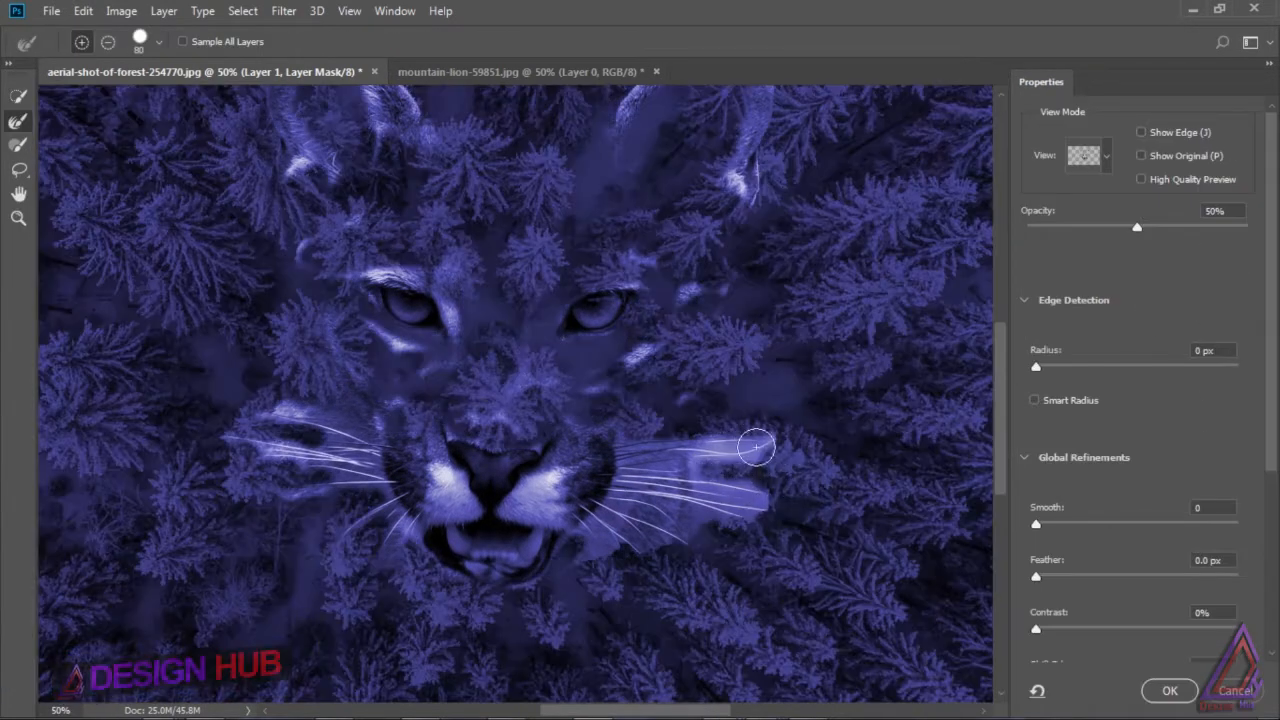
mouse_move(762, 471)
mouse_down()
mouse_move(684, 449)
mouse_move(661, 493)
mouse_move(751, 489)
mouse_move(679, 504)
mouse_move(680, 519)
mouse_move(689, 514)
mouse_move(634, 480)
mouse_move(640, 453)
mouse_move(606, 534)
mouse_up()
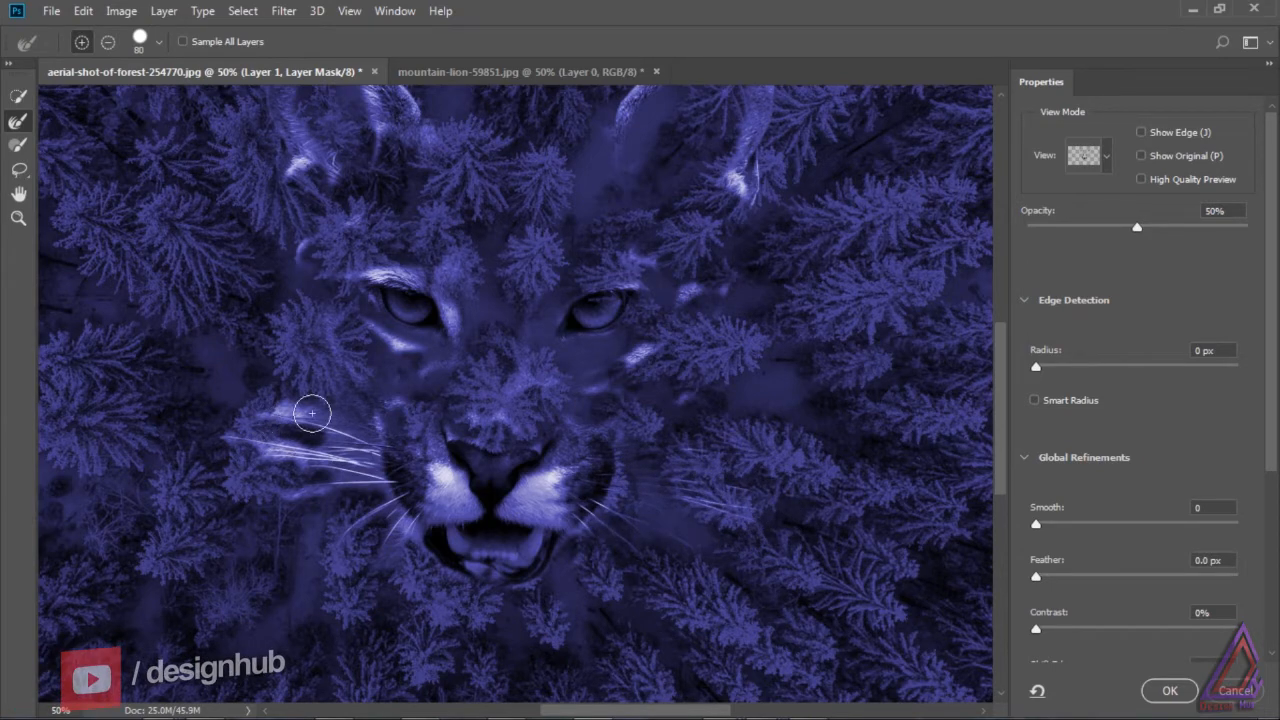
mouse_move(312, 412)
mouse_down()
mouse_move(295, 472)
mouse_move(260, 450)
mouse_move(285, 475)
mouse_move(320, 493)
mouse_move(339, 480)
mouse_move(326, 444)
mouse_move(340, 448)
mouse_move(373, 533)
mouse_move(412, 535)
mouse_move(334, 420)
mouse_up()
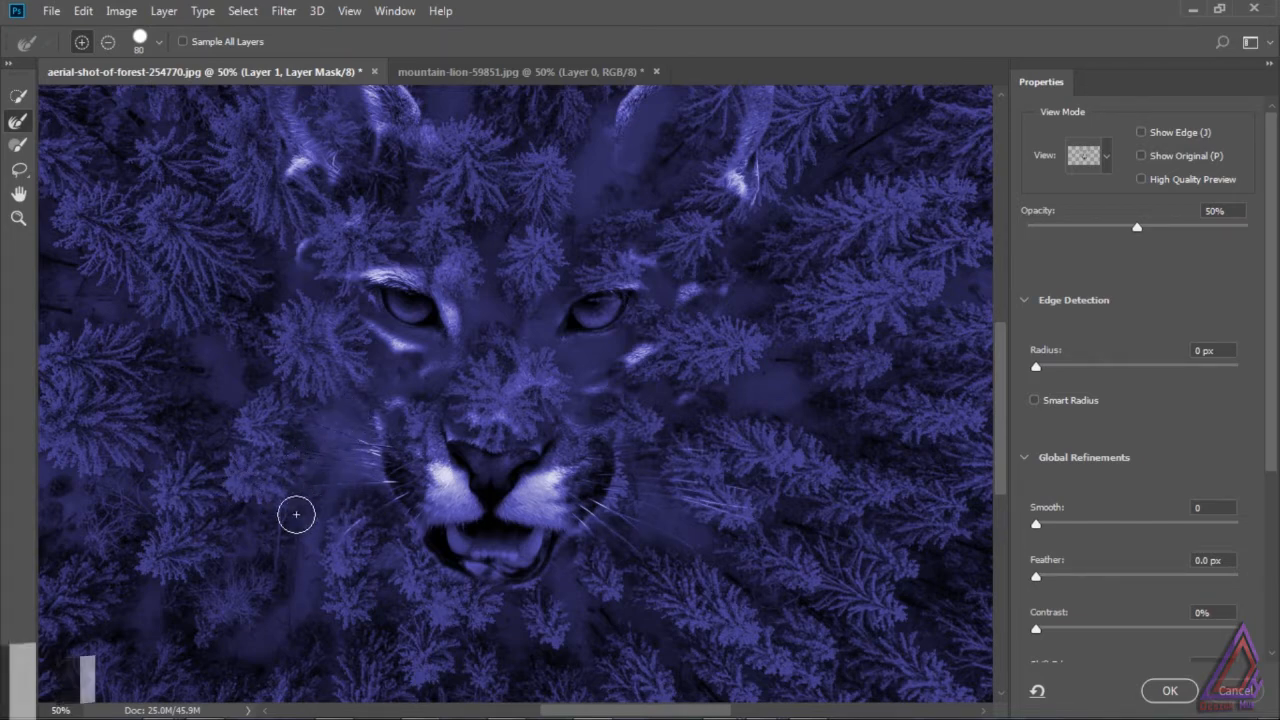
click(1169, 690)
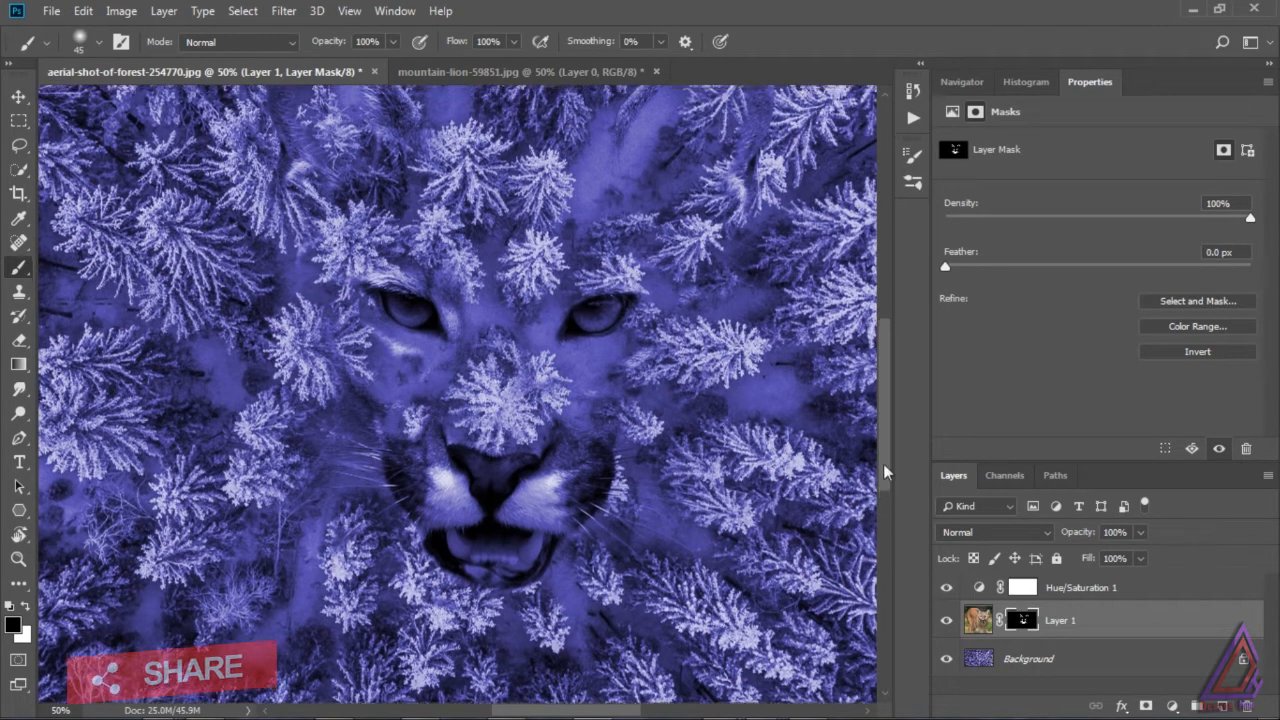
- Set the brush to 48% opacity, 34% flow and a size of 70 px for softer mask painting
mouse_move(883, 463)
mouse_down()
mouse_move(883, 380)
mouse_move(885, 460)
mouse_up()
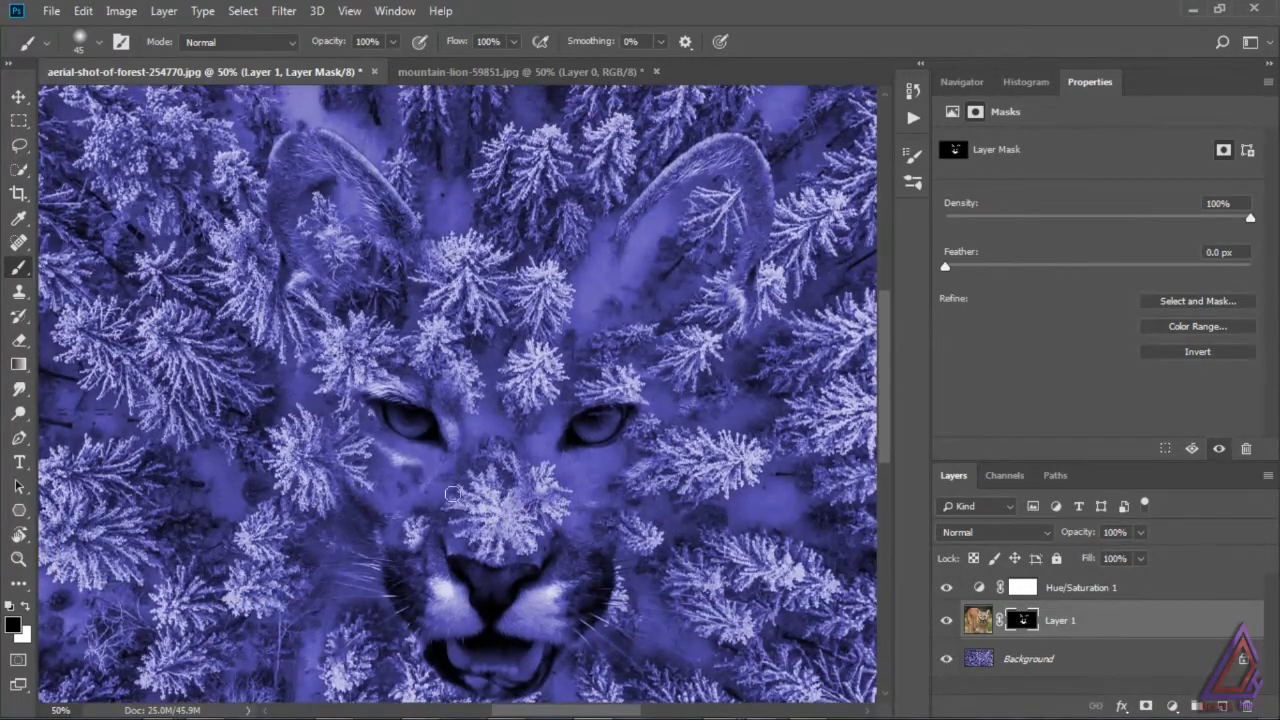
drag(393, 41, 348, 62)
click(513, 41)
drag(463, 68, 437, 68)
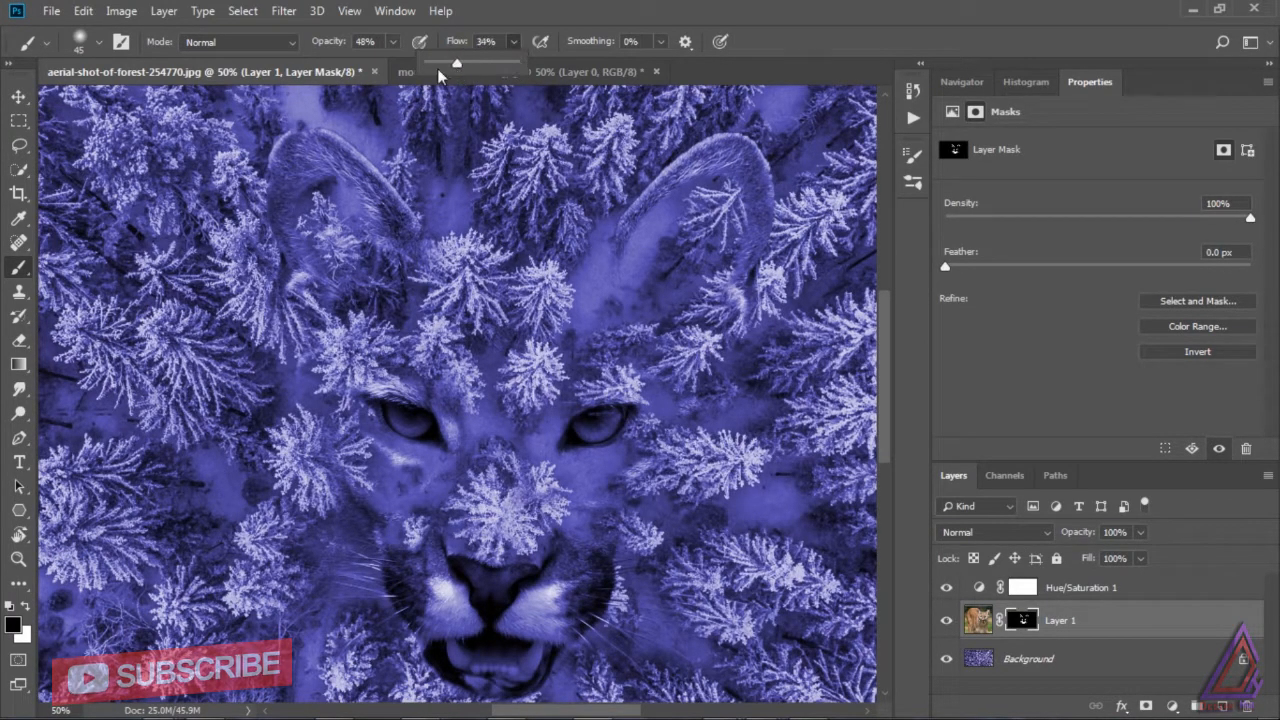
key(bracketright)
key(bracketright)
key(bracketright)
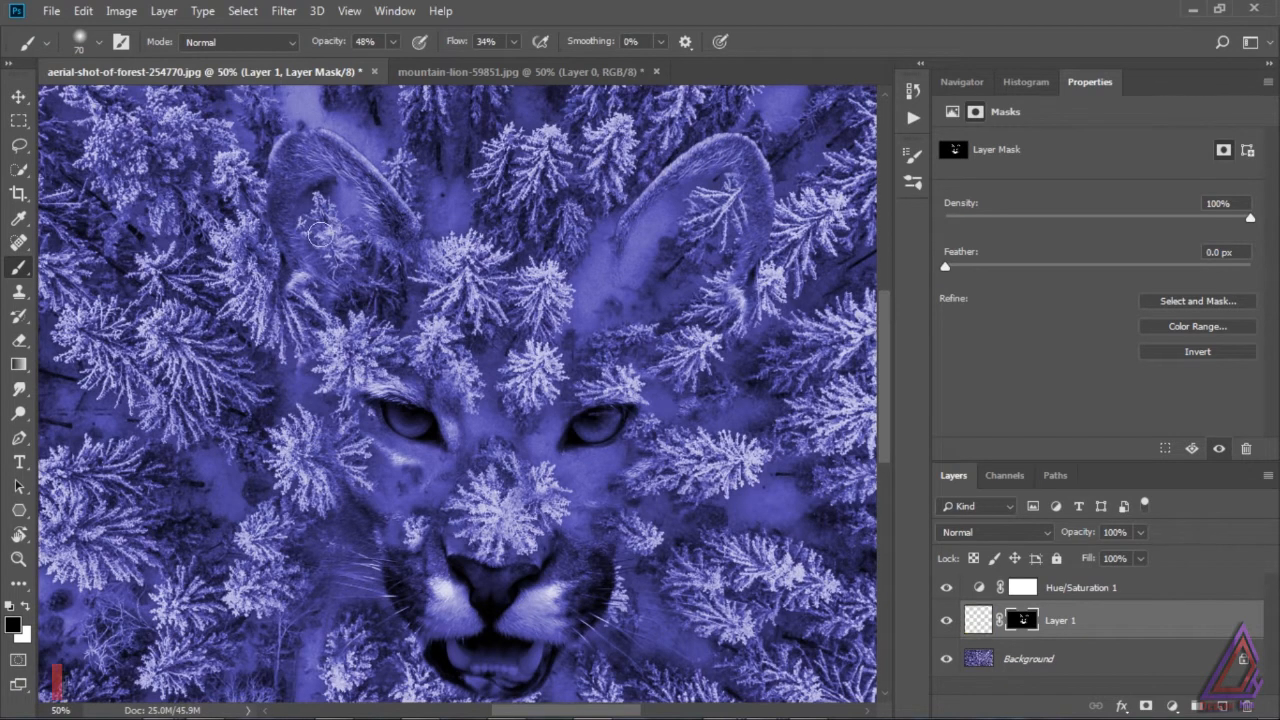
- Alternate white and black strokes on Layer 1's mask with the 70 px brush to soften the mix of fur and trees in both ears
key(x)
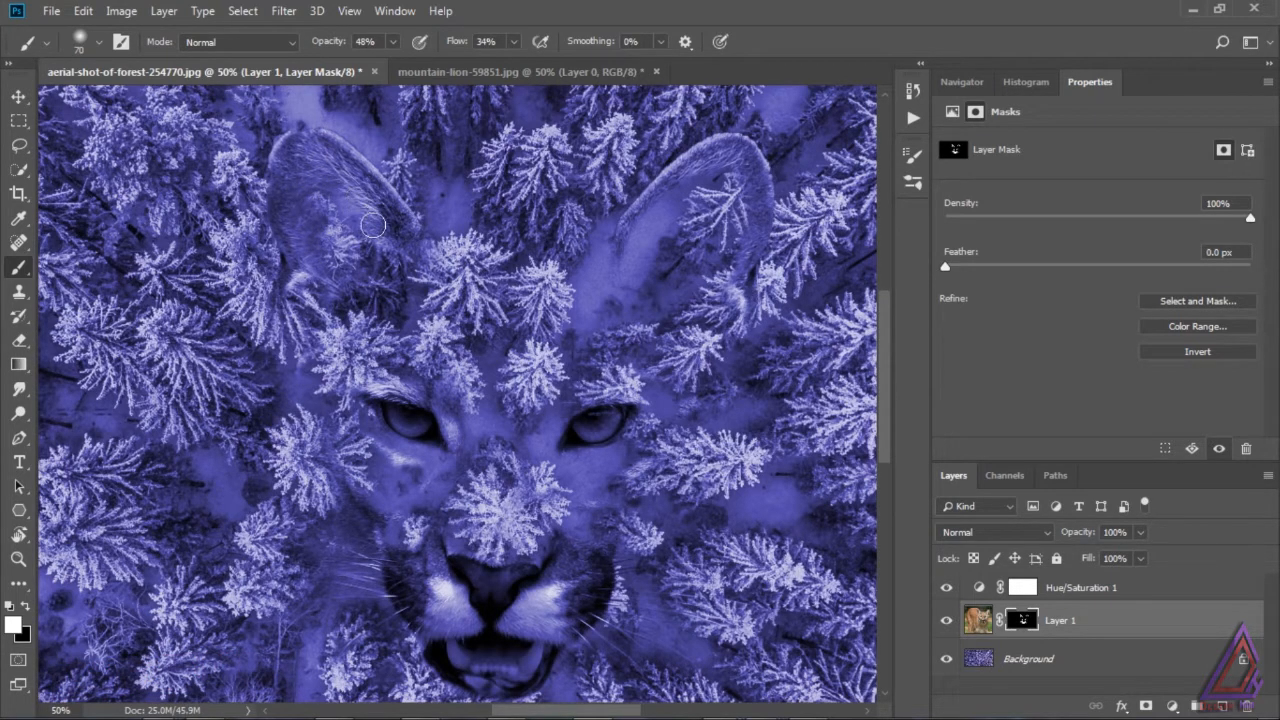
mouse_move(665, 208)
mouse_down()
mouse_move(627, 257)
mouse_move(699, 183)
mouse_move(733, 181)
mouse_move(736, 230)
mouse_up()
click(26, 608)
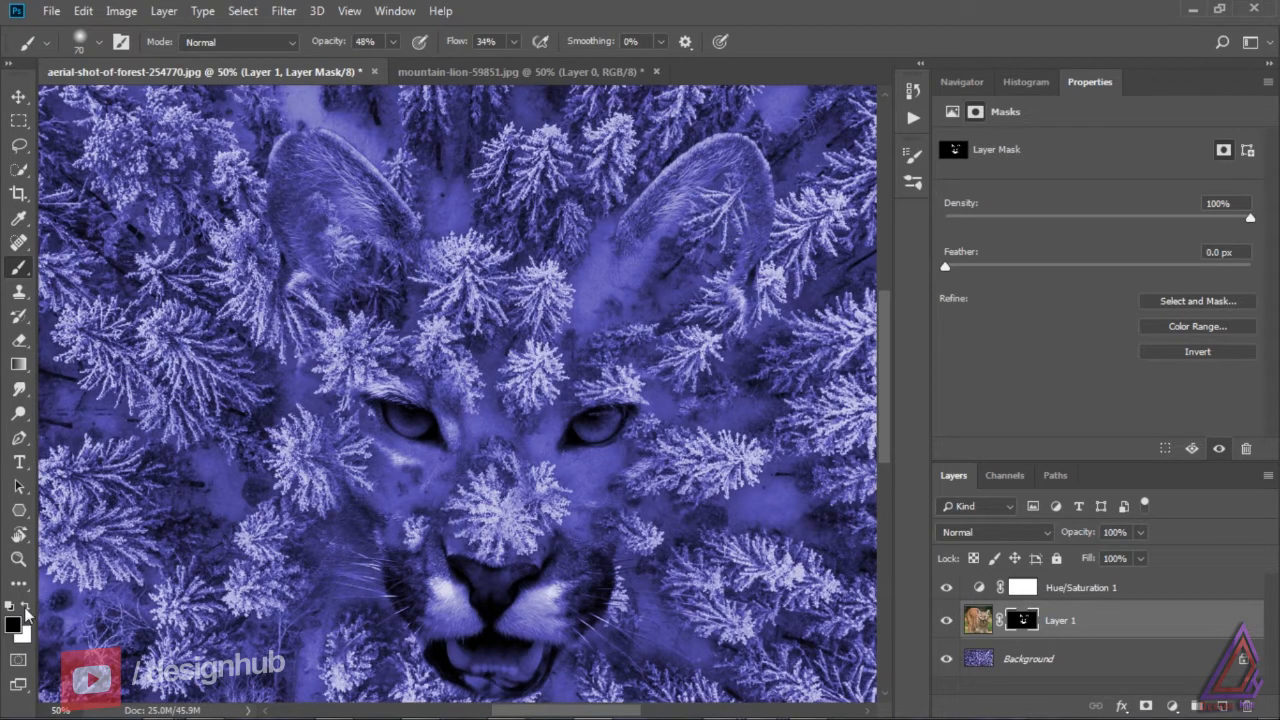
mouse_move(707, 185)
mouse_down()
mouse_move(718, 166)
mouse_move(667, 232)
mouse_move(654, 224)
mouse_move(642, 240)
mouse_move(722, 203)
mouse_move(742, 178)
mouse_move(748, 235)
mouse_move(732, 262)
mouse_move(750, 230)
mouse_move(752, 172)
mouse_move(753, 203)
mouse_up()
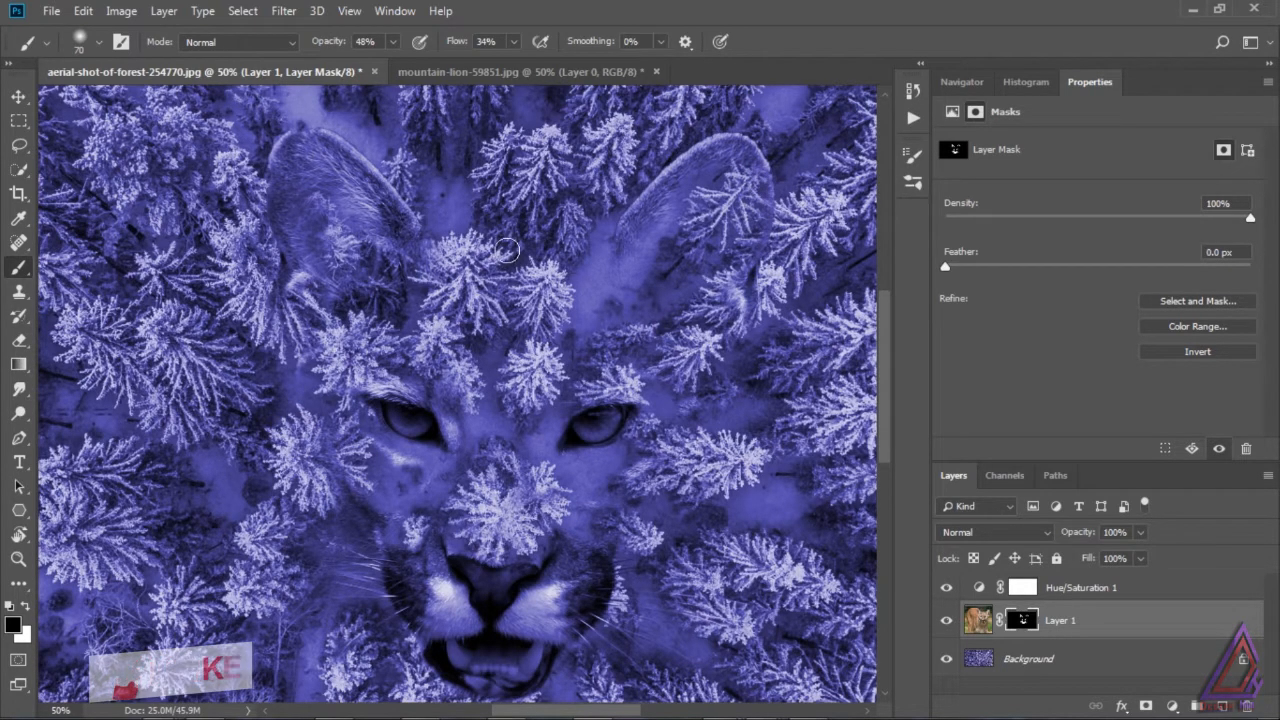
mouse_move(352, 203)
mouse_down()
mouse_move(391, 234)
mouse_move(324, 164)
mouse_move(331, 220)
mouse_move(312, 185)
mouse_move(290, 180)
mouse_move(322, 188)
mouse_move(307, 163)
mouse_move(388, 233)
mouse_up()
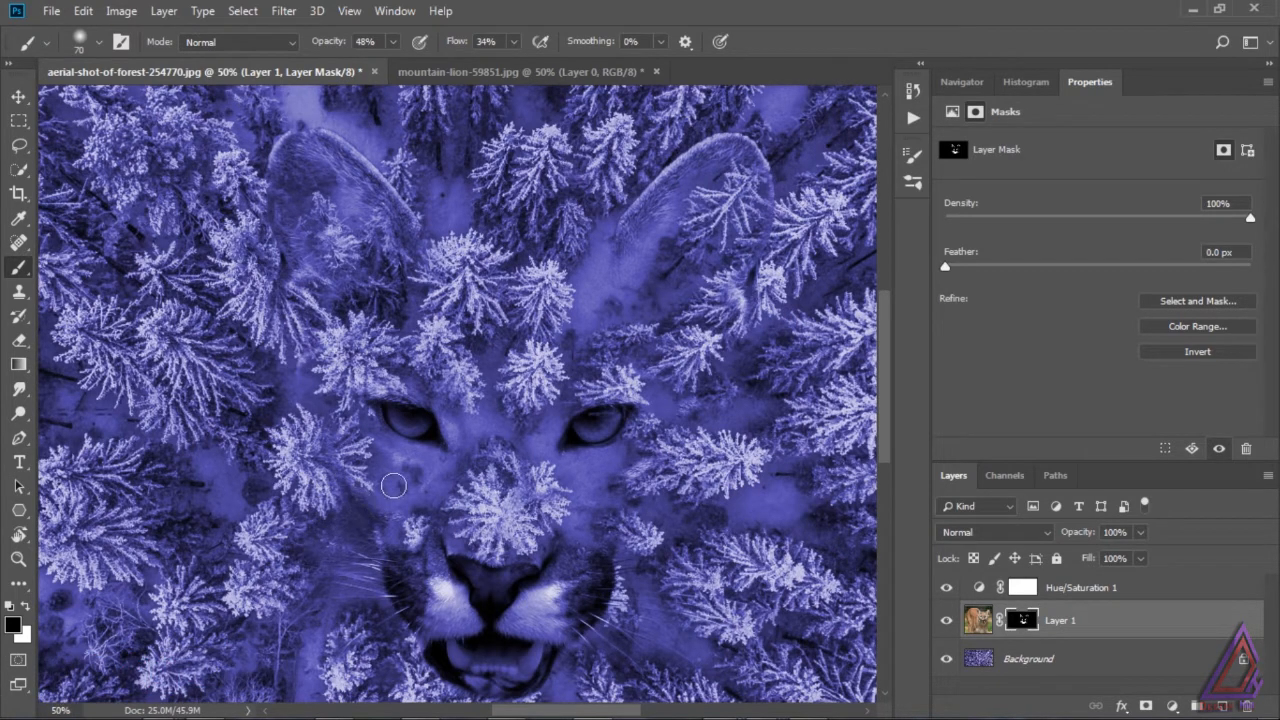
- Restore thin whiskers on both sides of the muzzle by painting Layer 1's mask with a 10 px brush, alternating white and black
click(31, 604)
key(bracketleft)
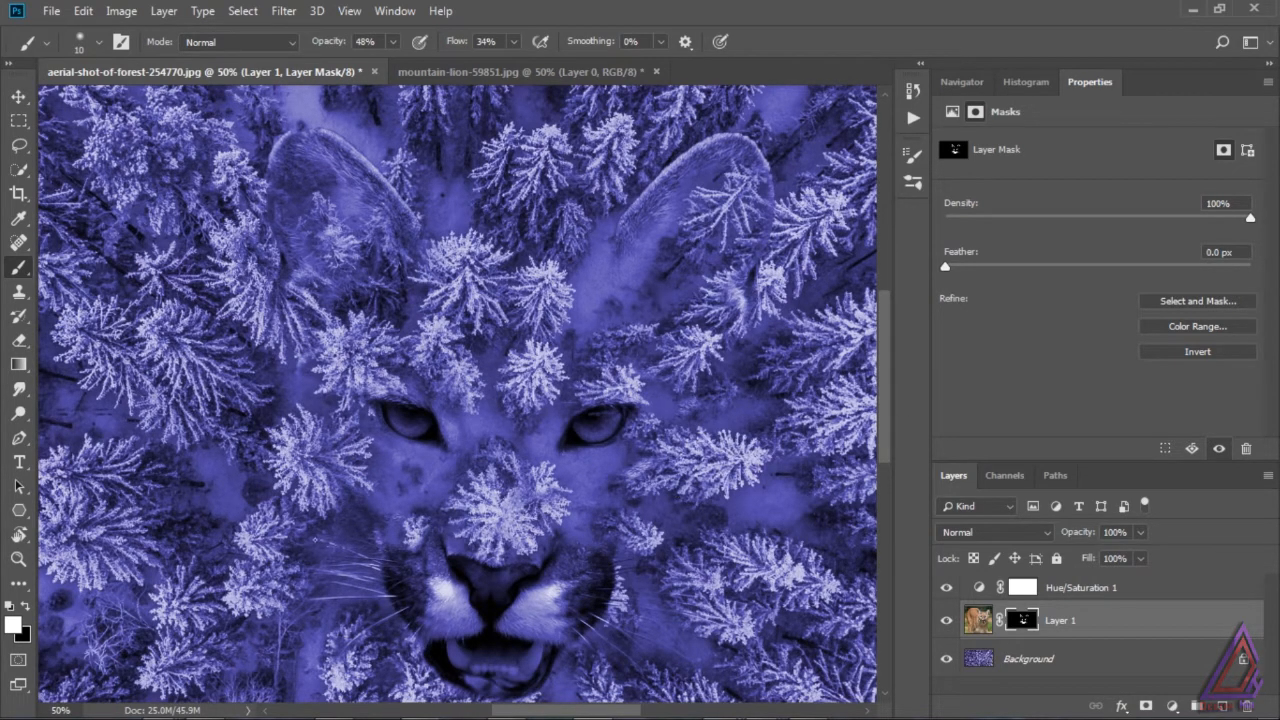
scroll(882, 445, down, 2)
key(x)
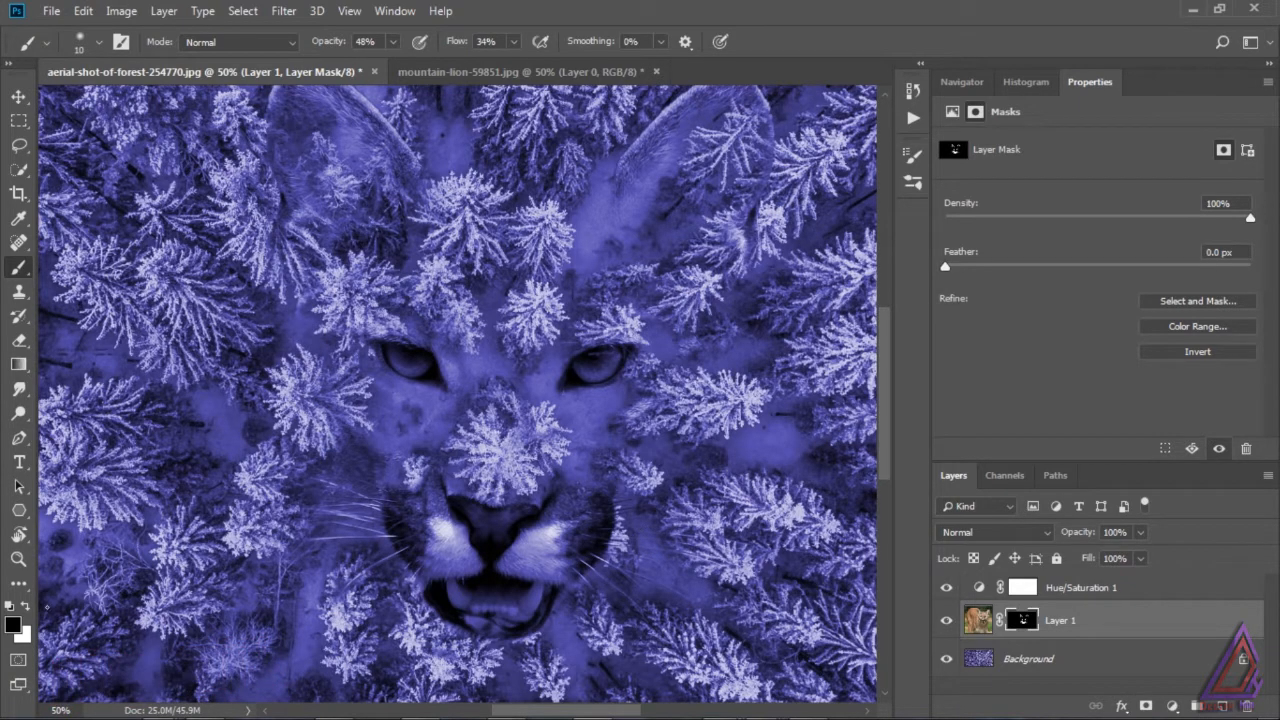
key(x)
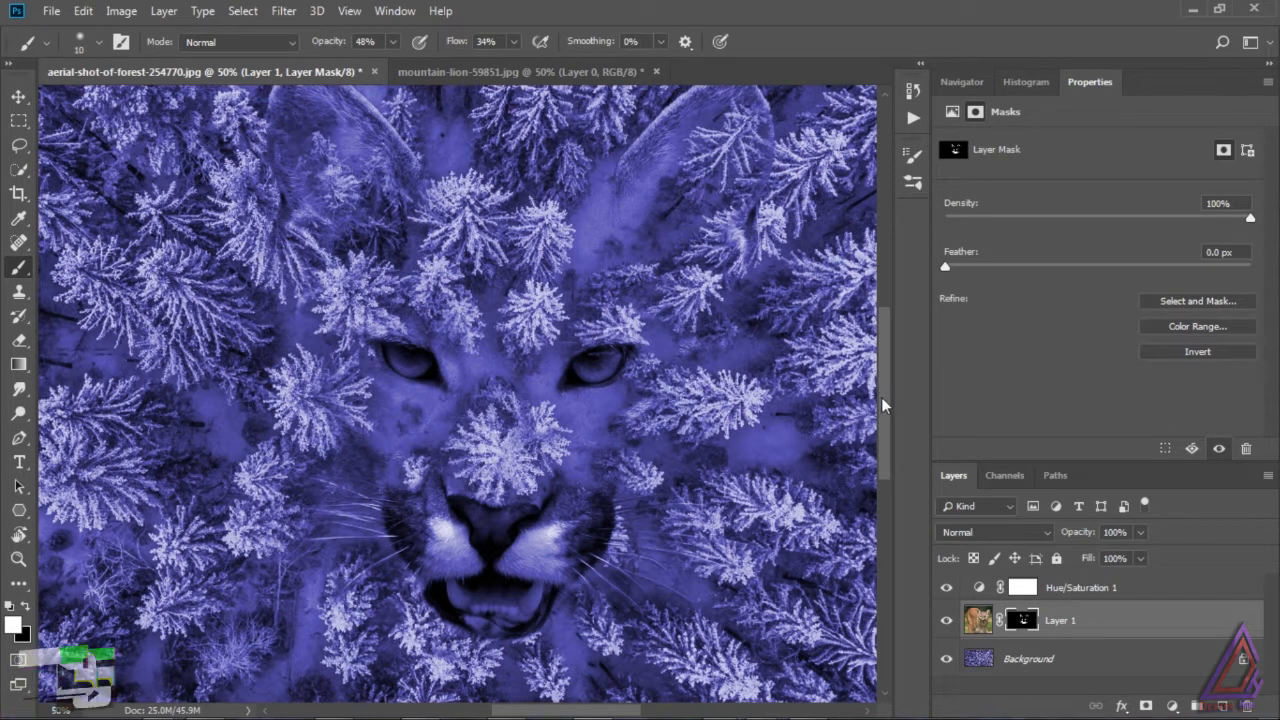
- Paint black on Layer 1's mask with a 50 px brush at 31% opacity to fade both ears further into the trees
scroll(881, 397, up, 3)
key(bracketright)
key(bracketright)
key(bracketright)
key(bracketright)
key(bracketright)
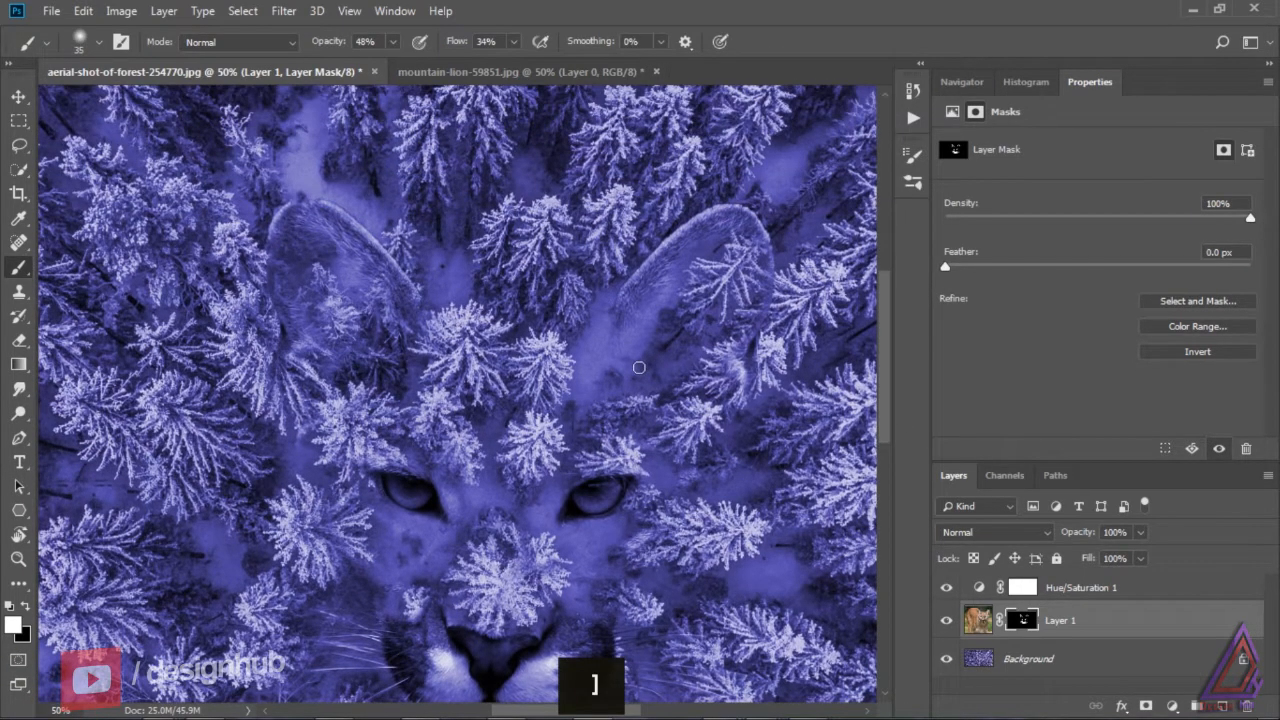
click(27, 607)
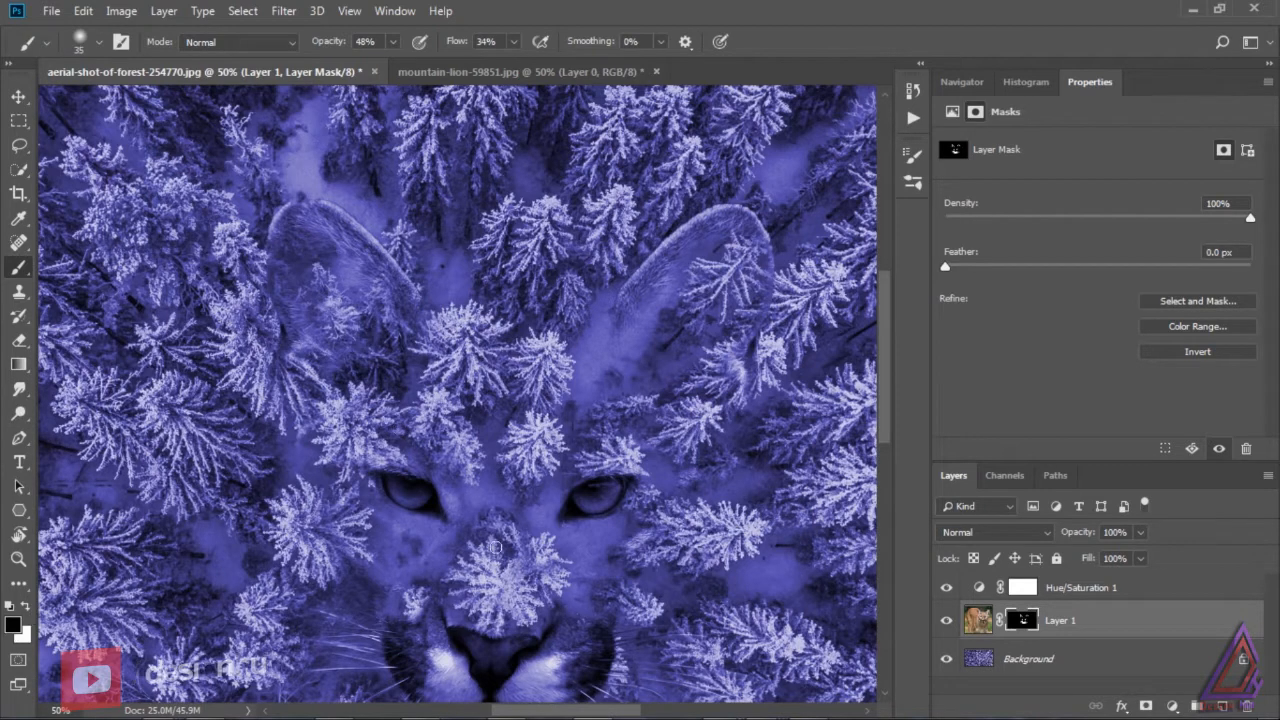
key(bracketright)
key(bracketright)
key(bracketright)
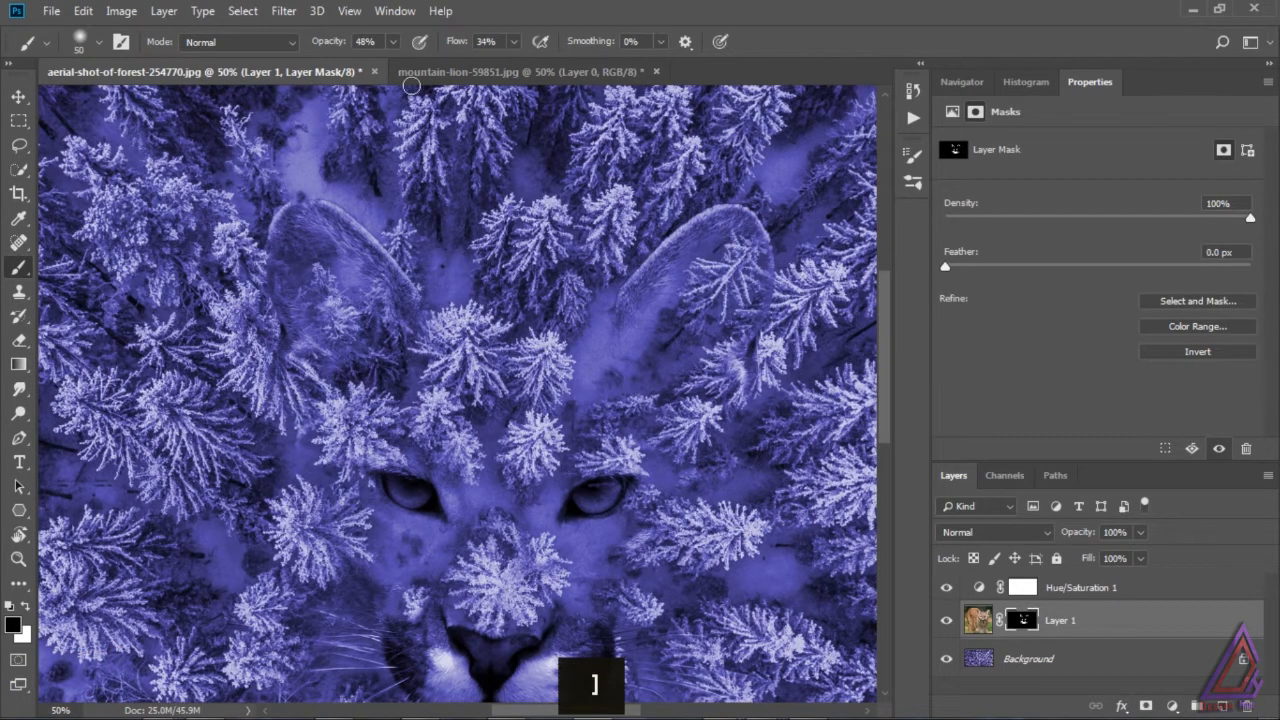
key(3)
key(1)
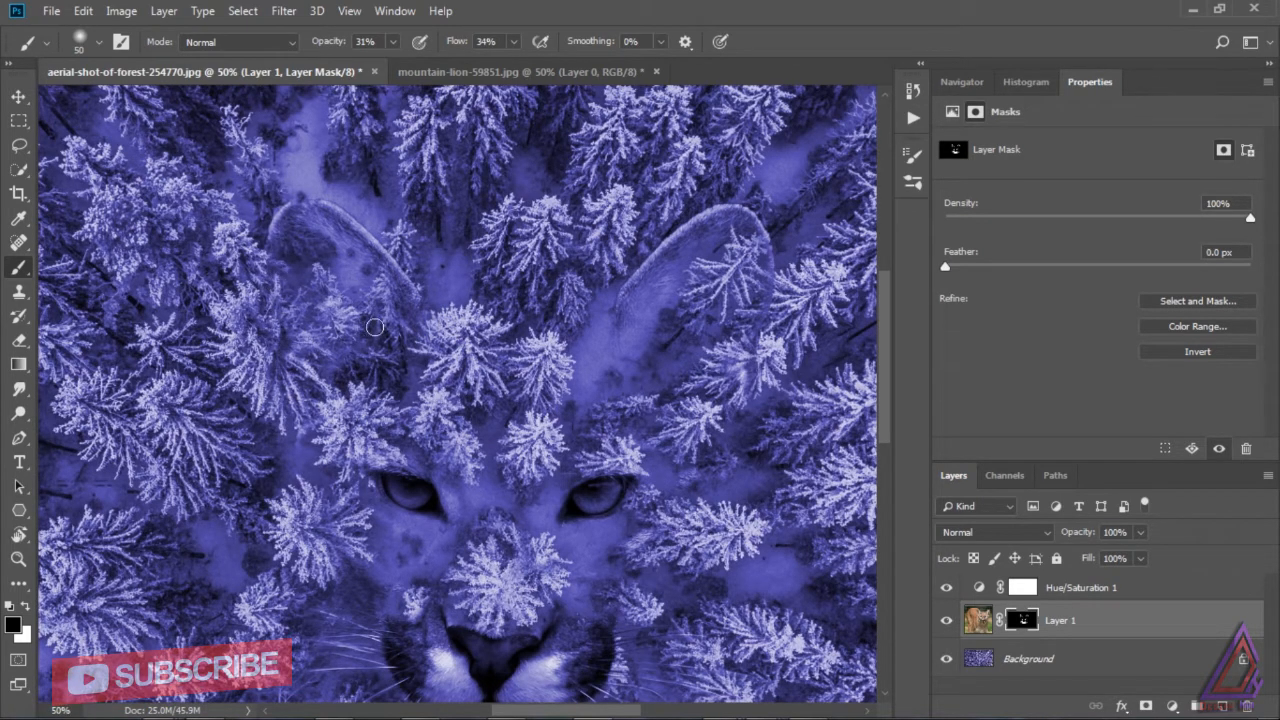
- Paint white on Layer 1's mask with a 25 px brush at 100% opacity along the left-hand ear's upper edge
click(25, 606)
click(395, 41)
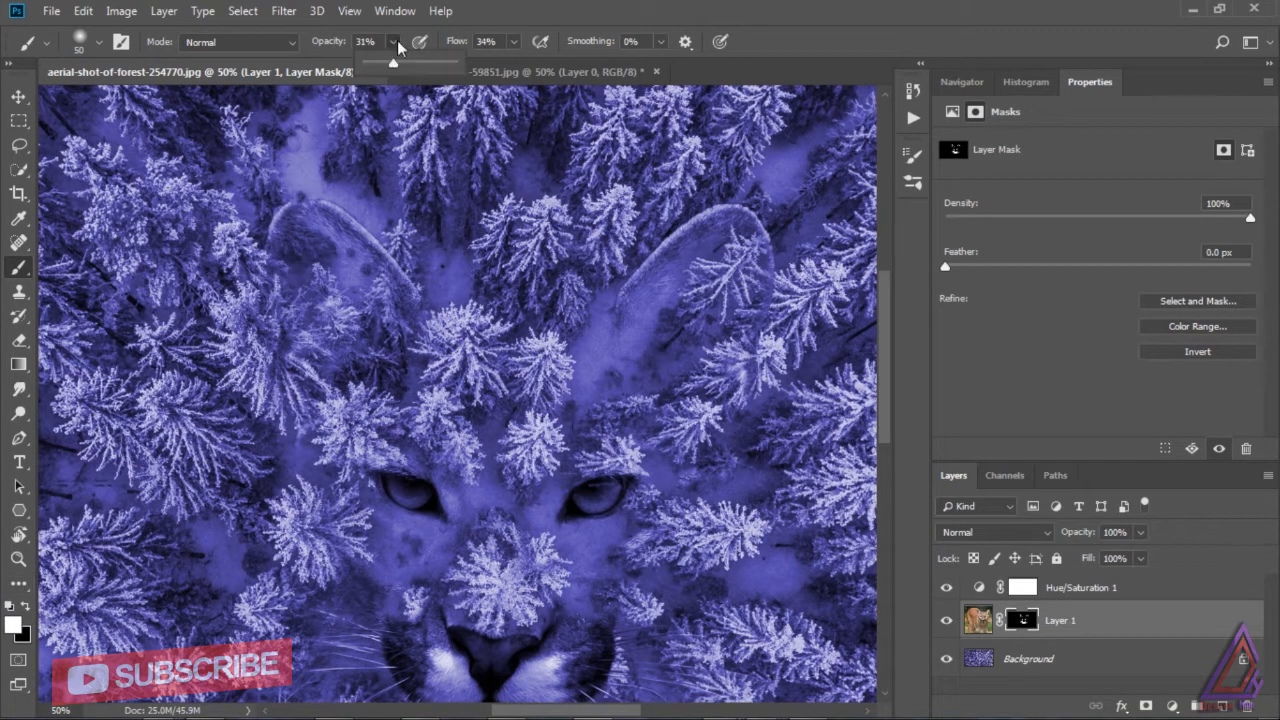
drag(392, 63, 455, 63)
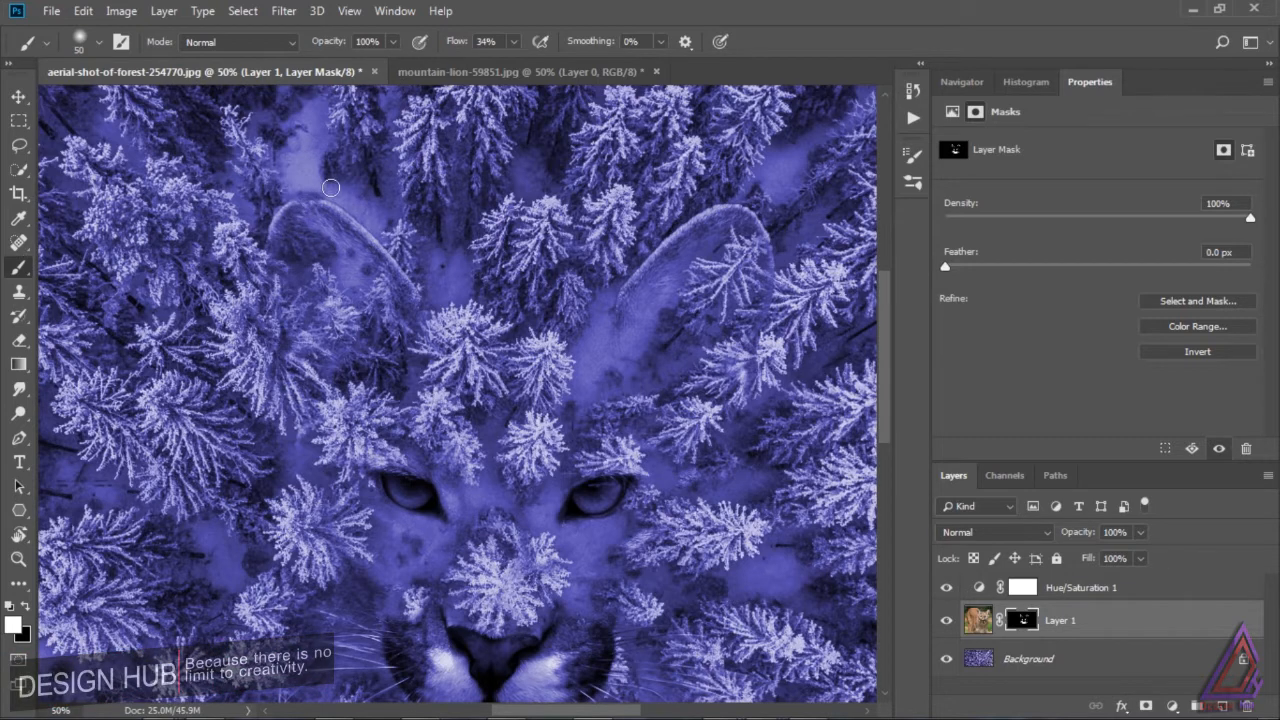
key(bracketleft)
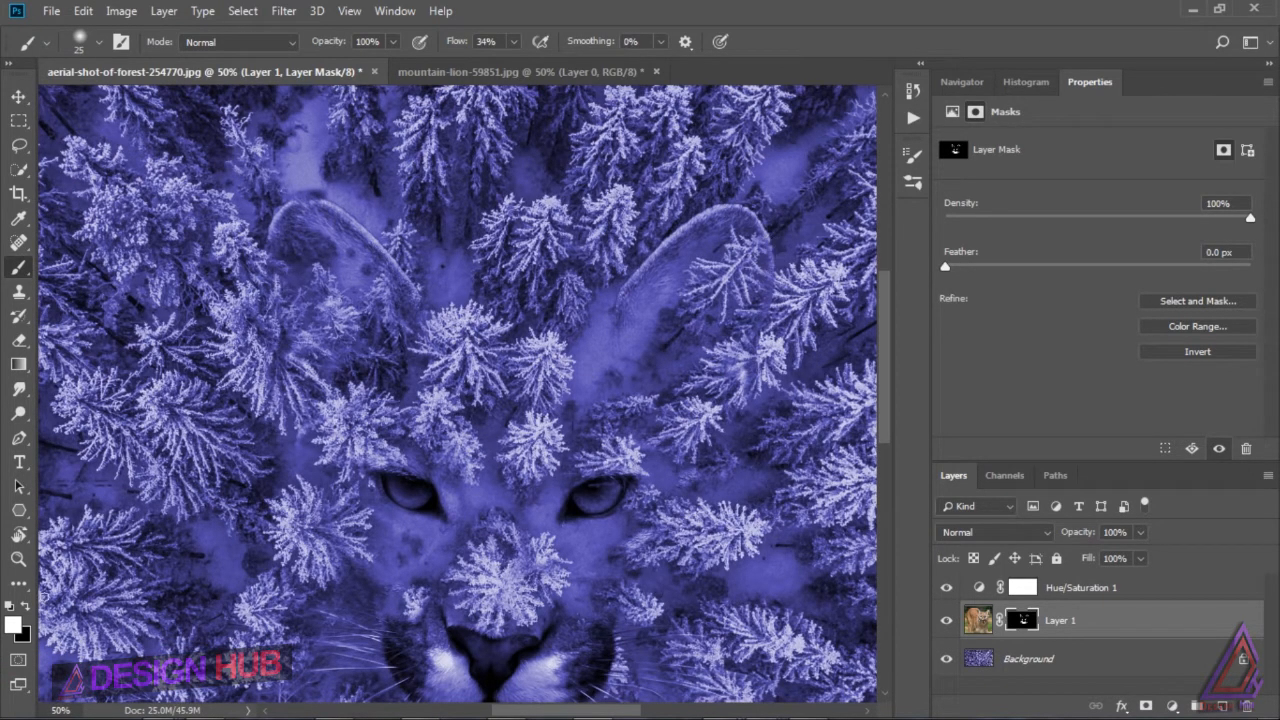
- Paint black on Layer 1's mask with the 25 px brush to reveal tree branches around the nose and upper muzzle
key(x)
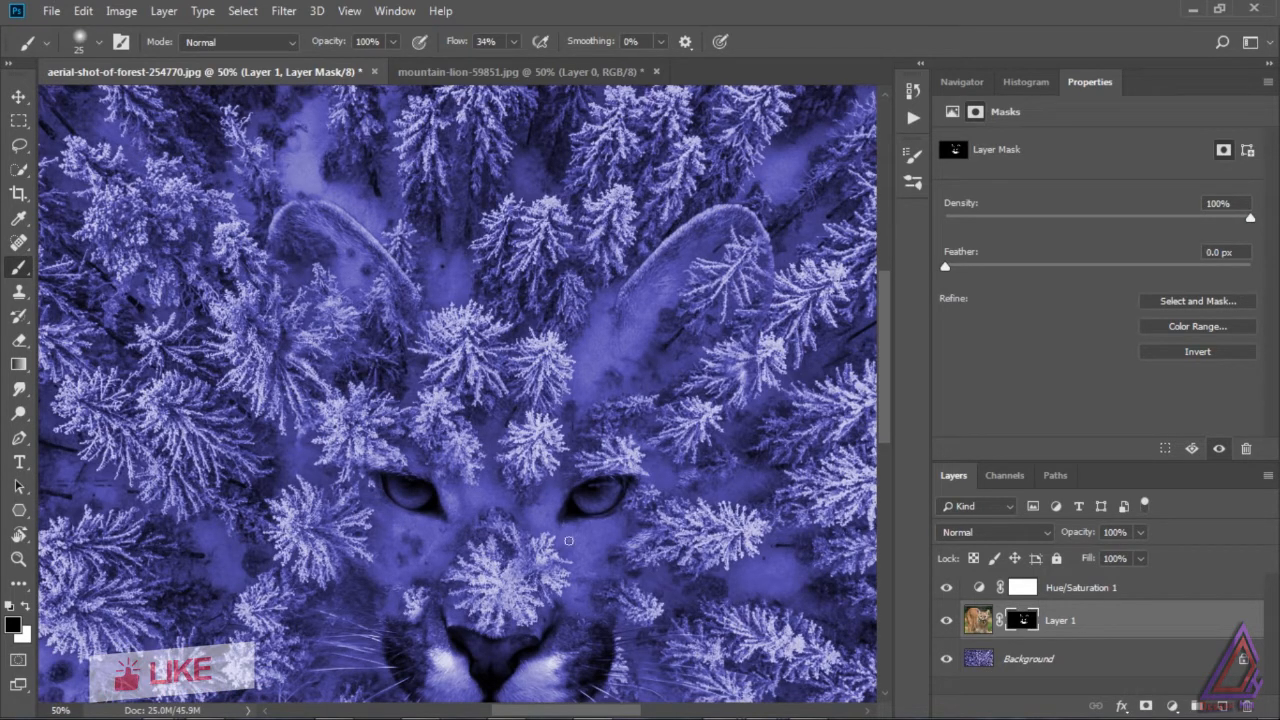
scroll(880, 438, down, 2)
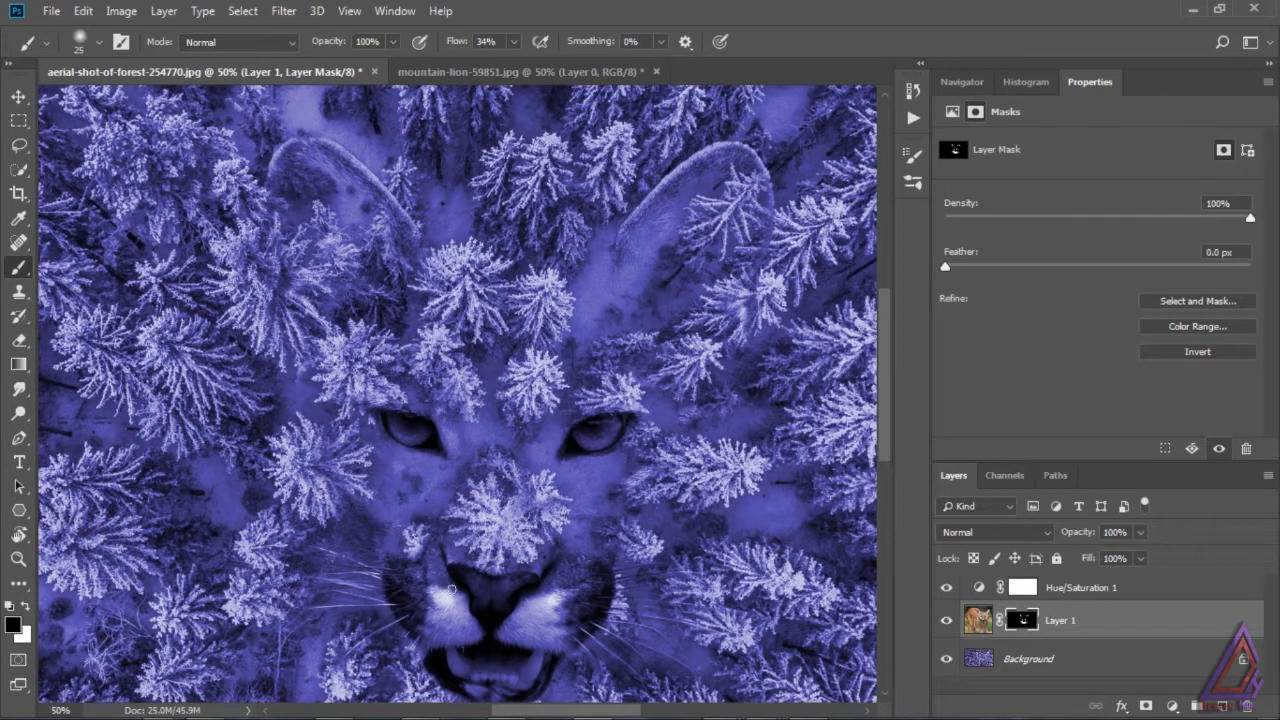
drag(452, 589, 442, 592)
drag(539, 597, 579, 570)
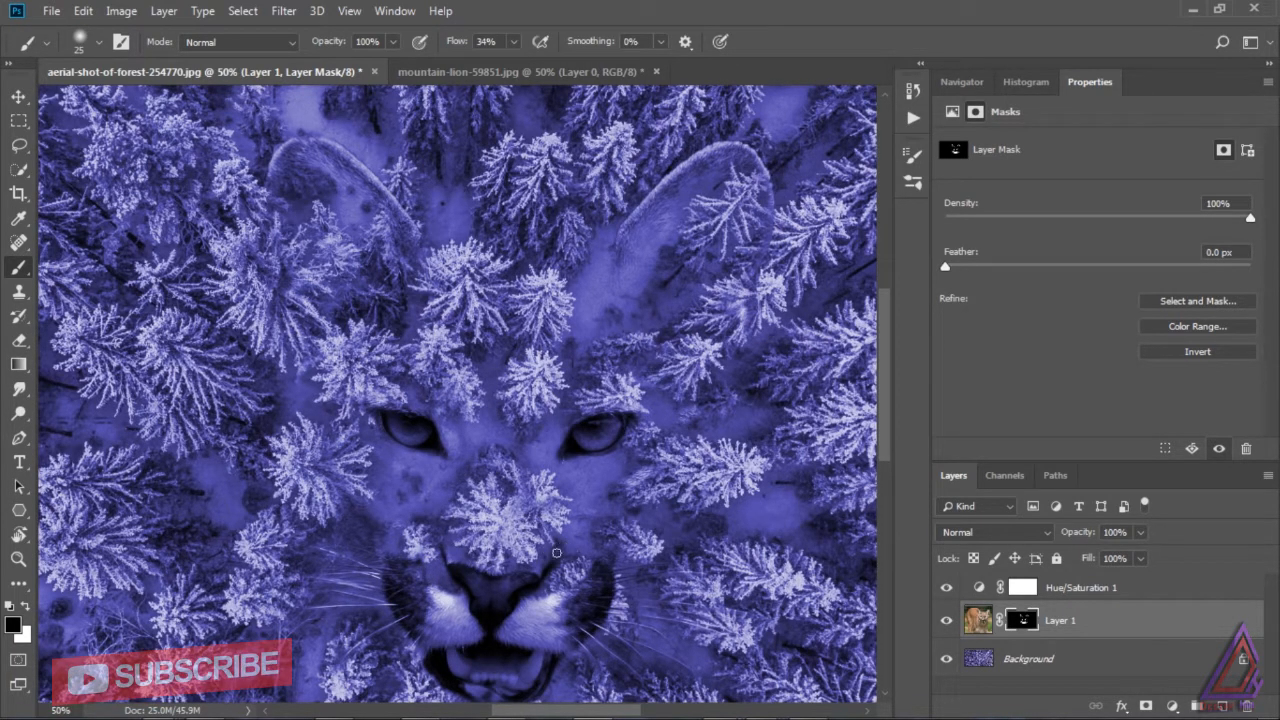
scroll(880, 465, down, 2)
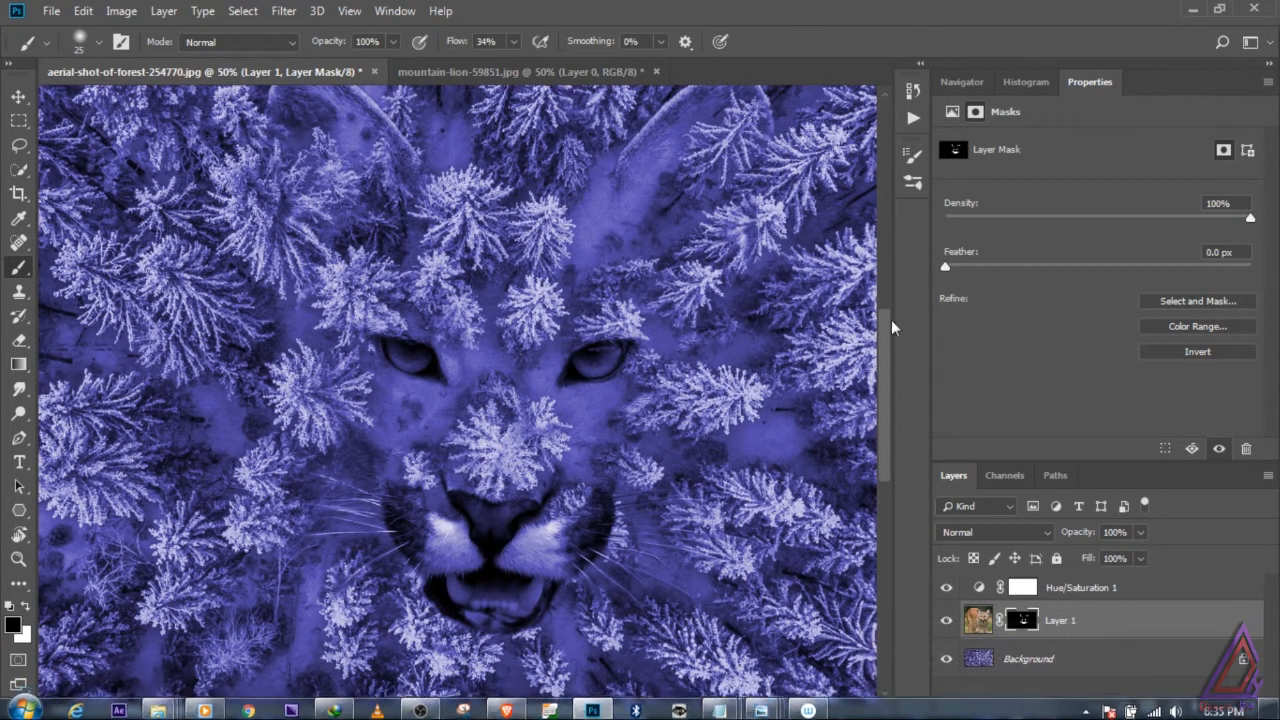
- Make white the foreground color and fit the whole image in view to check how the lion blends into the forest
scroll(885, 316, up, 3)
scroll(885, 308, down, 1)
key(x)
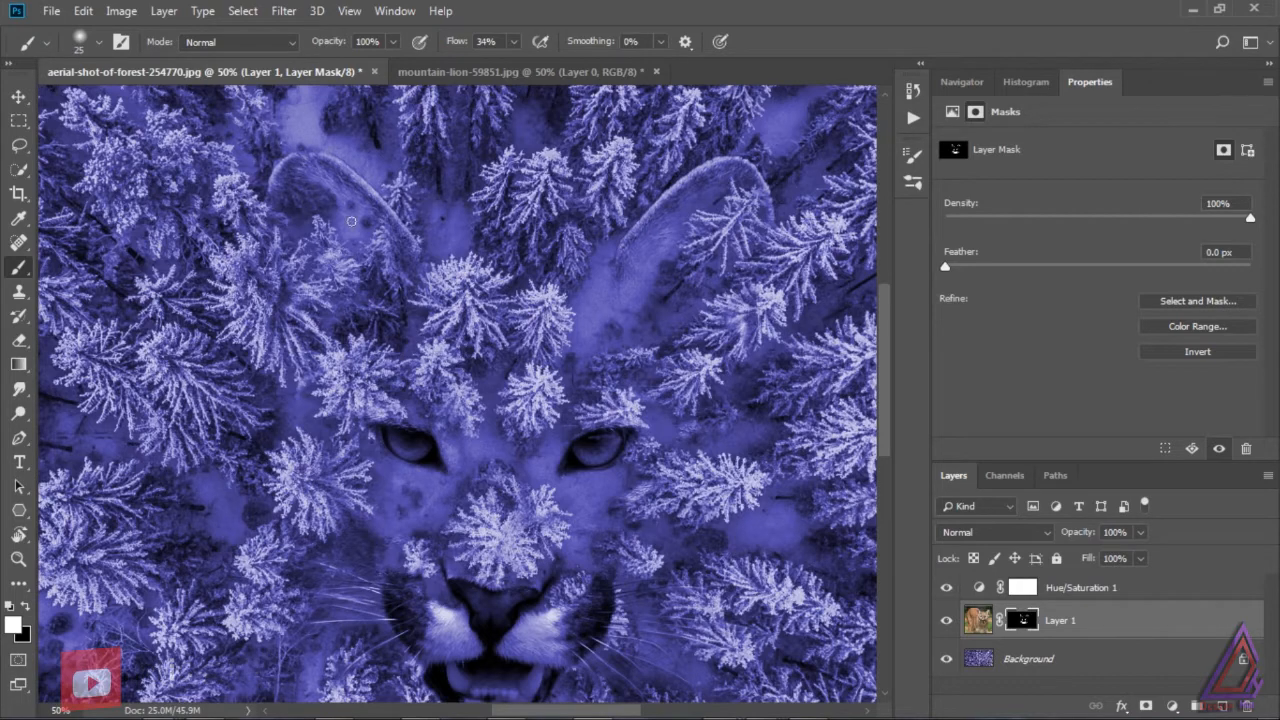
key(ctrl+0)
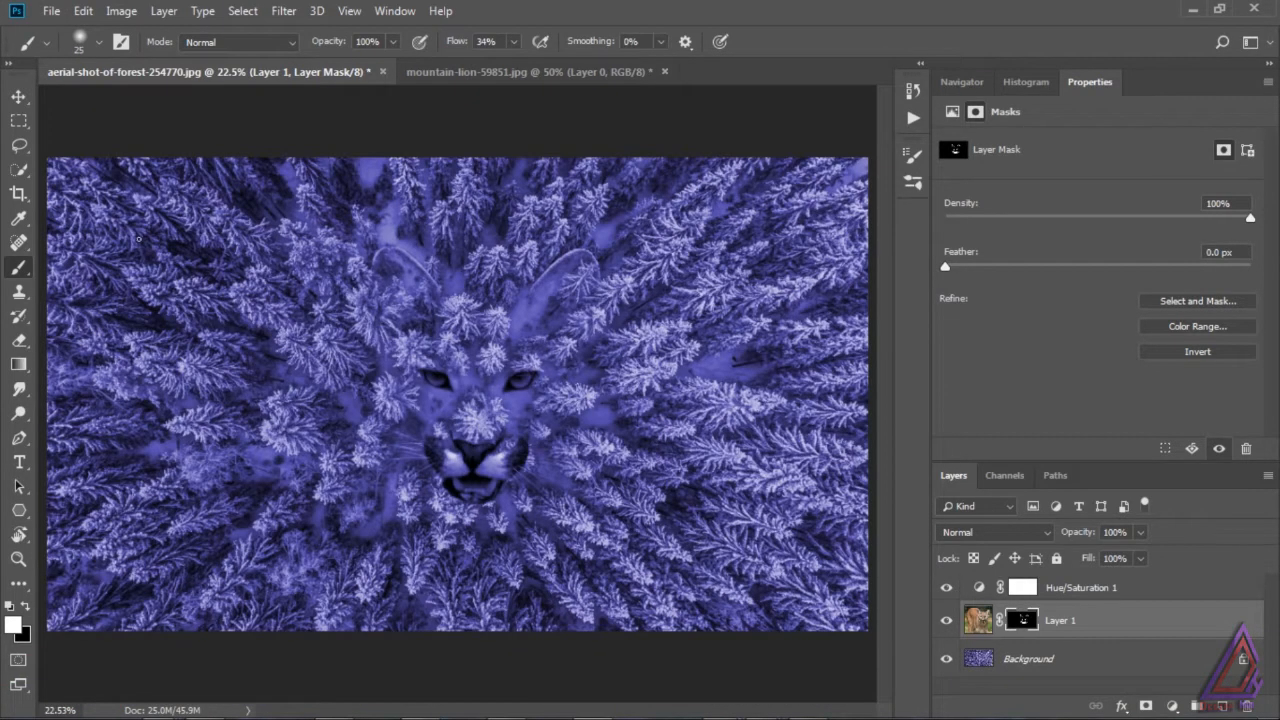
- Move Layer 1's lion head slightly right over the forest to X 20.63 in
click(18, 96)
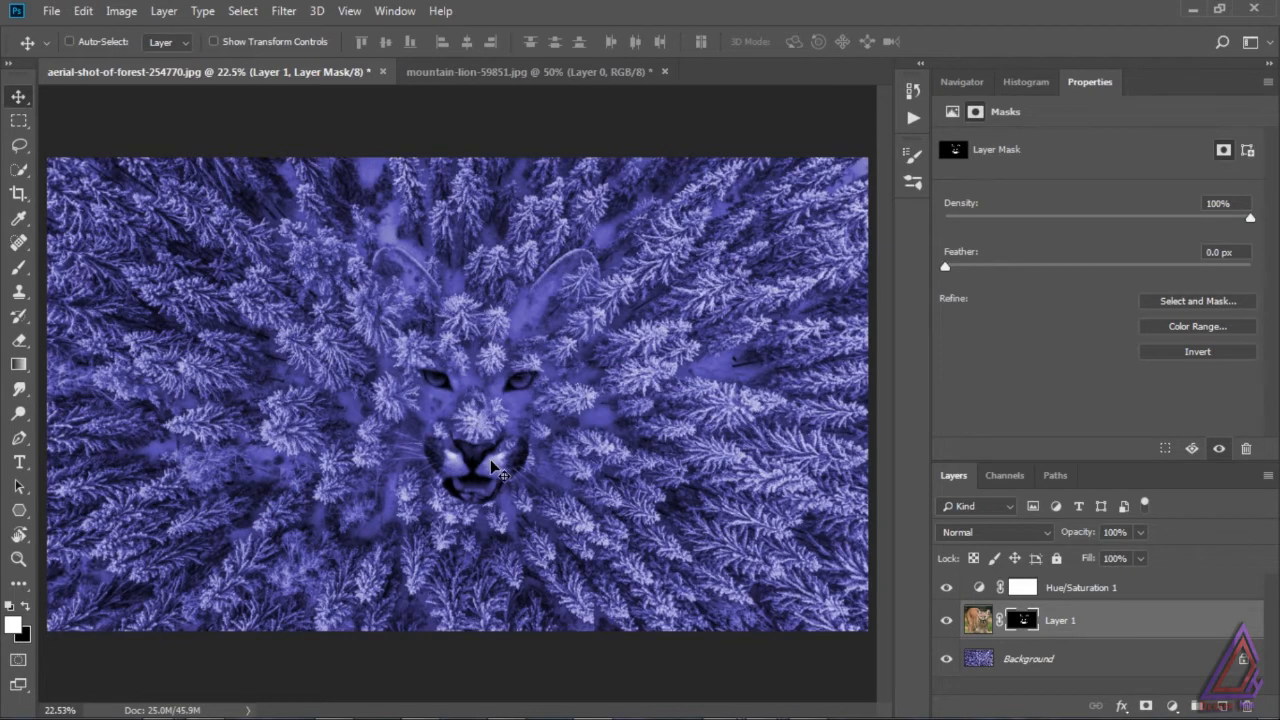
click(491, 458)
key(ctrl+2)
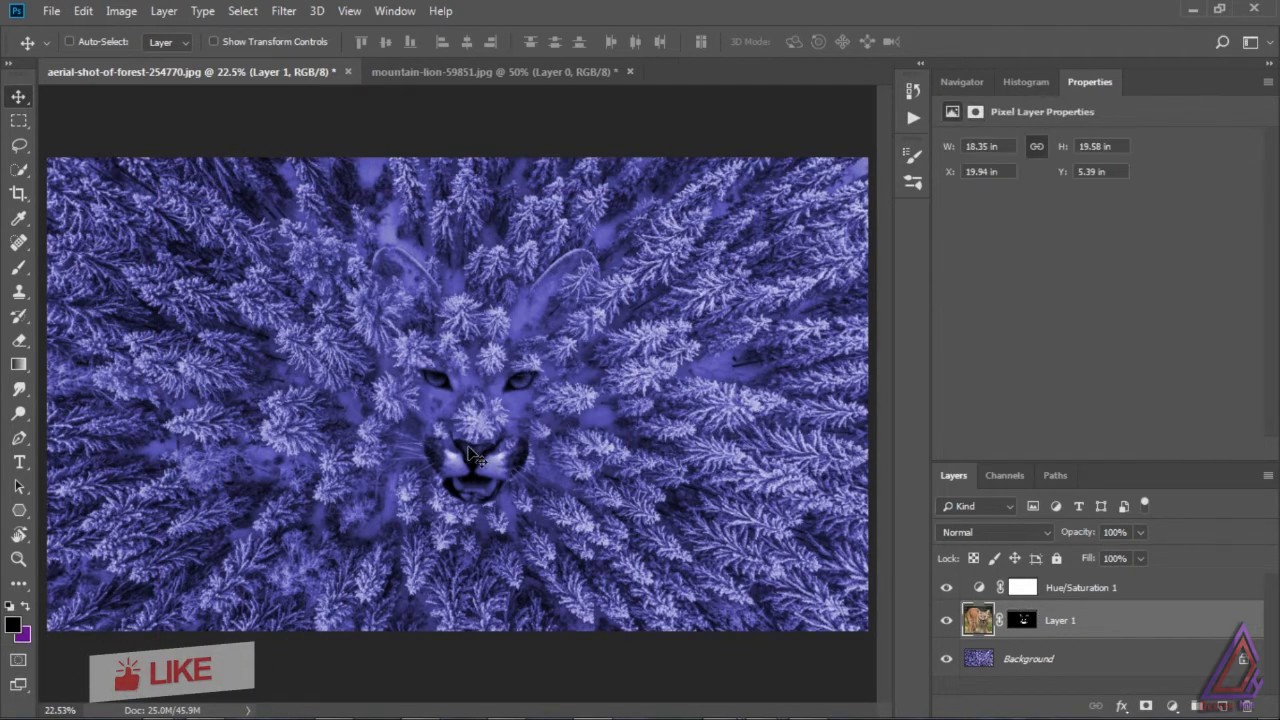
drag(470, 450, 480, 451)
click(486, 451)
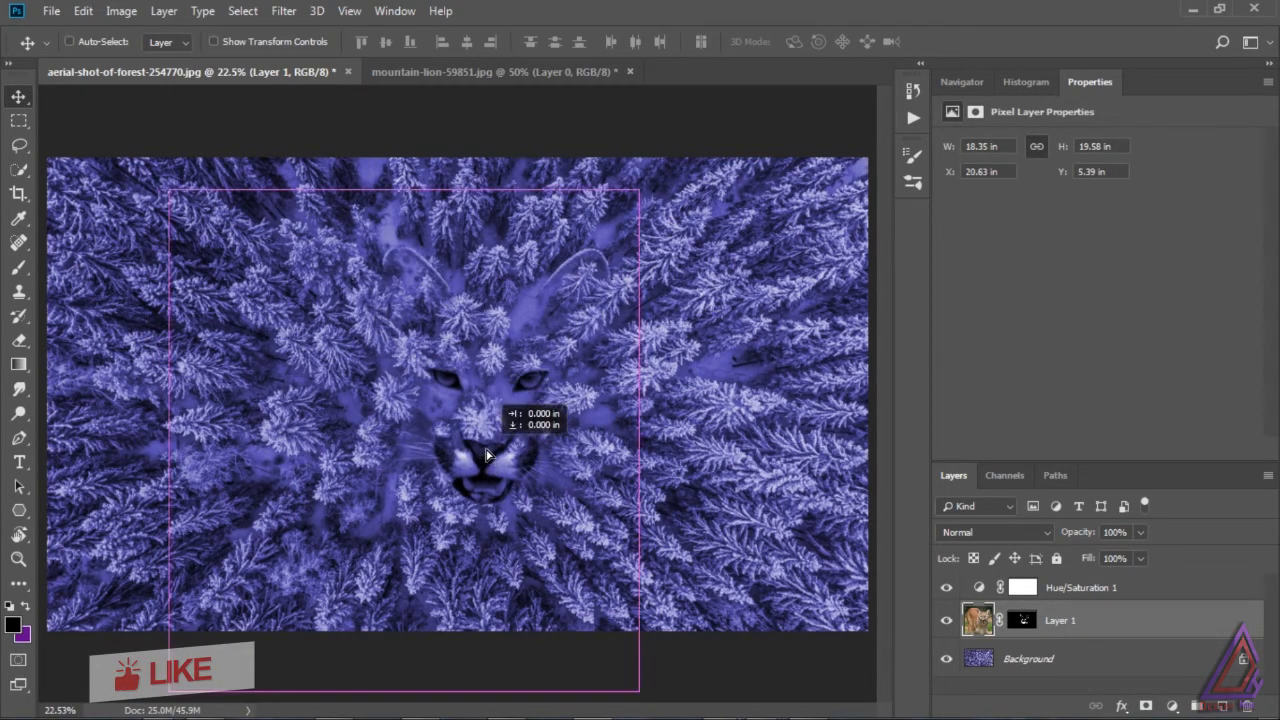
- Nudge the lion head on Layer 1 back to the left in small increments to X 20.21 in
key(Left)
key(Left)
key(Left)
key(Left)
key(Left)
key(Left)
key(Left)
key(Left)
key(Left)
key(Left)
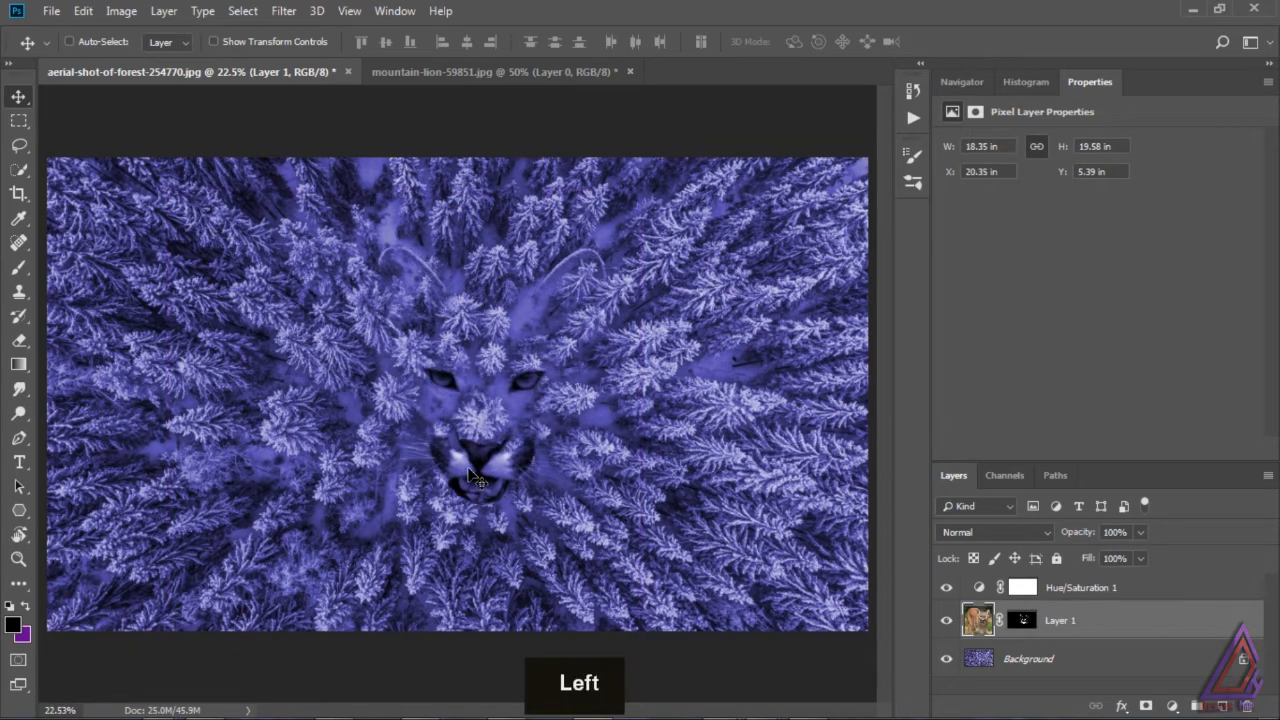
key(Left)
key(Left)
key(Left)
key(Left)
key(Left)
- Nudge the lion head on Layer 1 down and back up to settle it at Y 5.36 in
key(Down)
key(Down)
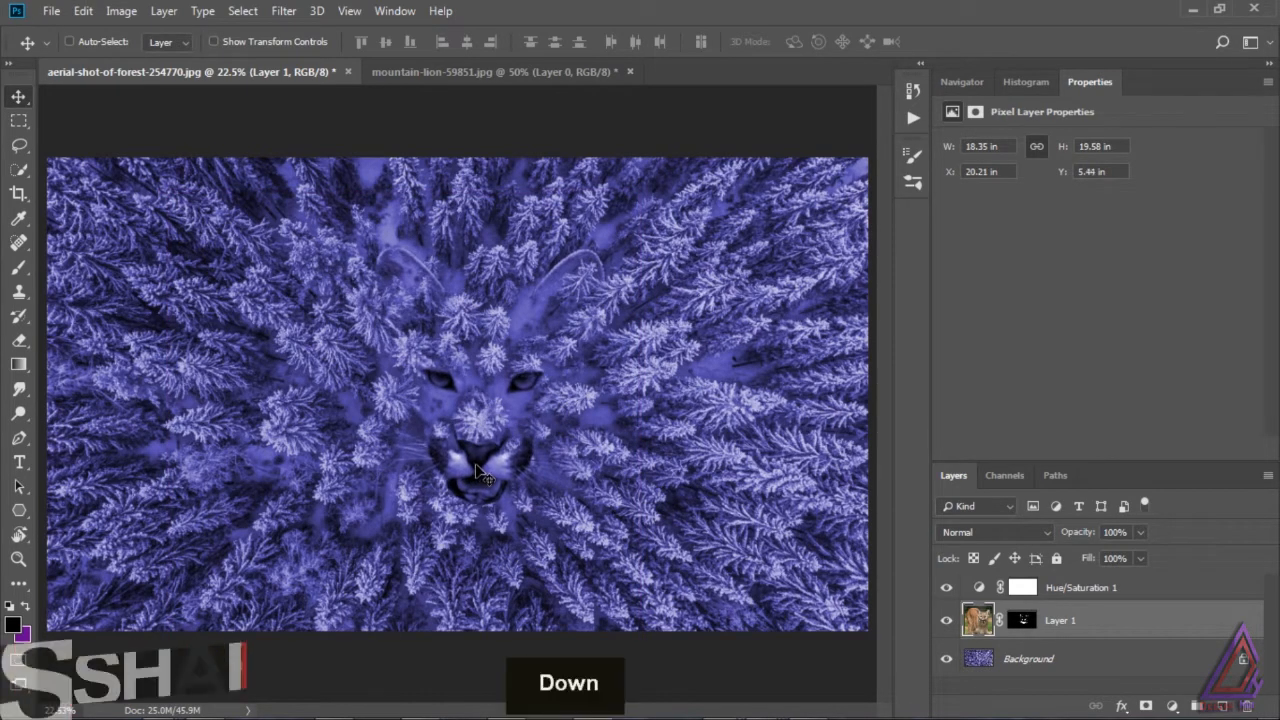
key(Down)
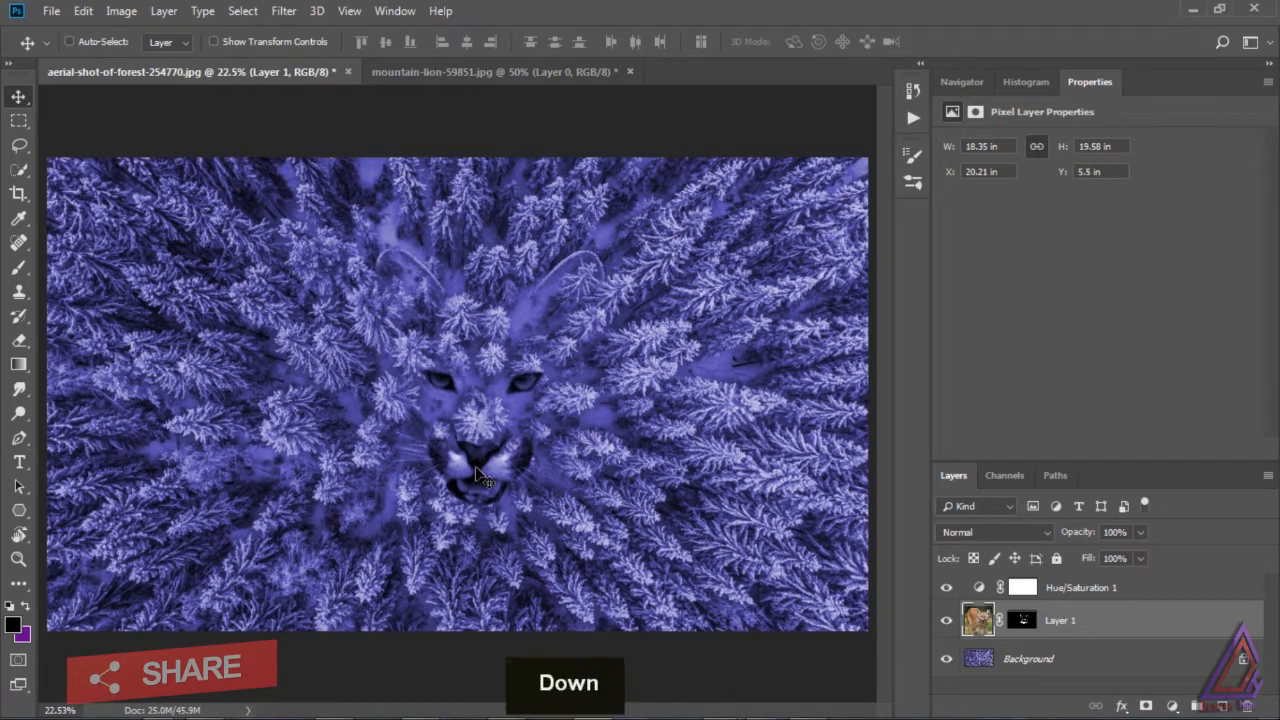
key(Up)
key(Up)
key(Up)
key(Up)
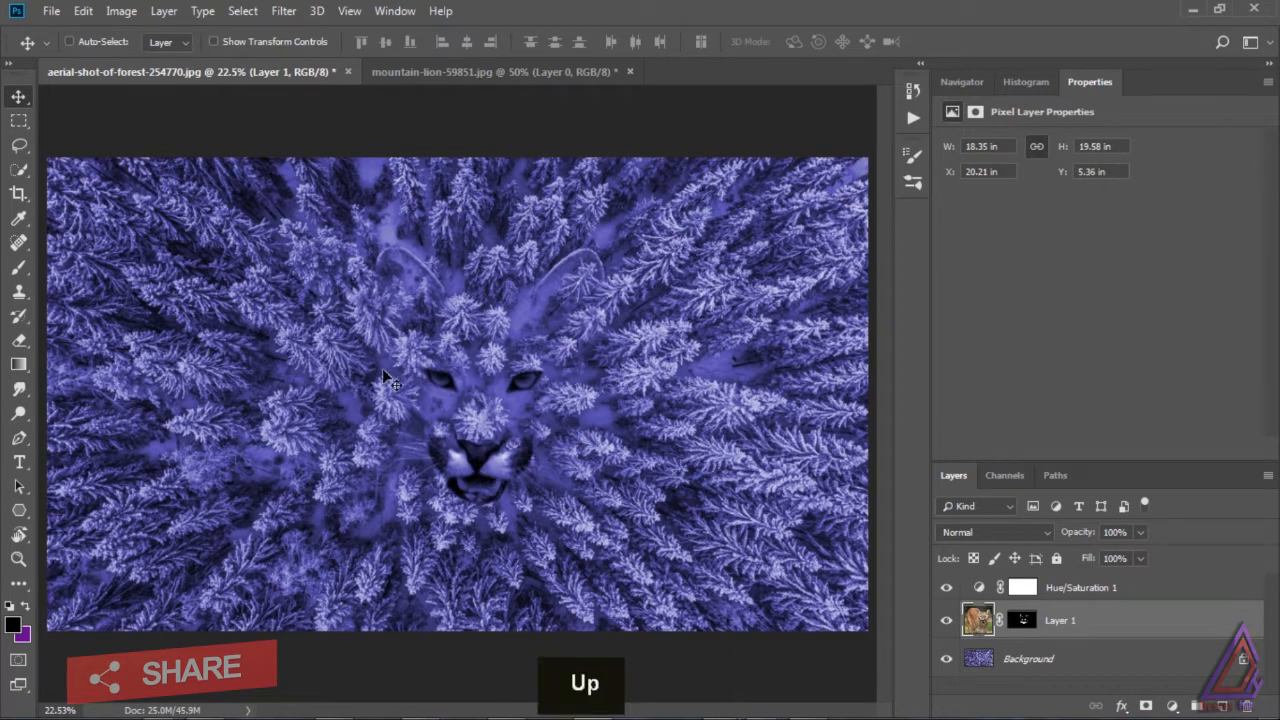
- Target Layer 1's mask and prepare a 70 px brush with white as foreground and black as background color
click(9, 605)
click(26, 605)
click(1022, 619)
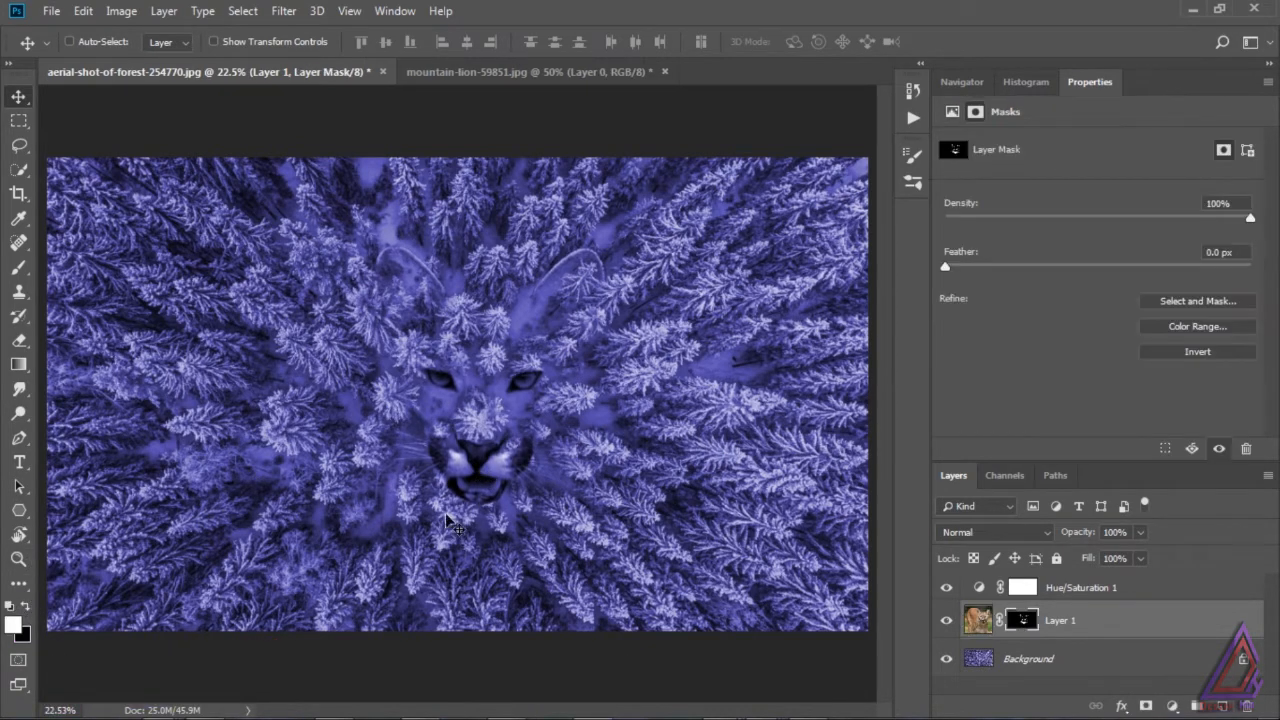
click(14, 269)
click(17, 270)
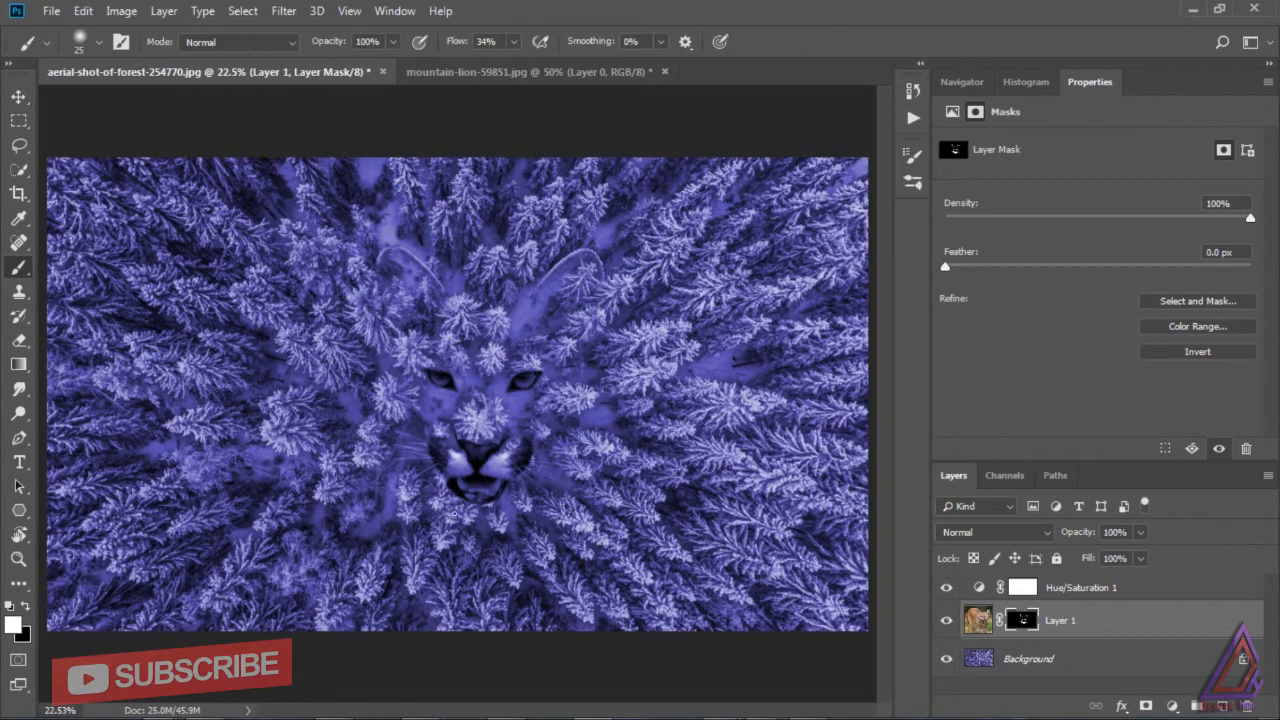
key(x)
key(bracketright)
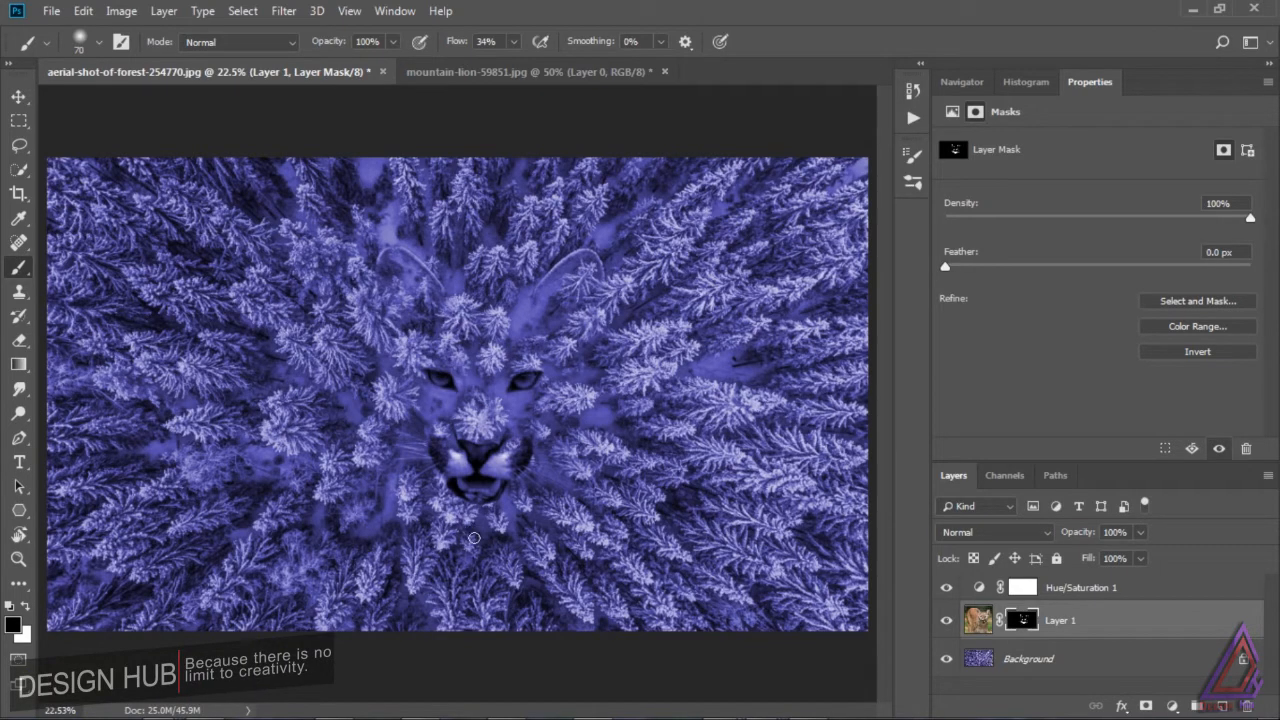
click(27, 605)
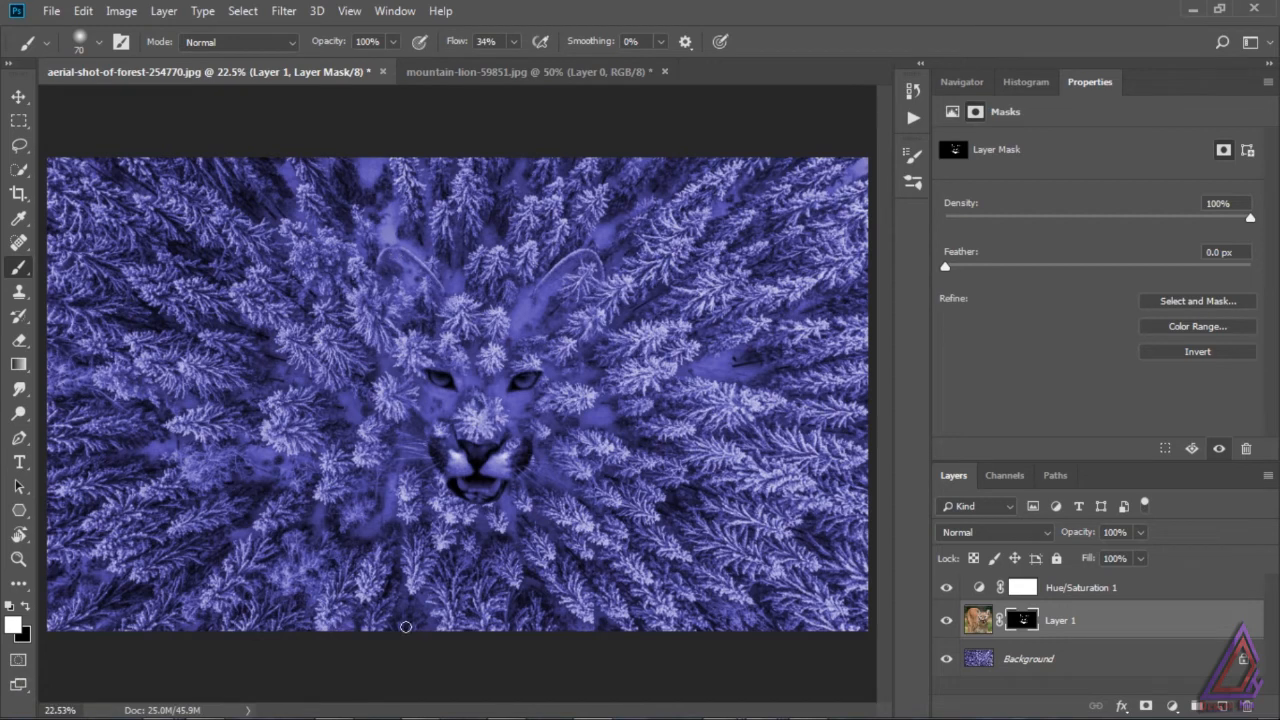
- Duplicate Layer 1 with its mask, set the copy's blend mode to Soft Light and compare the image without the copy
drag(982, 617, 1221, 705)
click(985, 532)
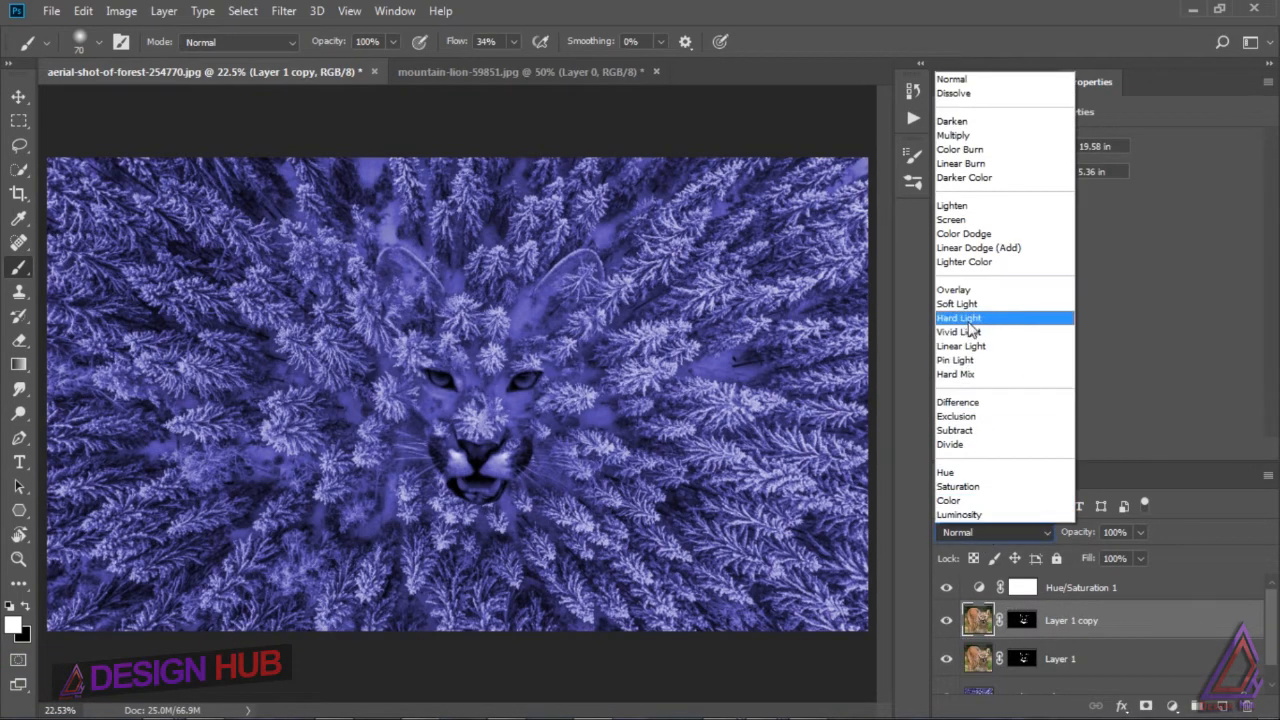
click(973, 327)
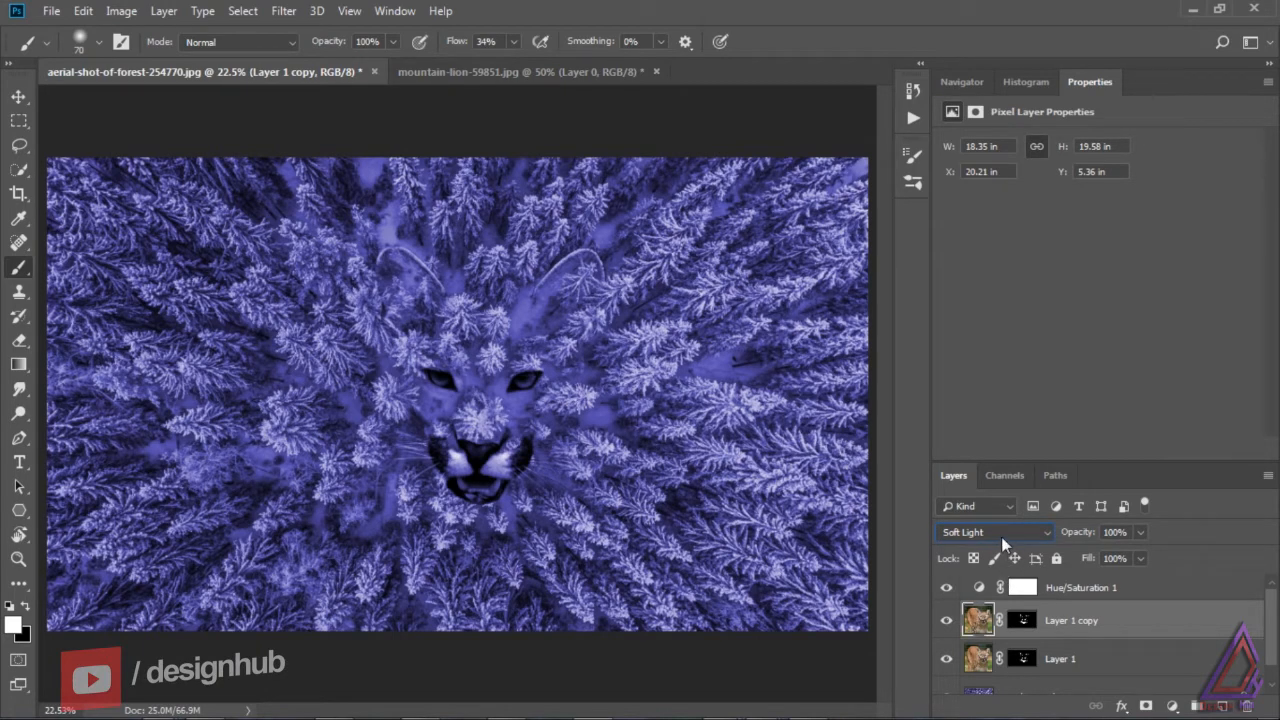
click(946, 620)
click(946, 620)
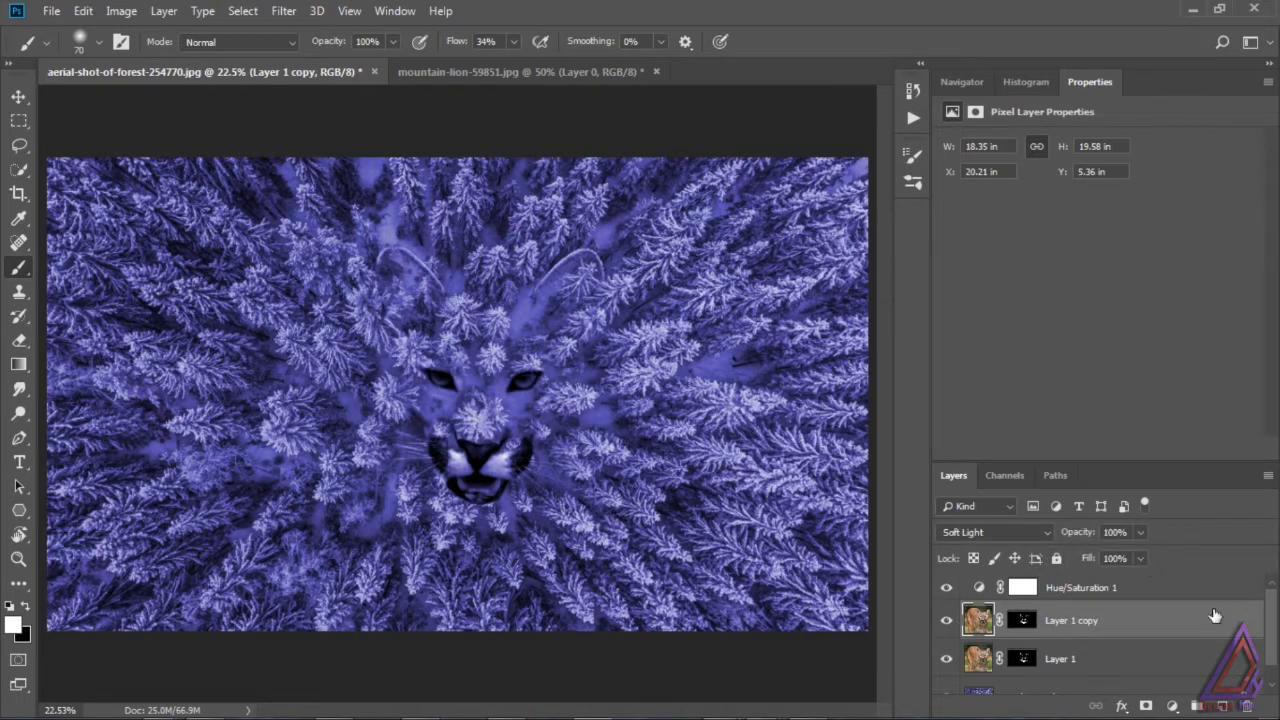
- Split Layer 1 copy's Blend If sliders for the underlying layer to 0/41 in the shadows and 214/255 in the highlights
double_click(1252, 627)
drag(839, 30, 1007, 38)
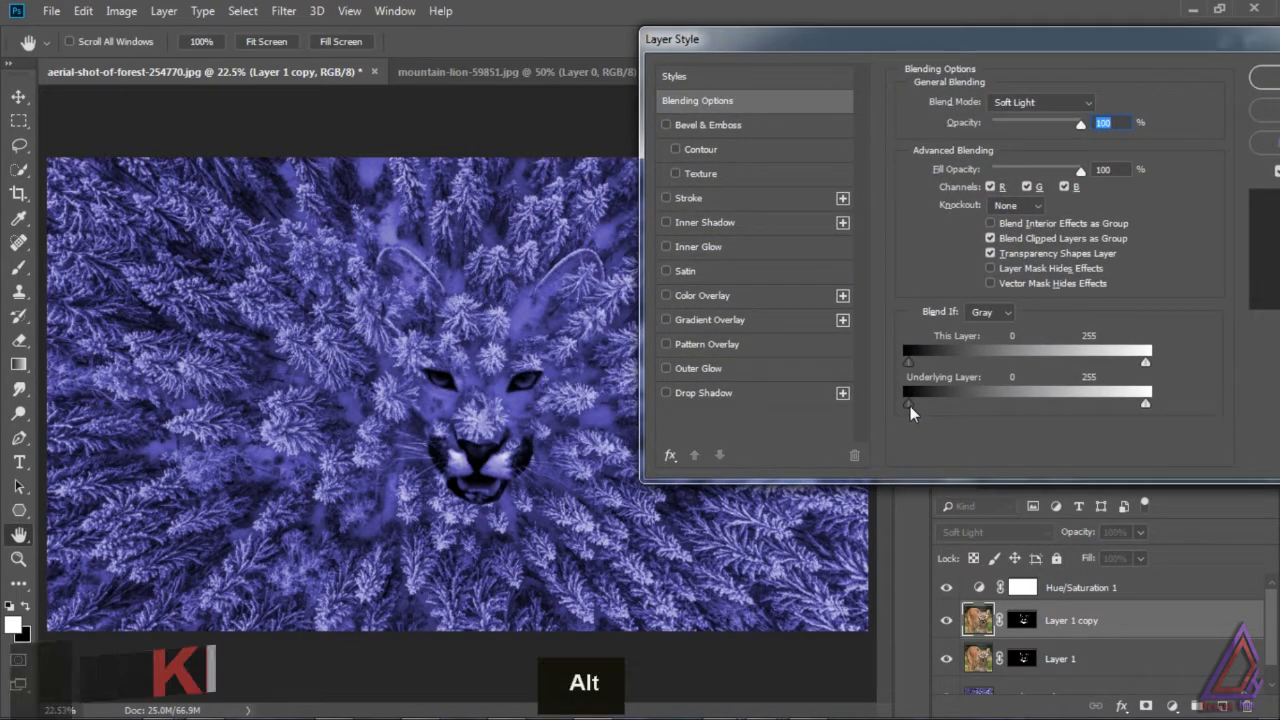
drag(910, 406, 951, 403)
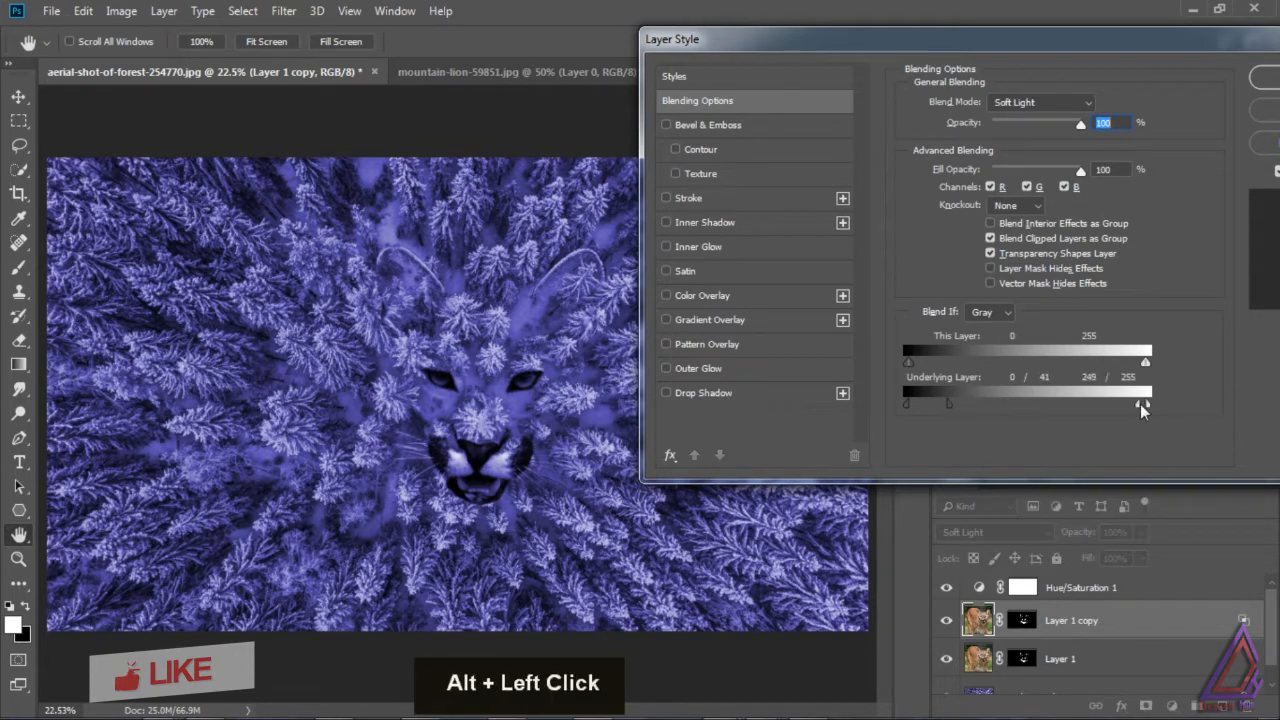
drag(1146, 404, 1109, 409)
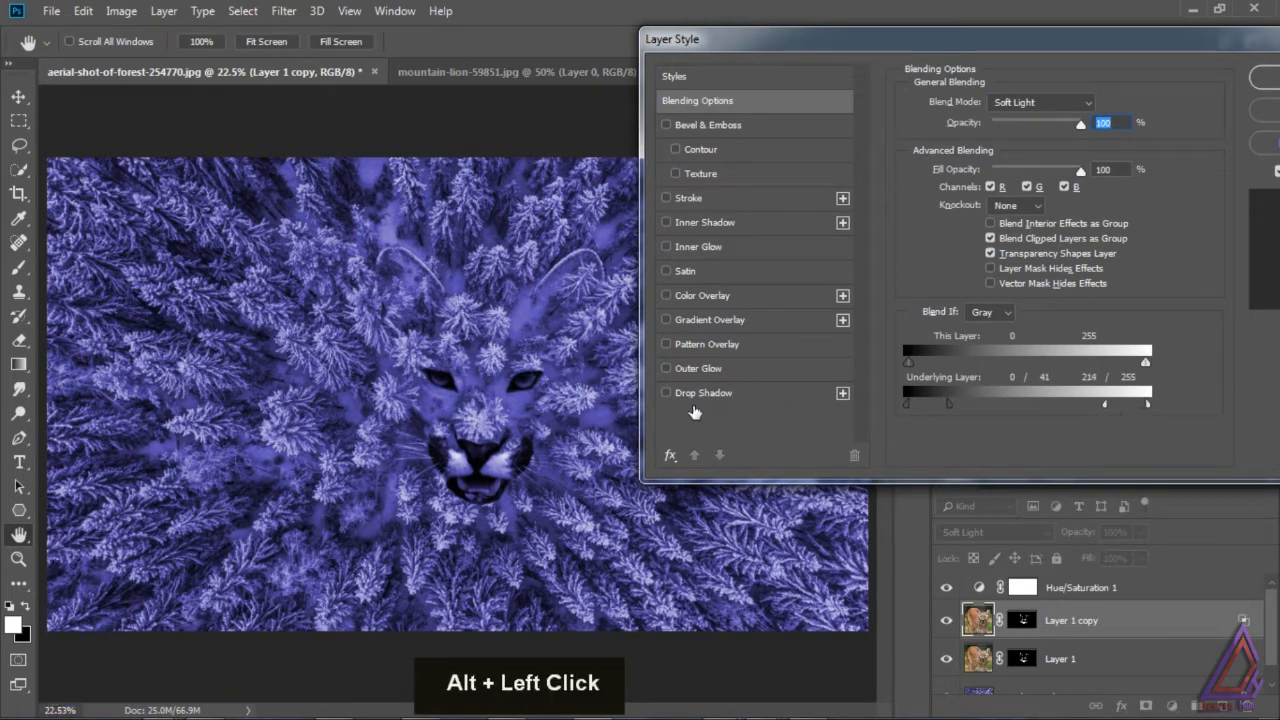
- Add a drop shadow to Layer 1 copy with 50% opacity, 37 px distance and 84 px size
click(666, 394)
click(692, 392)
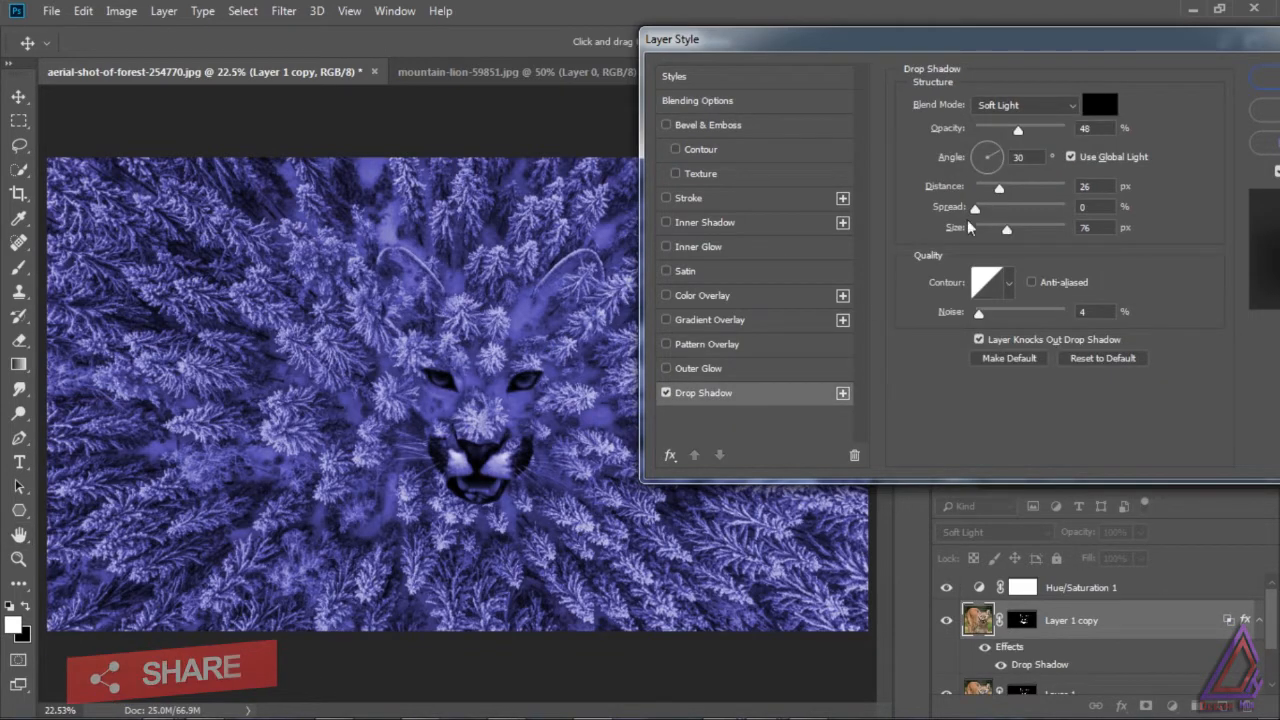
drag(1007, 230, 1010, 191)
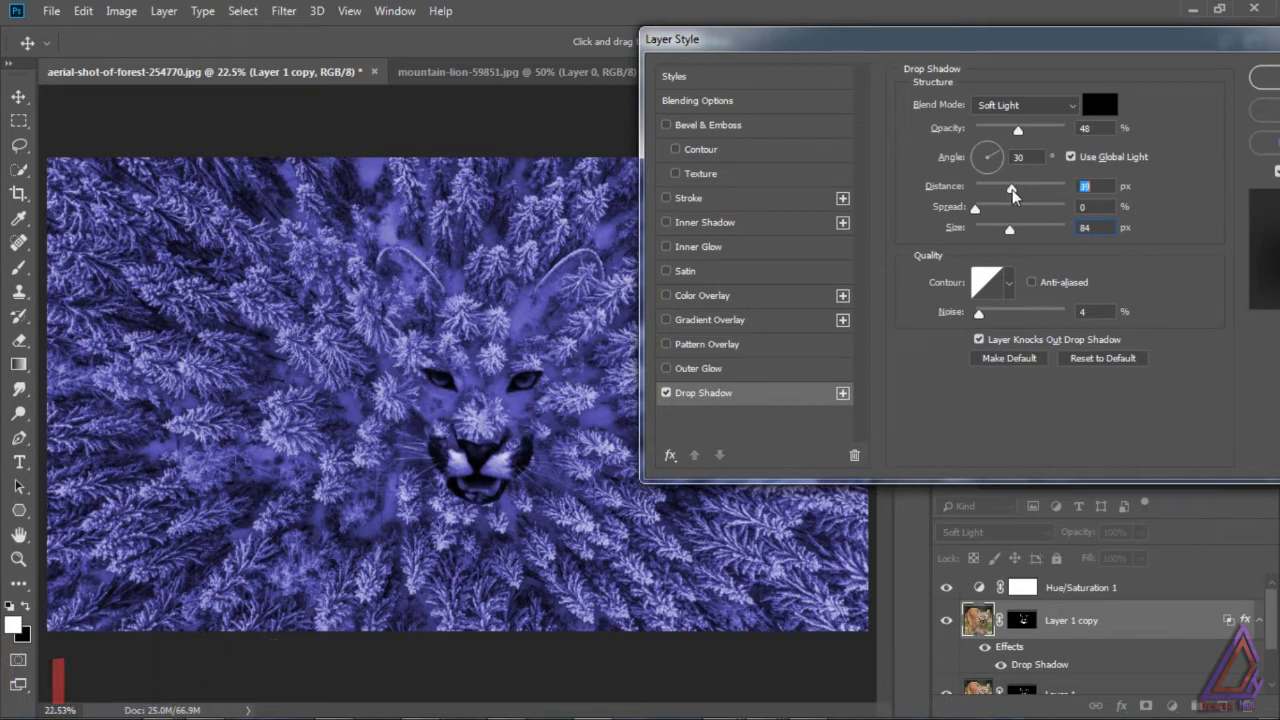
drag(1025, 140, 1020, 131)
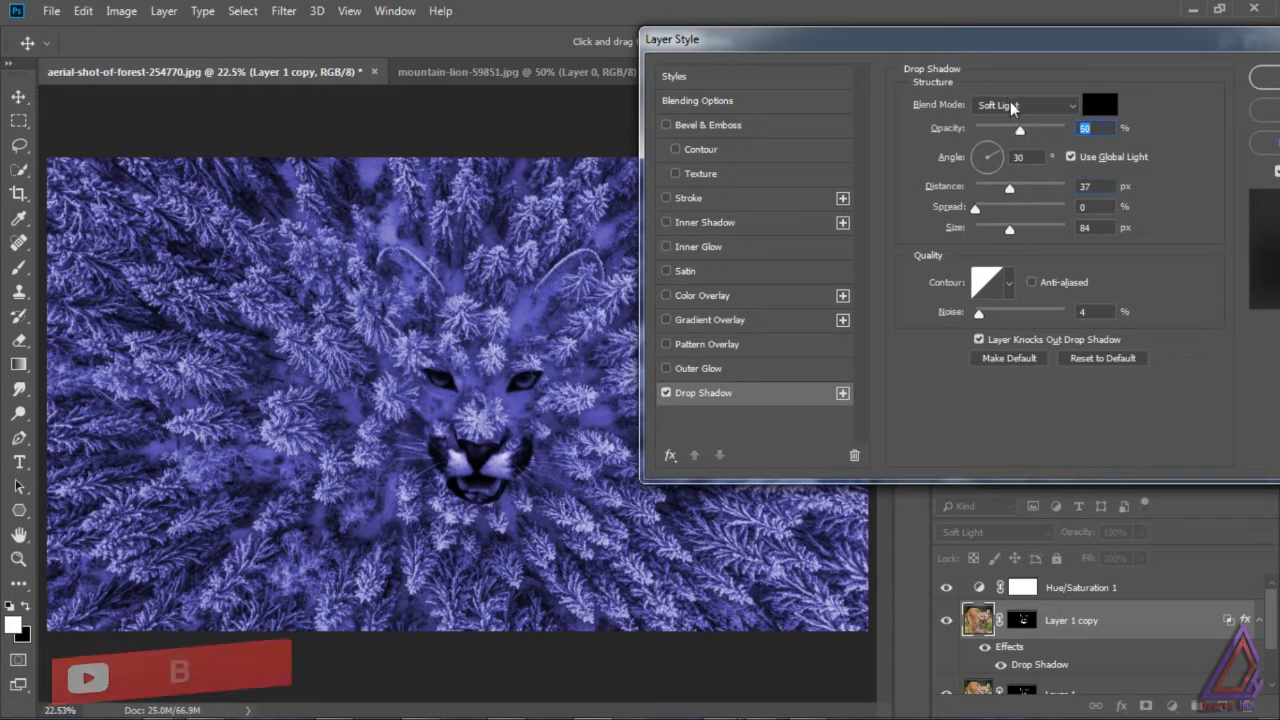
- Try Multiply, then set the drop shadow to Linear Burn with 41% opacity and a -11° angle
click(1016, 106)
click(1010, 184)
click(1017, 112)
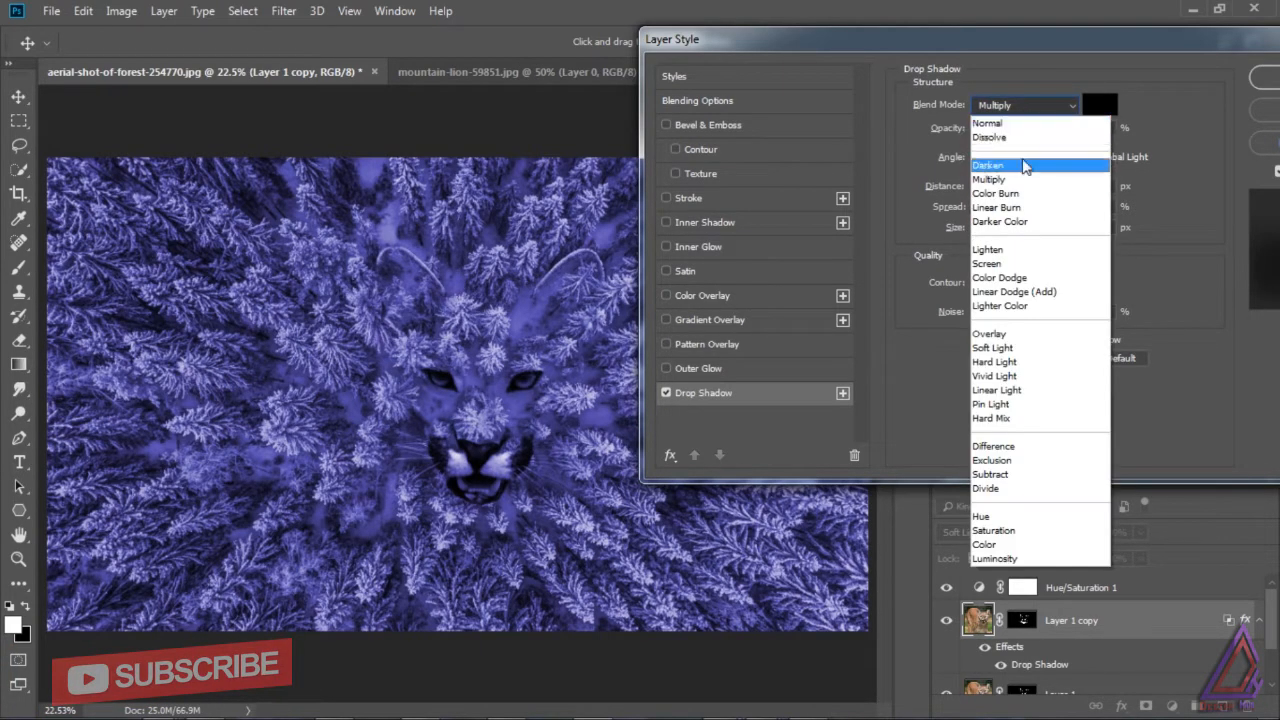
click(1015, 210)
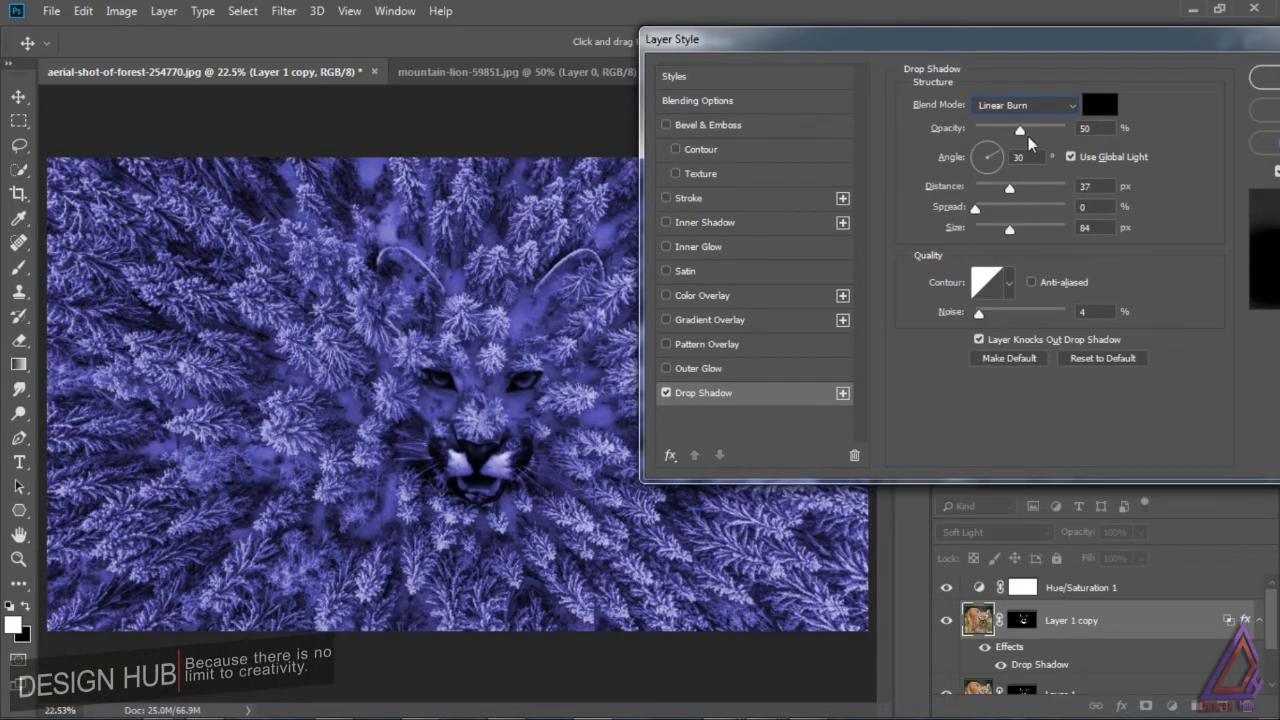
drag(1020, 130, 1007, 170)
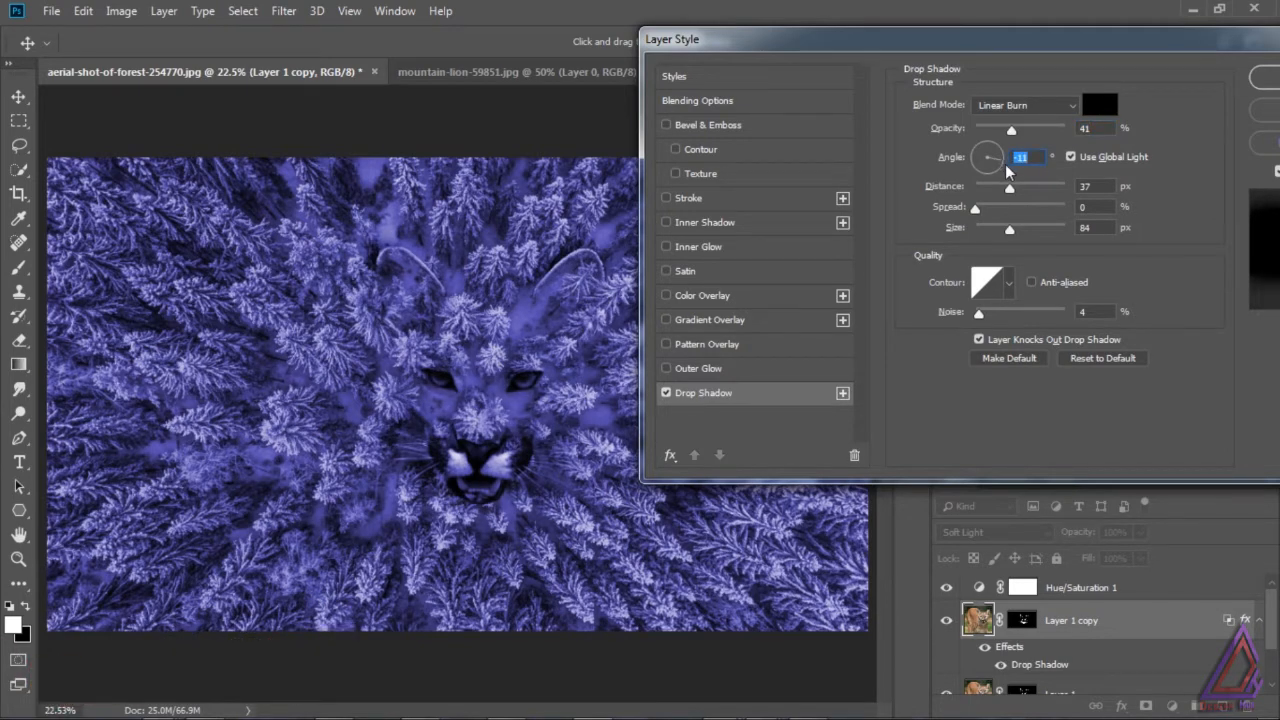
- Switch the drop shadow to Multiply at 92% opacity, with distance and size both reduced to 9 px
click(1030, 106)
click(1000, 180)
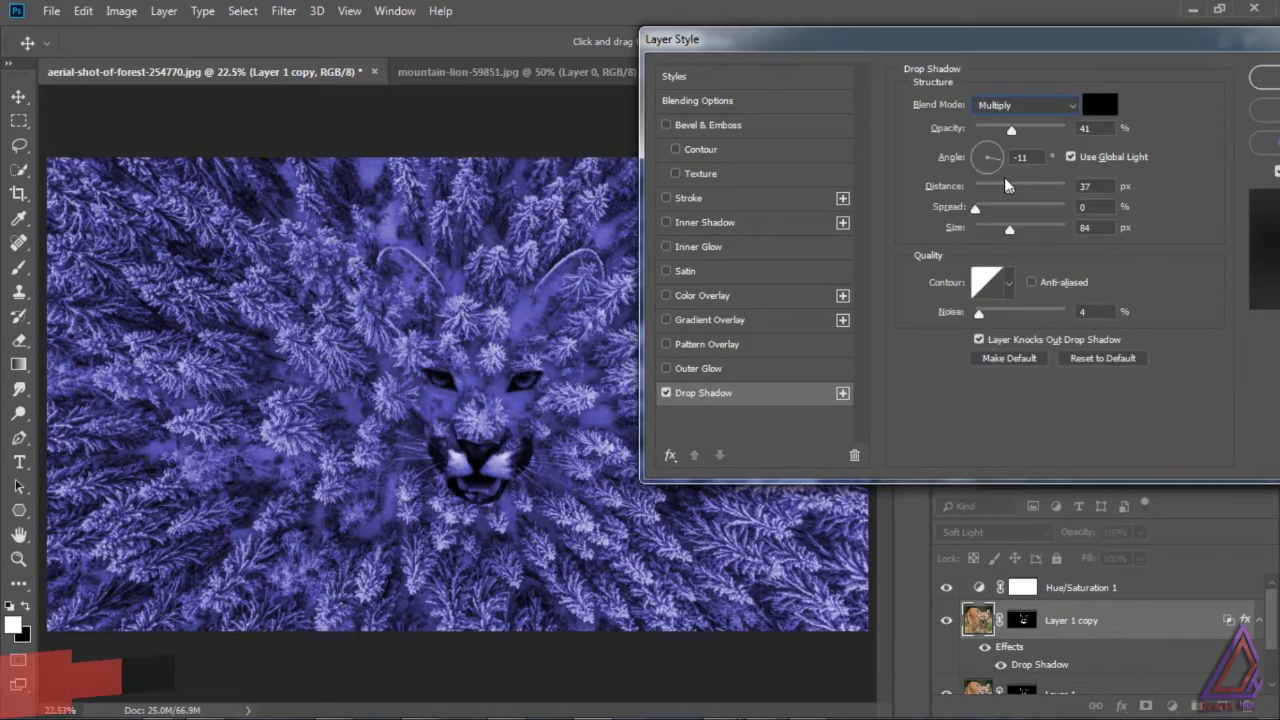
drag(1011, 131, 1057, 131)
drag(1009, 229, 984, 235)
drag(1009, 188, 984, 229)
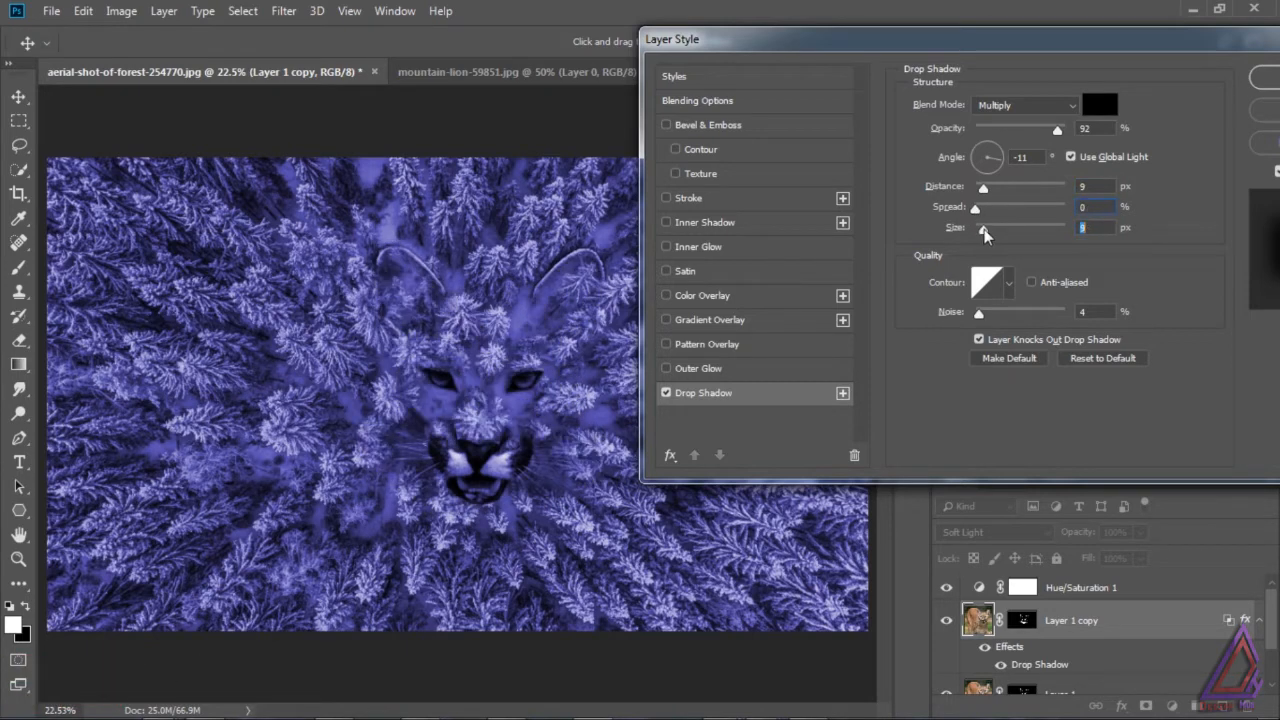
- Soften the drop shadow to 79% opacity with a 3 px distance and apply the layer style
mouse_move(1058, 131)
mouse_down()
mouse_move(1022, 137)
mouse_move(1046, 131)
mouse_up()
drag(984, 188, 985, 232)
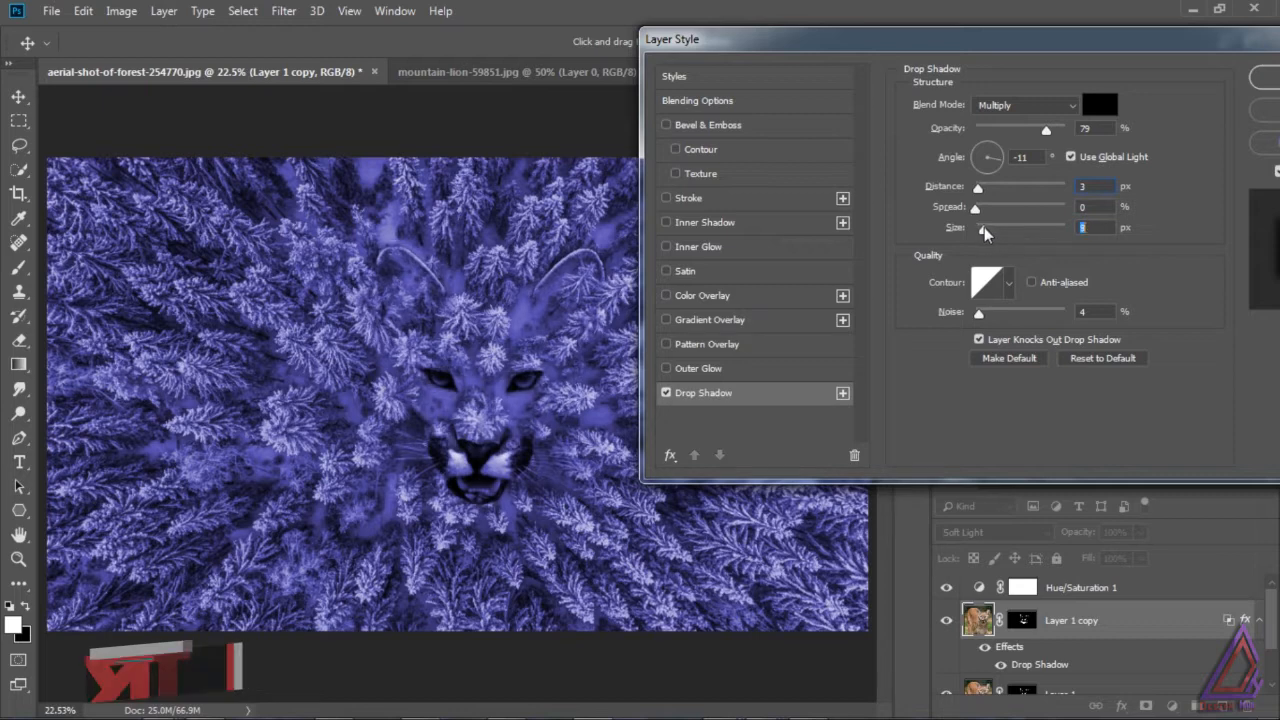
key(b)
click(1262, 79)
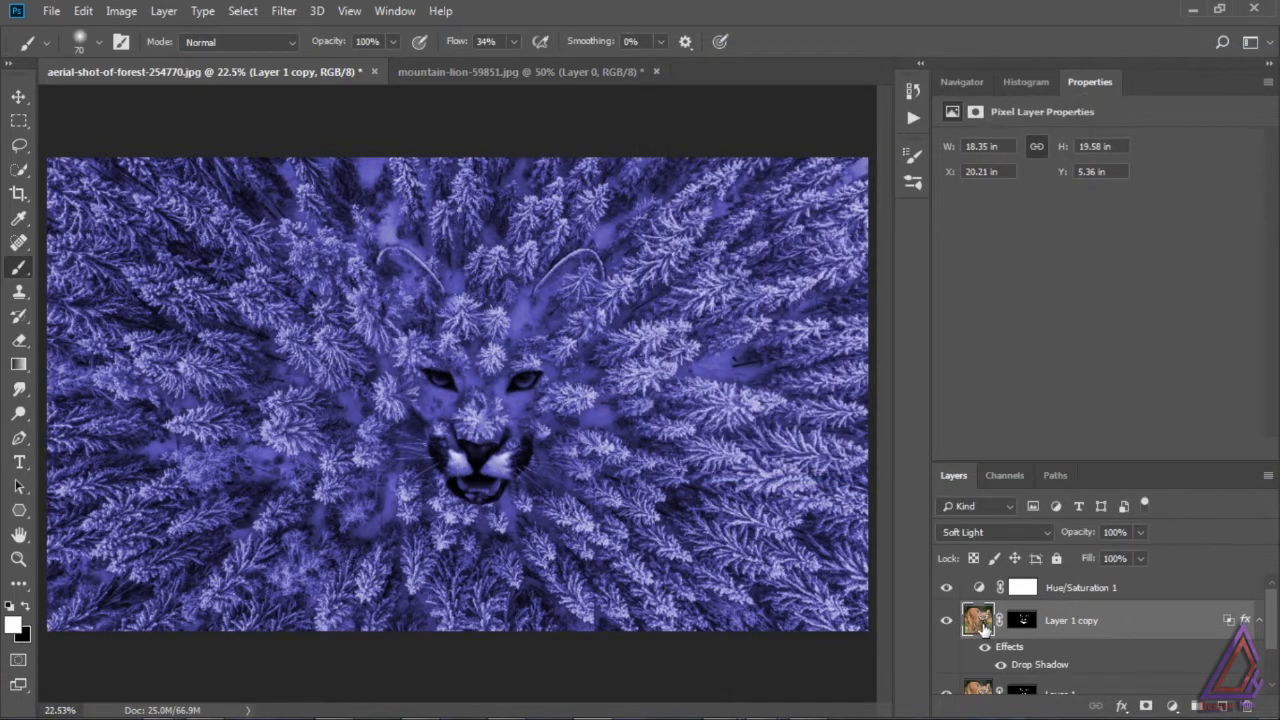
- Lower Layer 1 copy's fill to 61%
drag(1140, 558, 1101, 584)
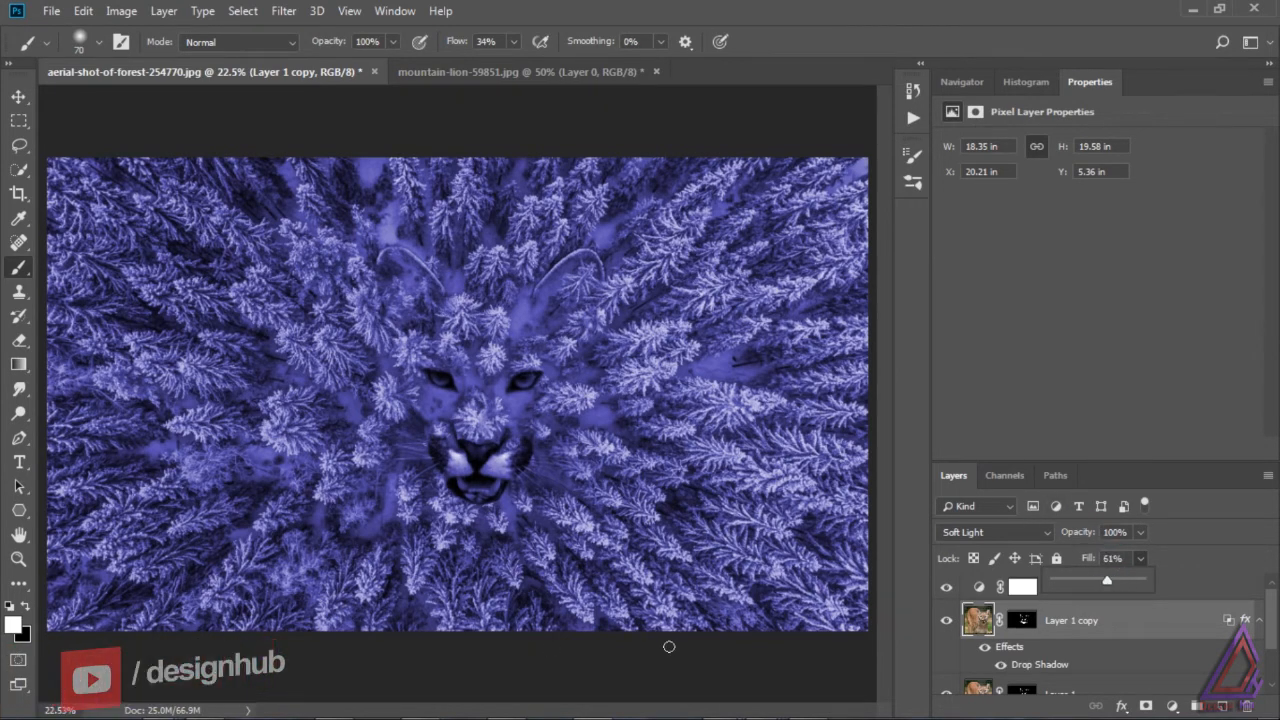
scroll(1234, 640, down, 3)
scroll(1234, 640, up, 3)
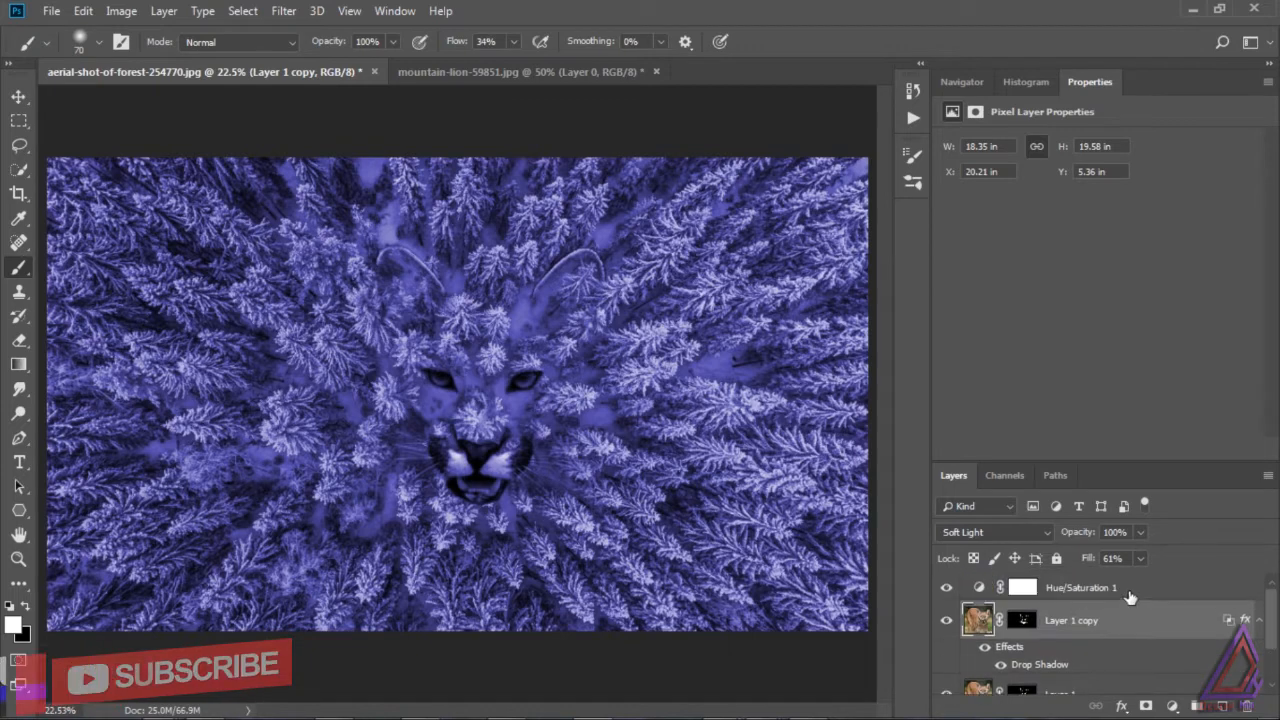
- Add a Levels adjustment clipped to Hue/Saturation 1 with its black output level set to 5
click(1131, 592)
click(1172, 706)
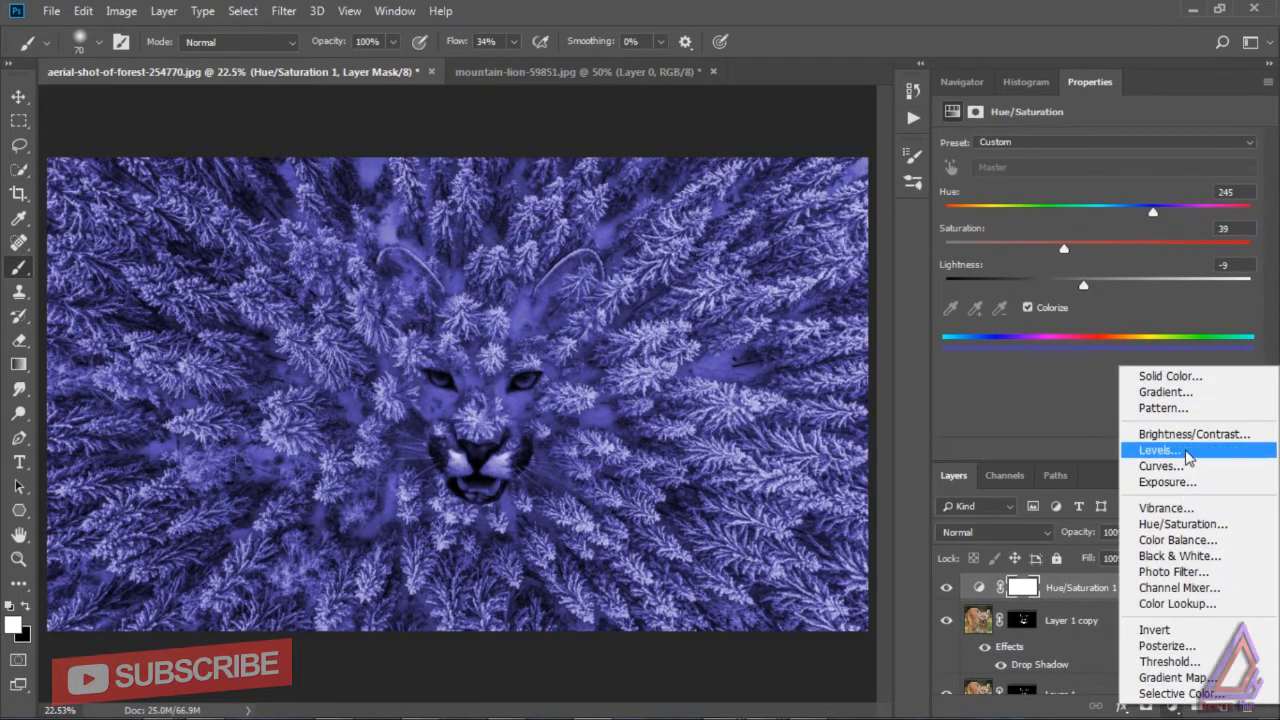
click(1186, 457)
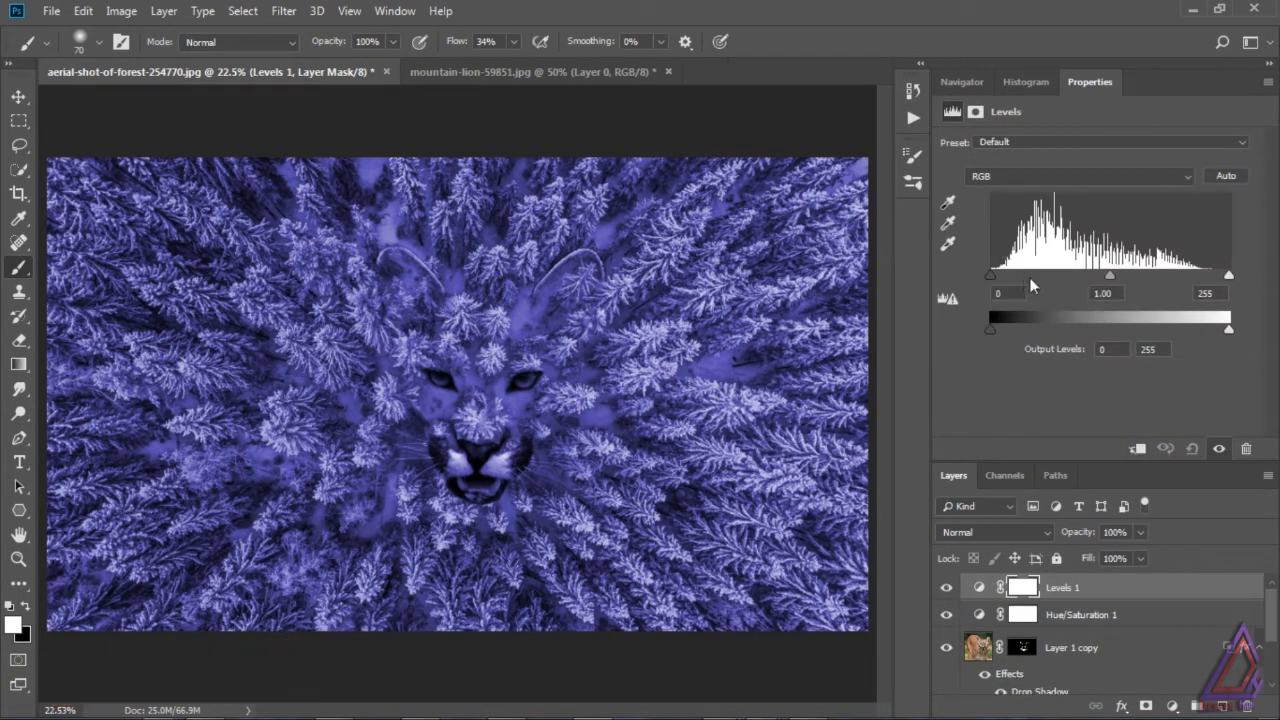
drag(989, 328, 996, 327)
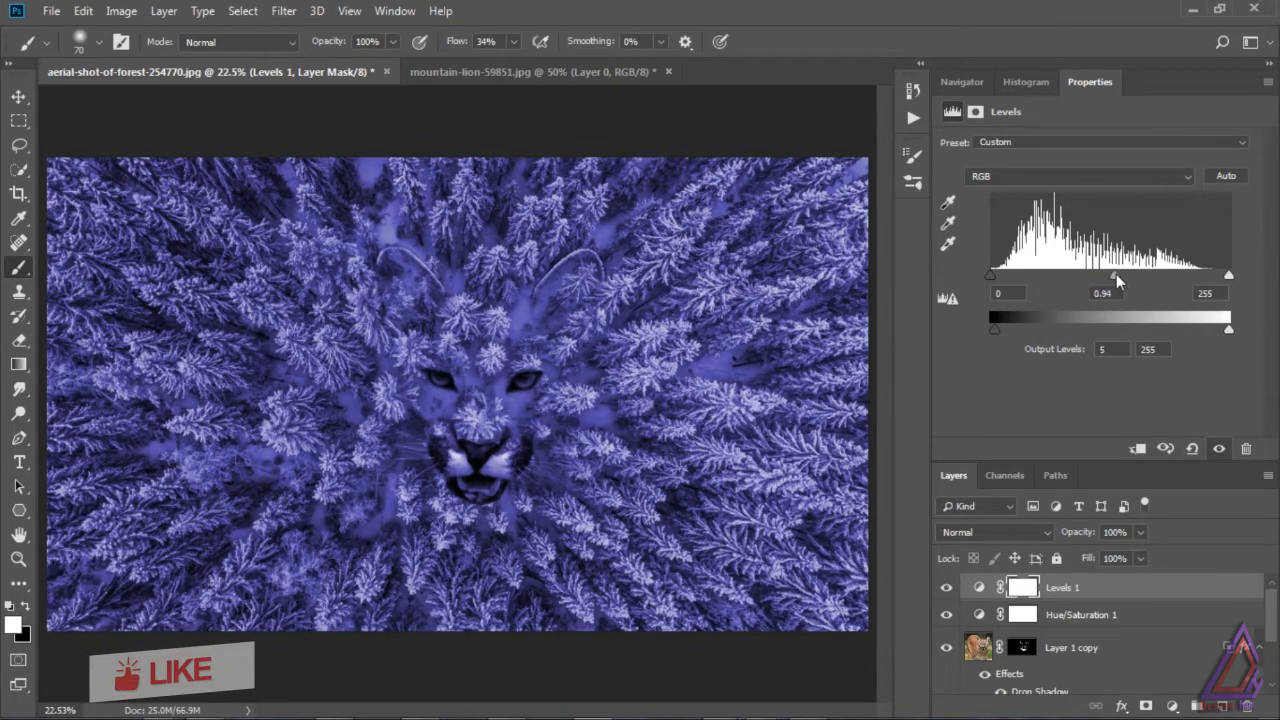
click(1137, 448)
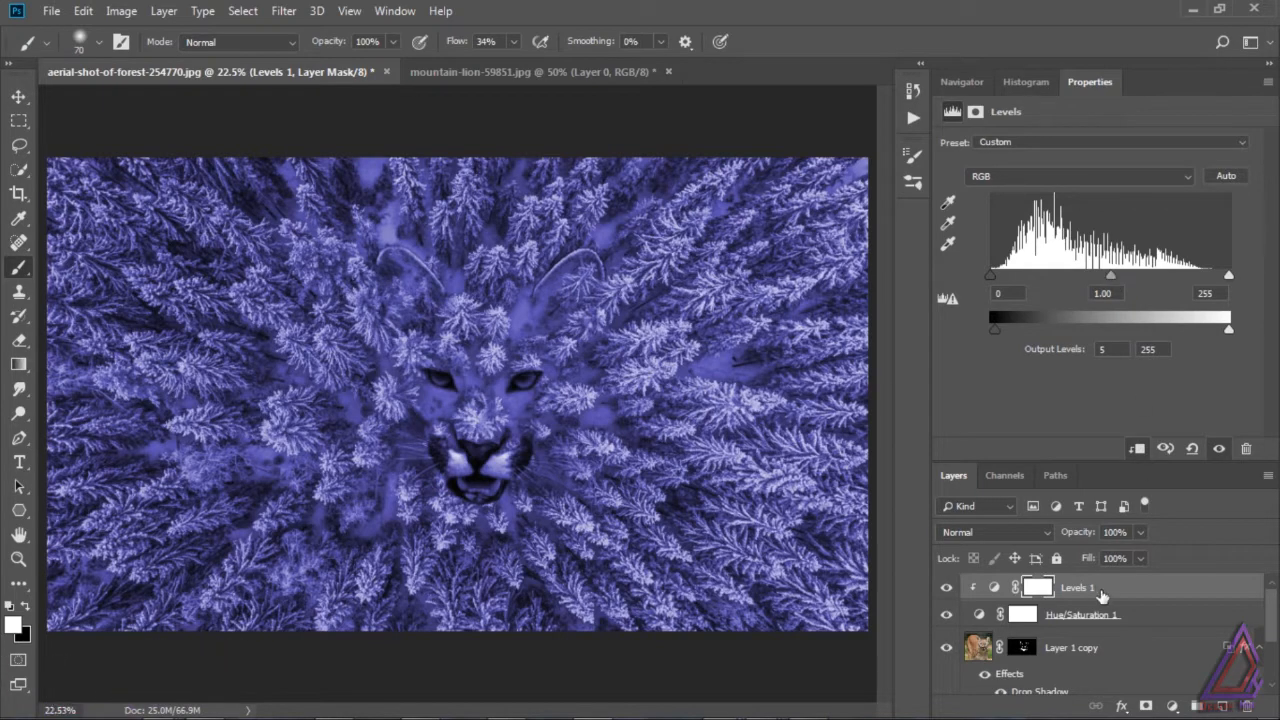
- Clip Levels 1 to Layer 1 copy beneath Hue/Saturation 1 and set its output levels to 21 and 236
drag(1100, 592, 1122, 617)
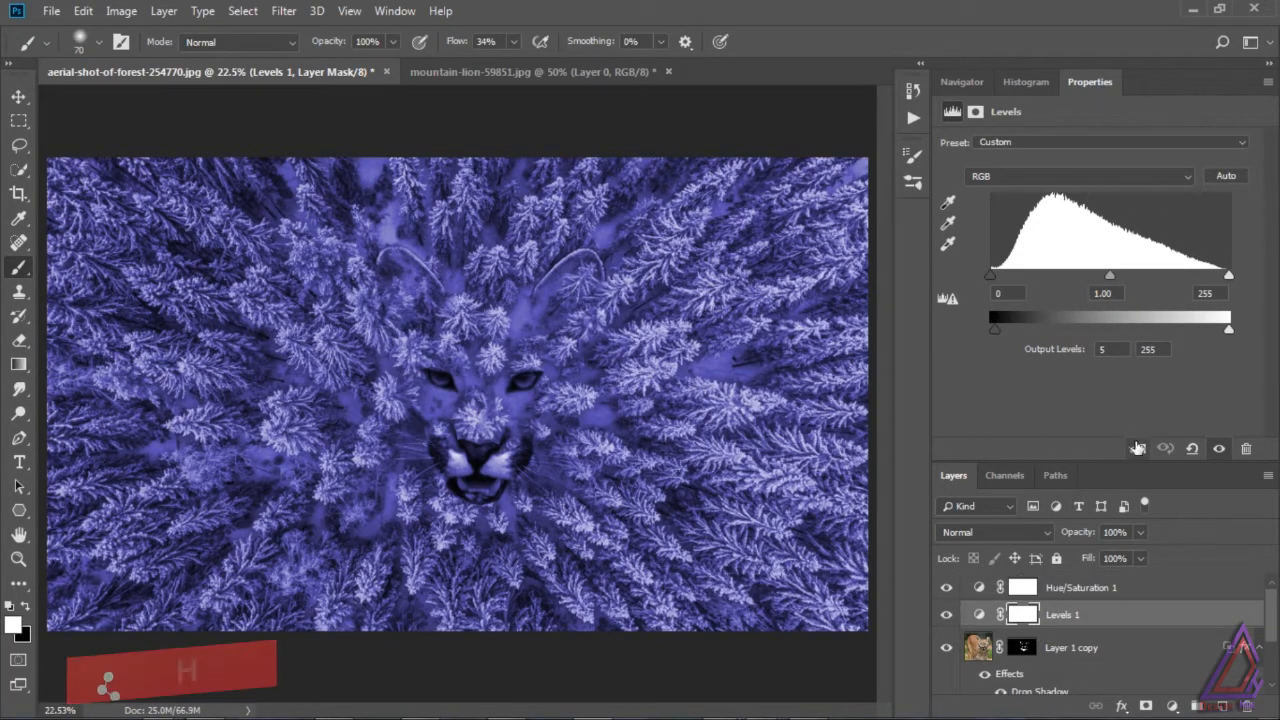
key(ctrl+alt+g)
mouse_move(1000, 328)
mouse_down()
mouse_move(1022, 328)
mouse_move(1010, 330)
mouse_up()
drag(1229, 330, 1217, 330)
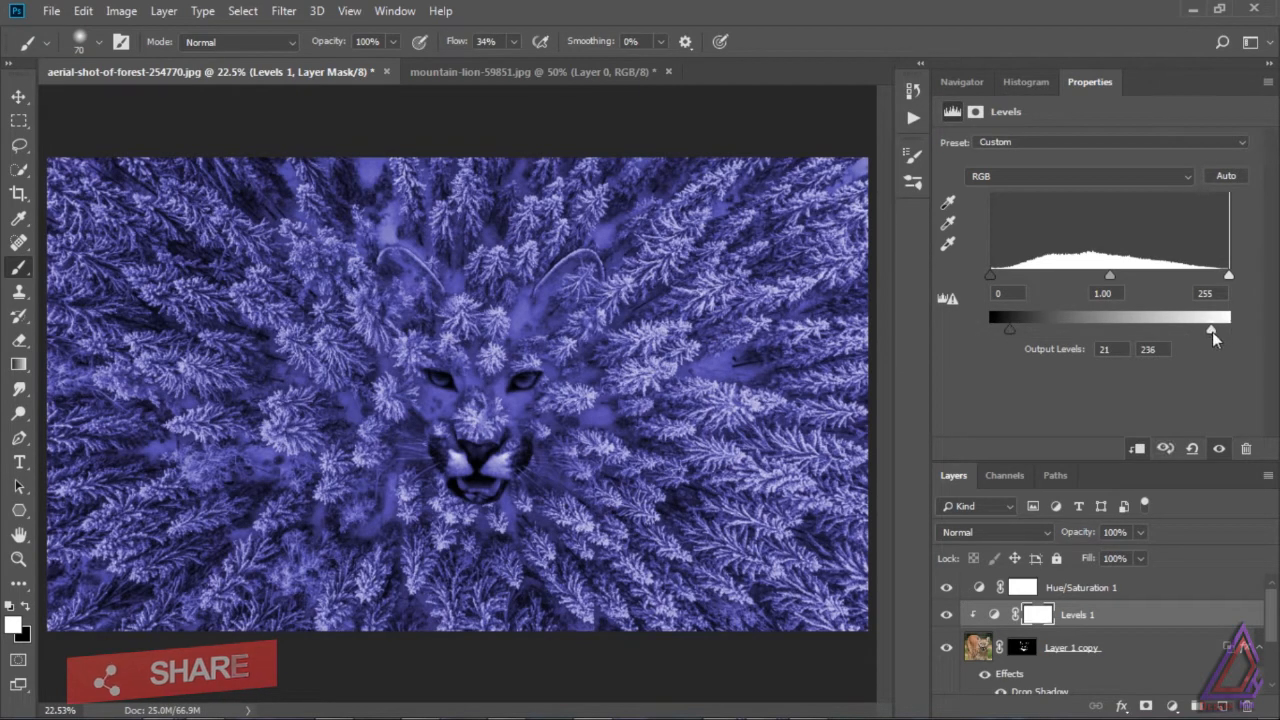
- Set the Levels 1 input levels to 23, 1.38 and 243 and its white output level to 243
drag(1110, 280, 1073, 283)
drag(991, 277, 1012, 282)
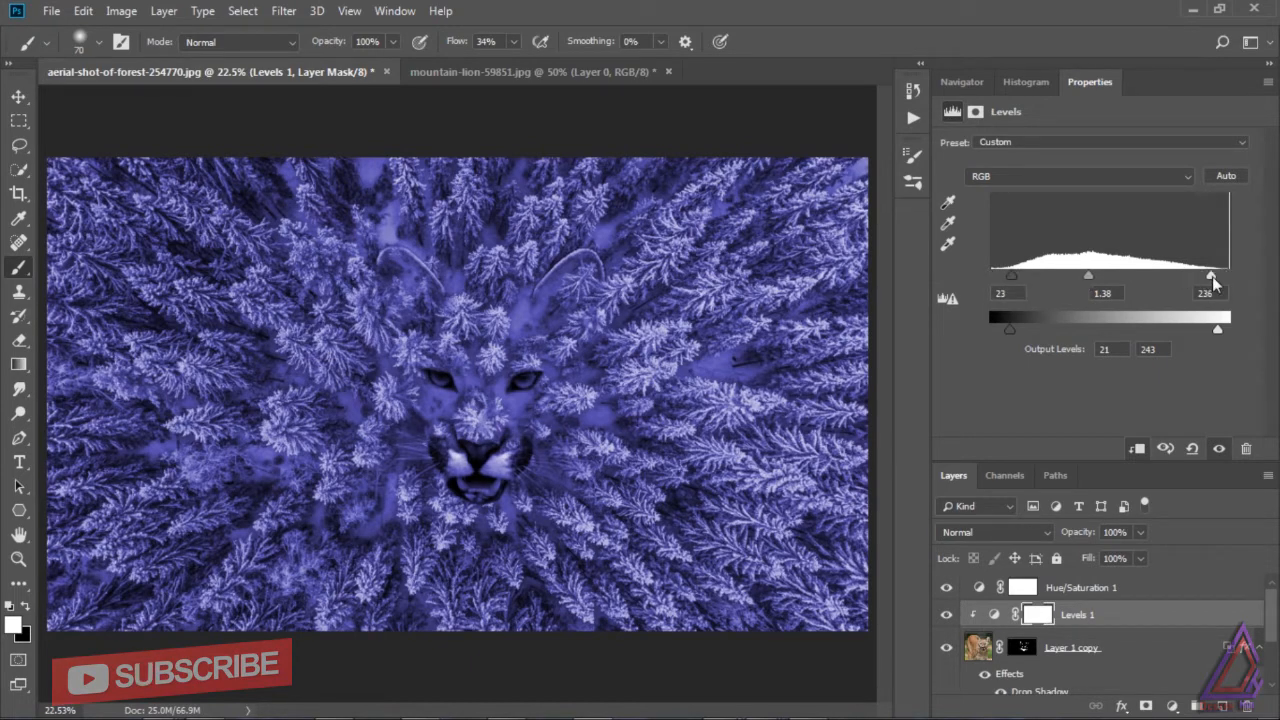
drag(1213, 282, 1220, 282)
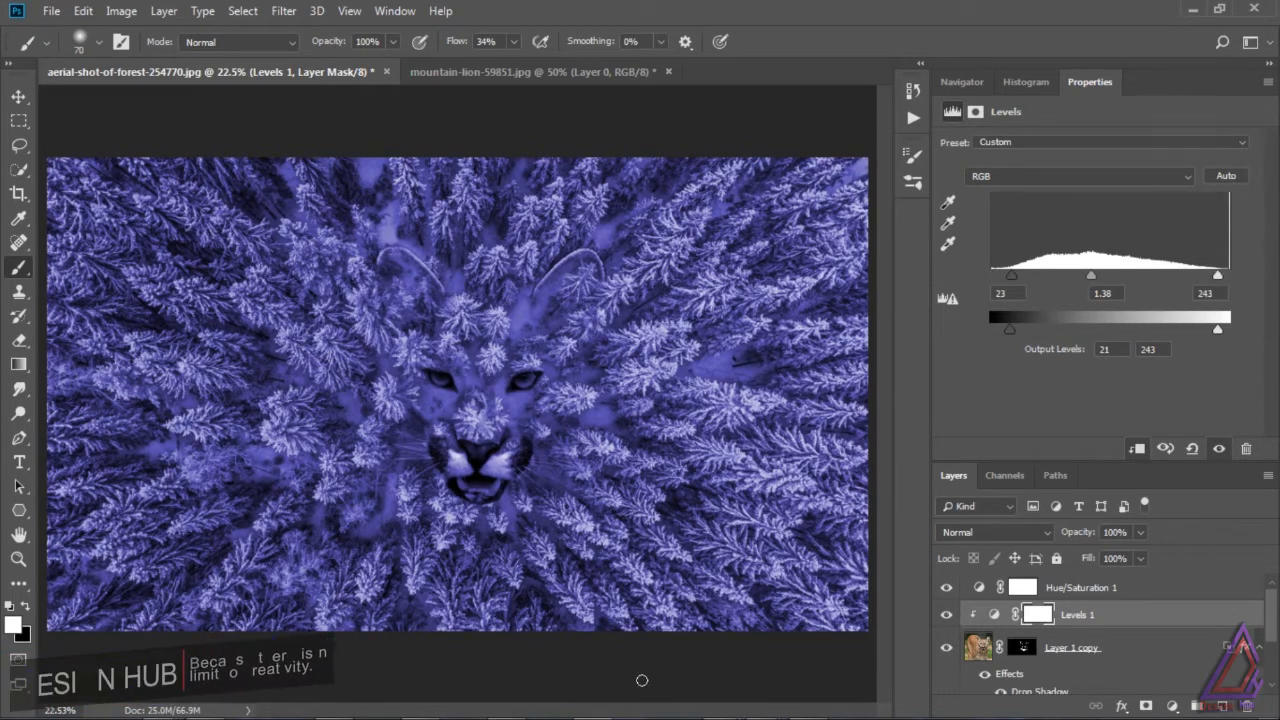
- Compare the image with and without Levels 1 and Layer 1 copy by toggling each layer's visibility
key(v)
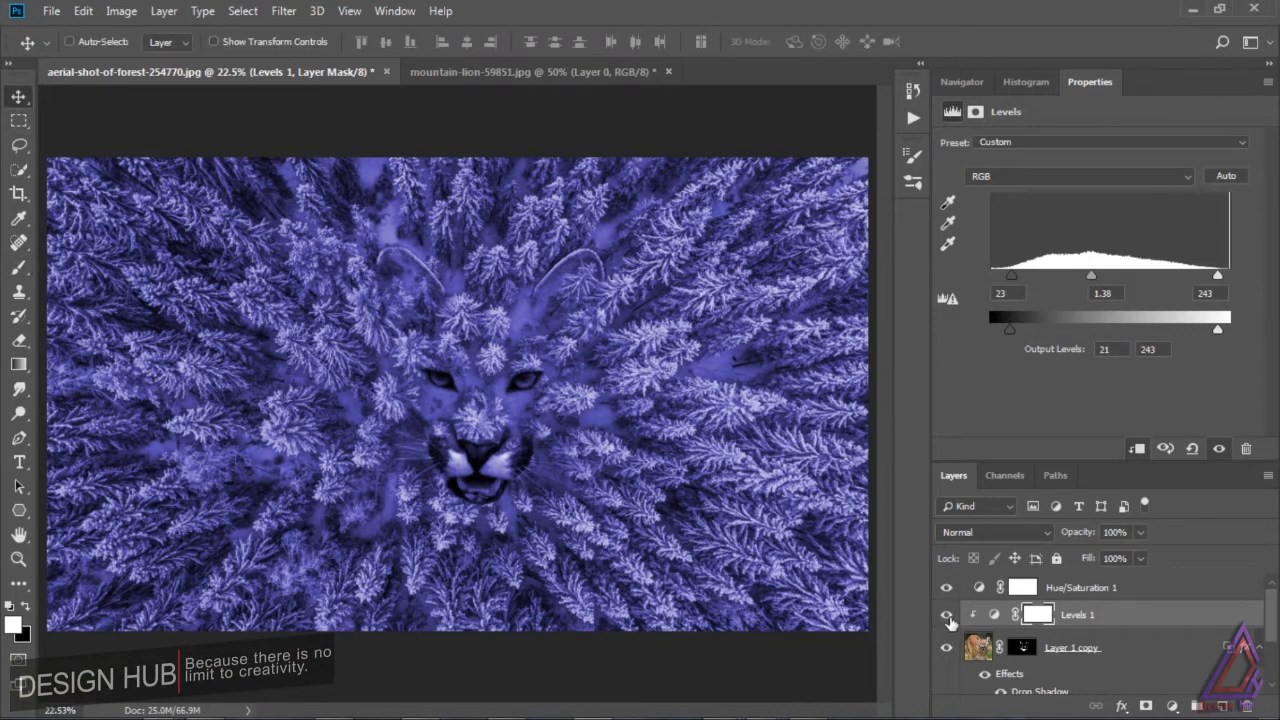
click(947, 616)
click(947, 616)
click(947, 616)
click(947, 616)
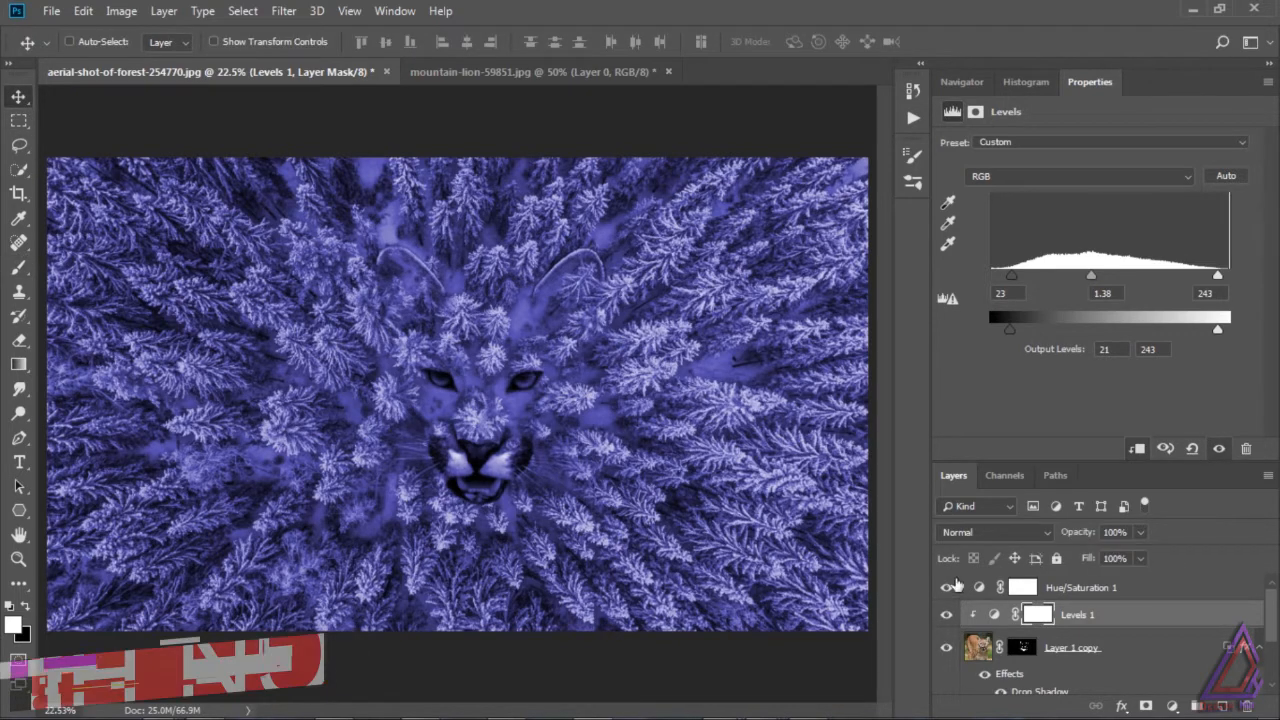
click(948, 649)
click(948, 649)
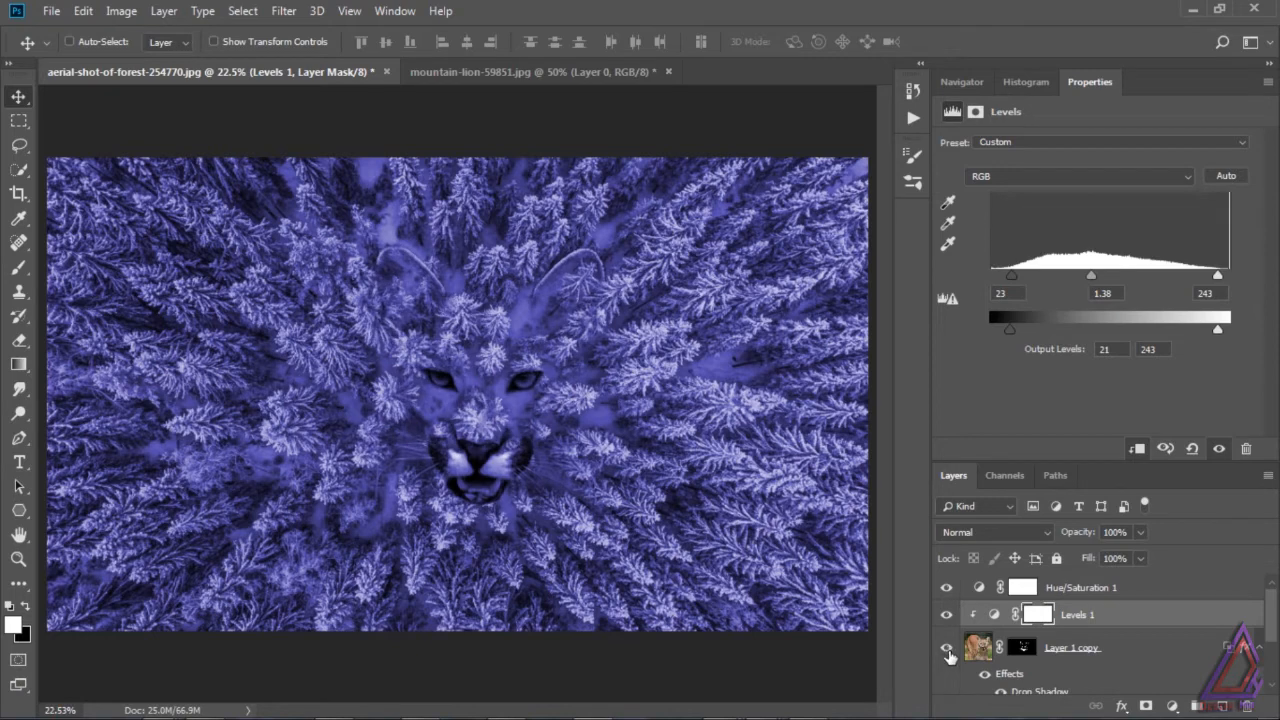
- Try the Soft Light and Hard Light blend modes on Levels 1 and settle on Lighten
click(993, 618)
click(995, 532)
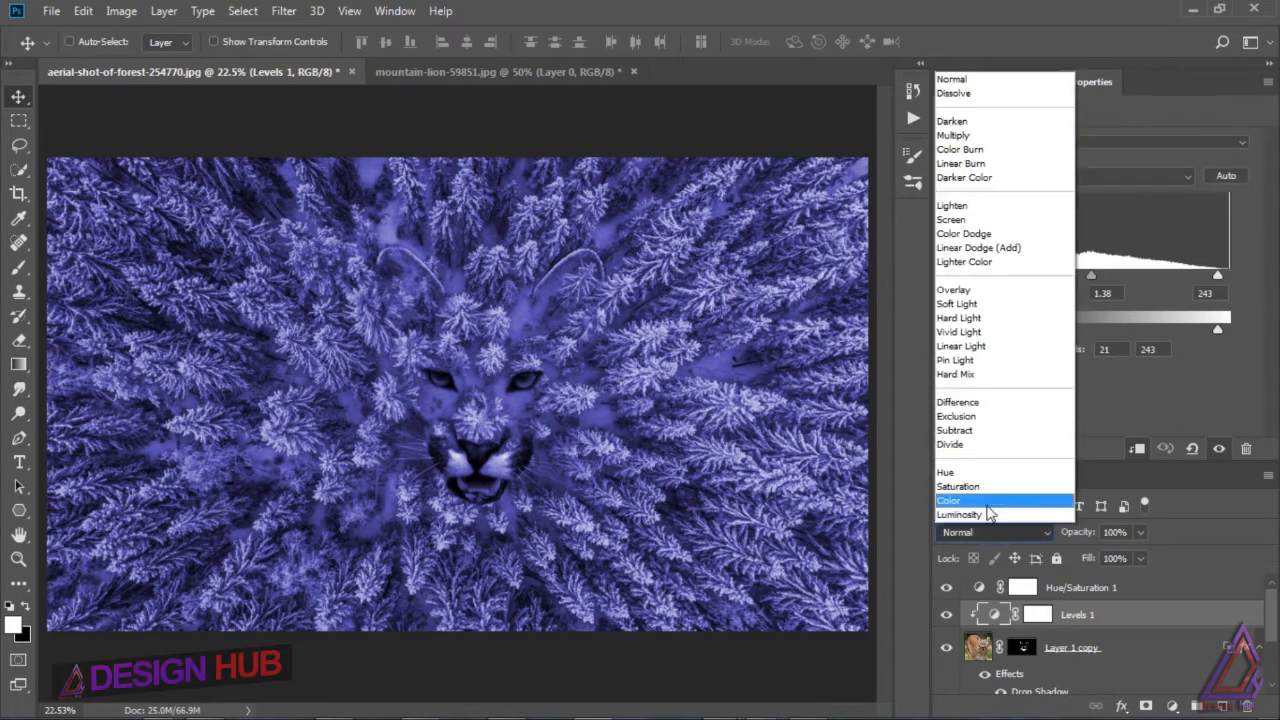
click(975, 303)
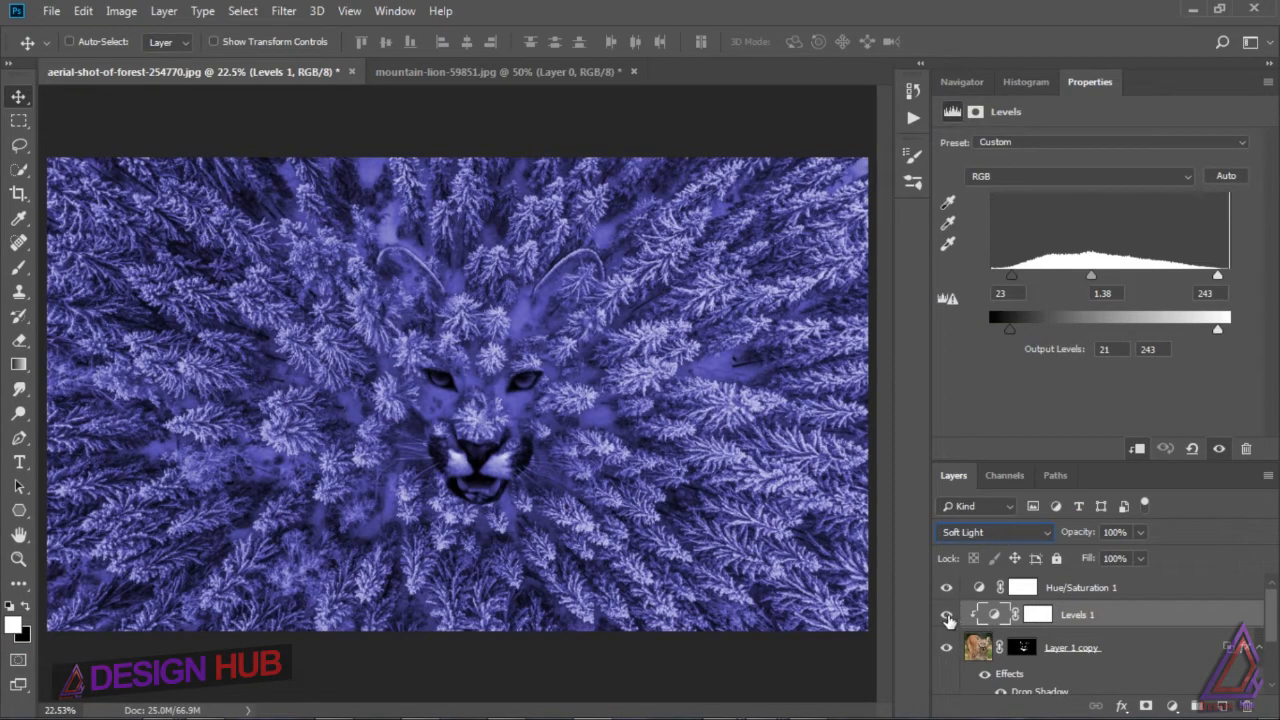
click(995, 532)
click(978, 318)
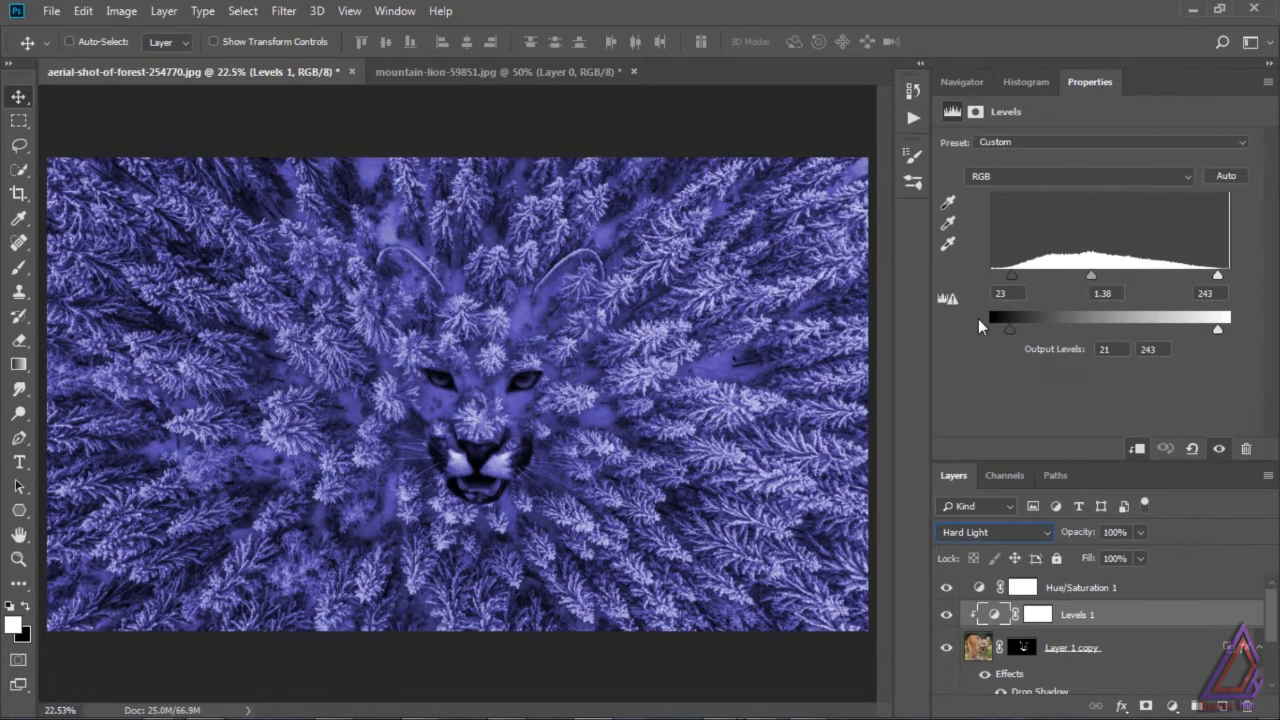
click(990, 532)
click(979, 205)
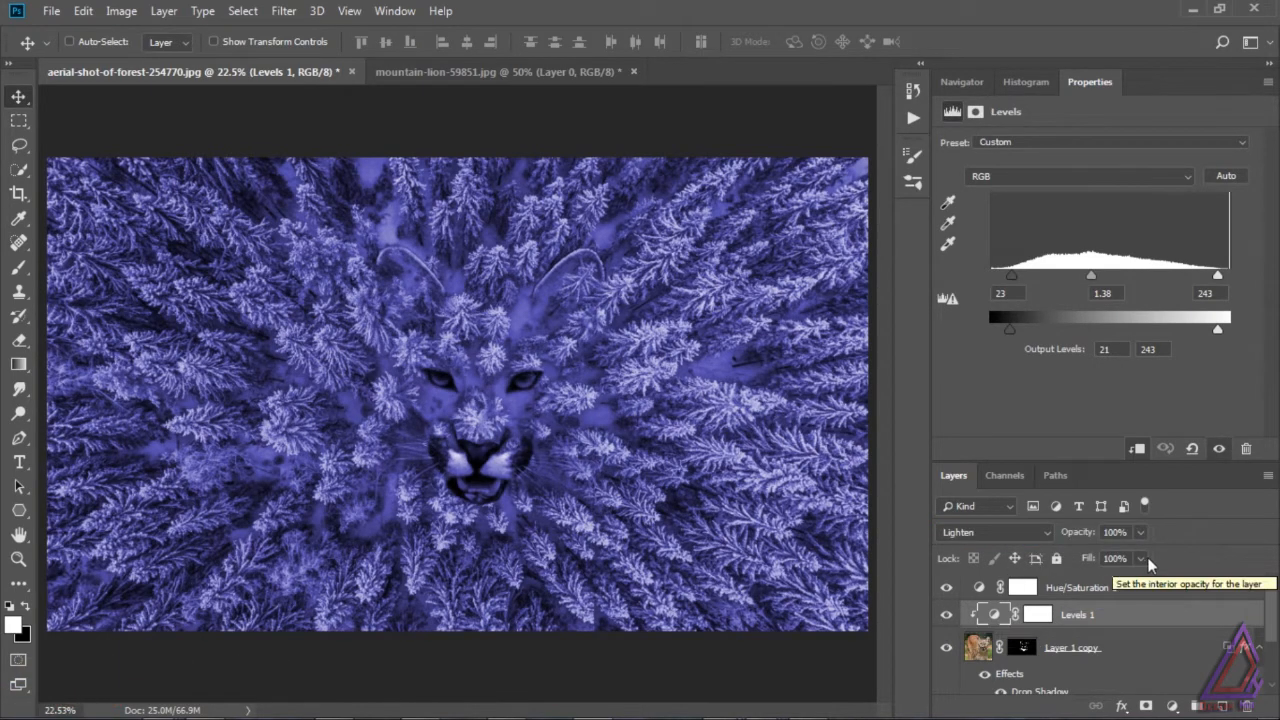
- With Hue/Saturation 1 selected, crop the canvas to a 7:5 landscape frame at full image height, shifting the image to centre the lion's face
click(1156, 592)
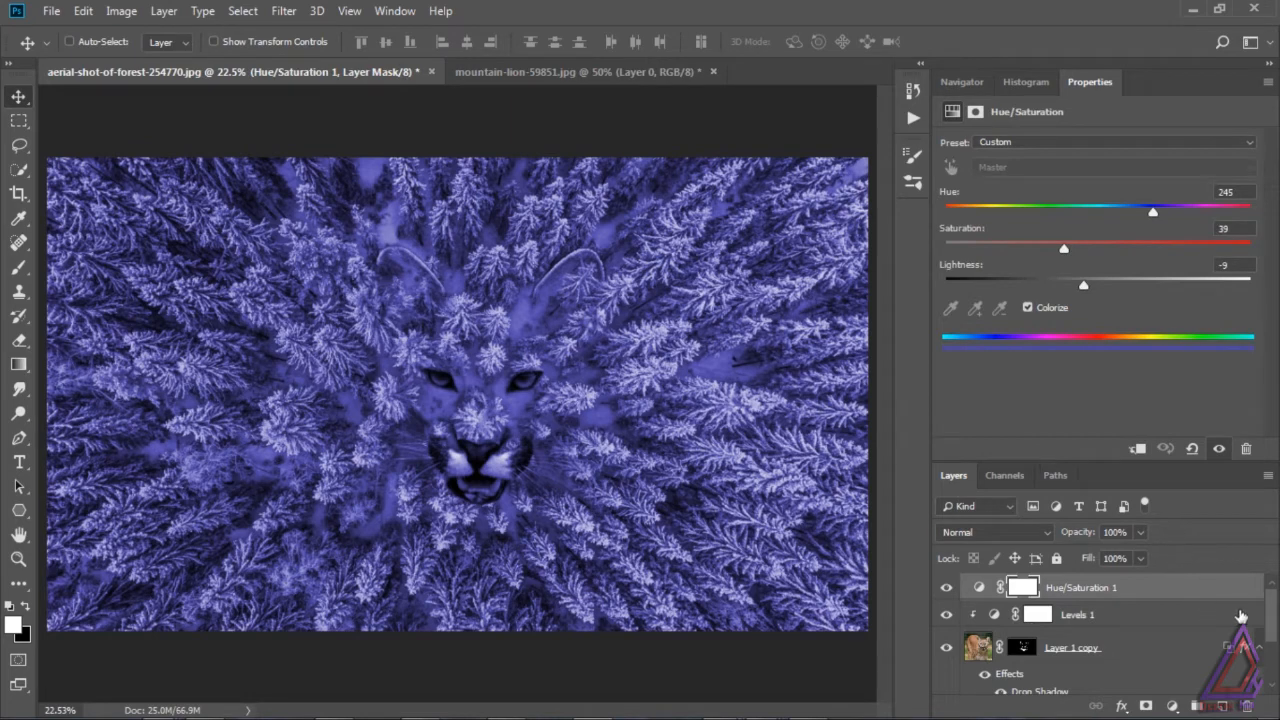
click(18, 195)
click(110, 42)
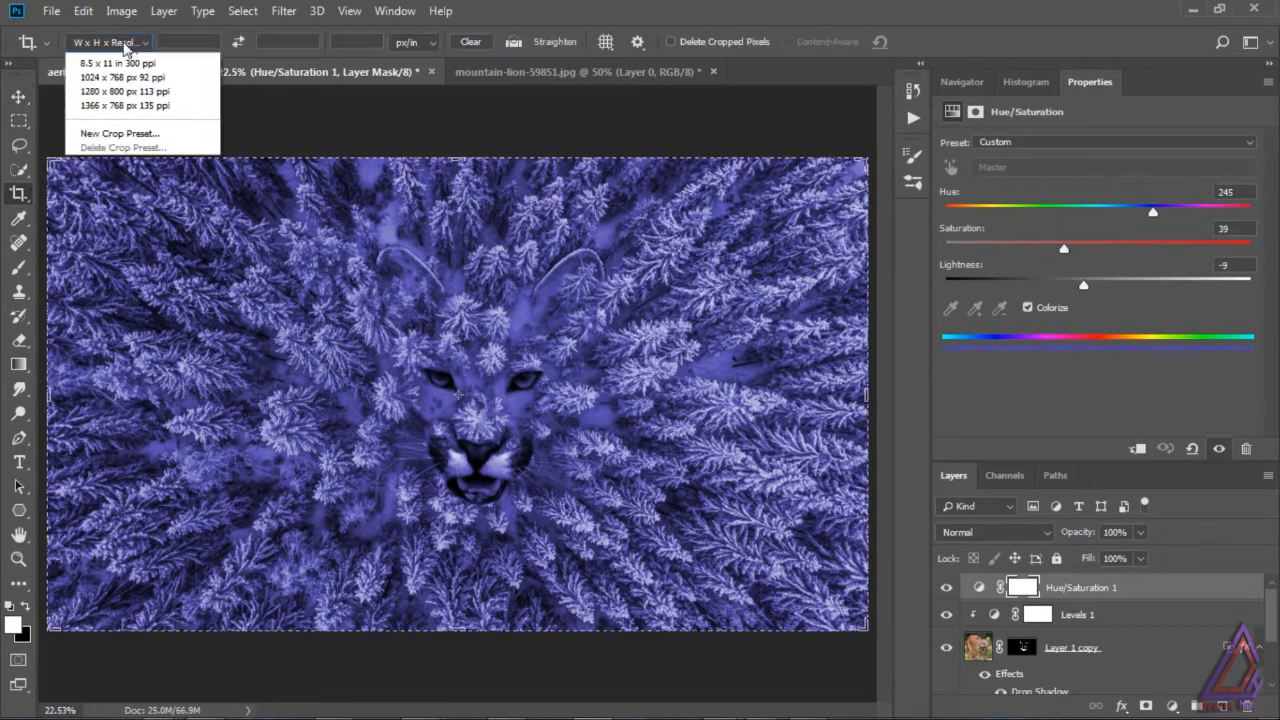
click(92, 144)
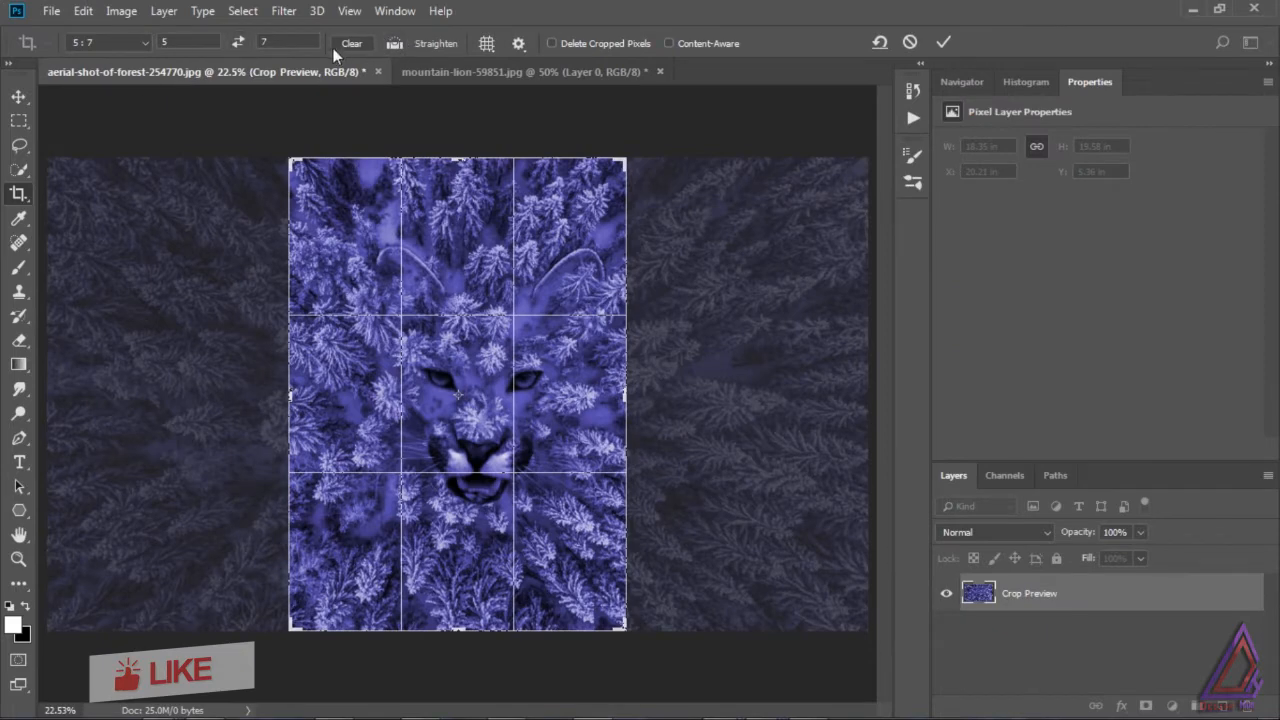
click(238, 43)
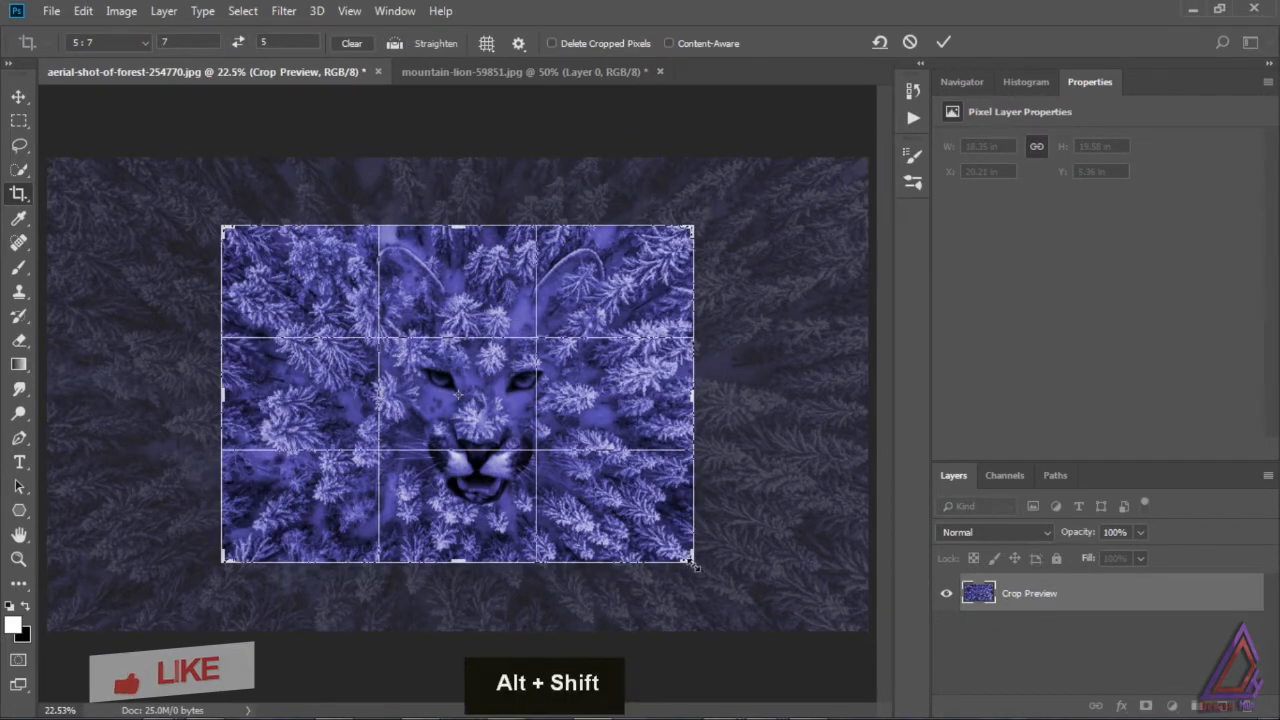
drag(694, 560, 779, 630)
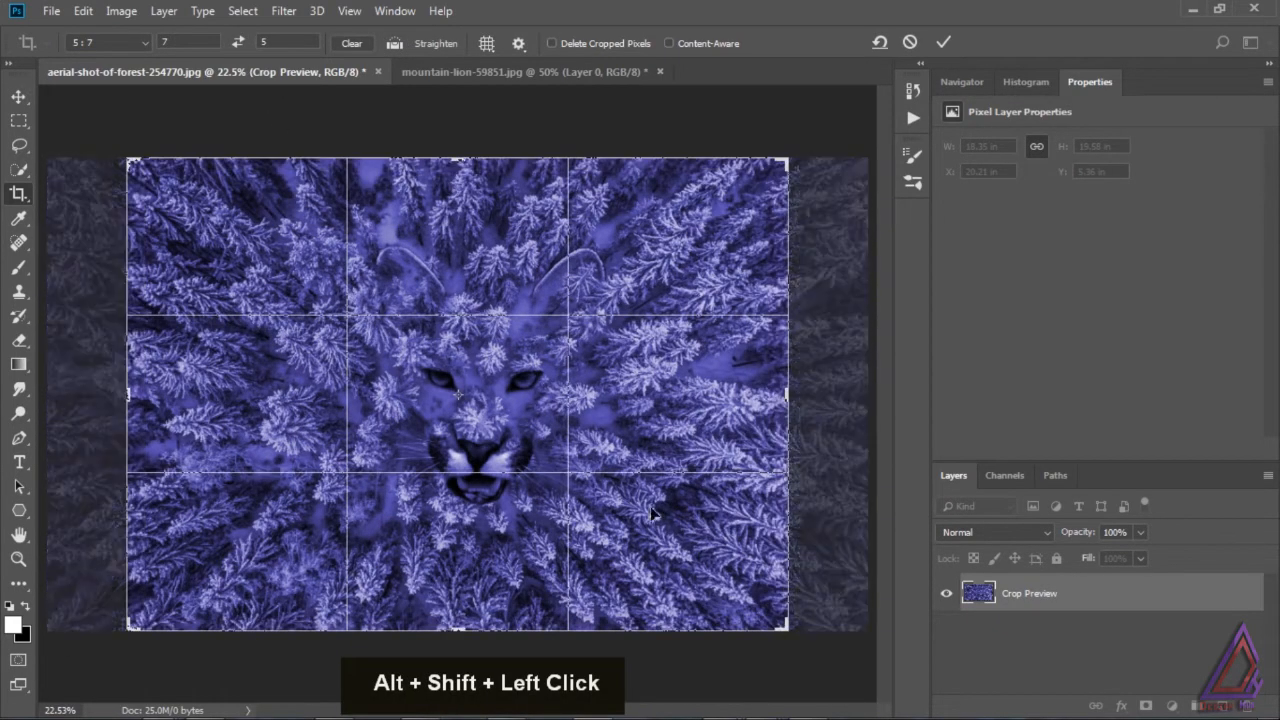
drag(671, 442, 627, 432)
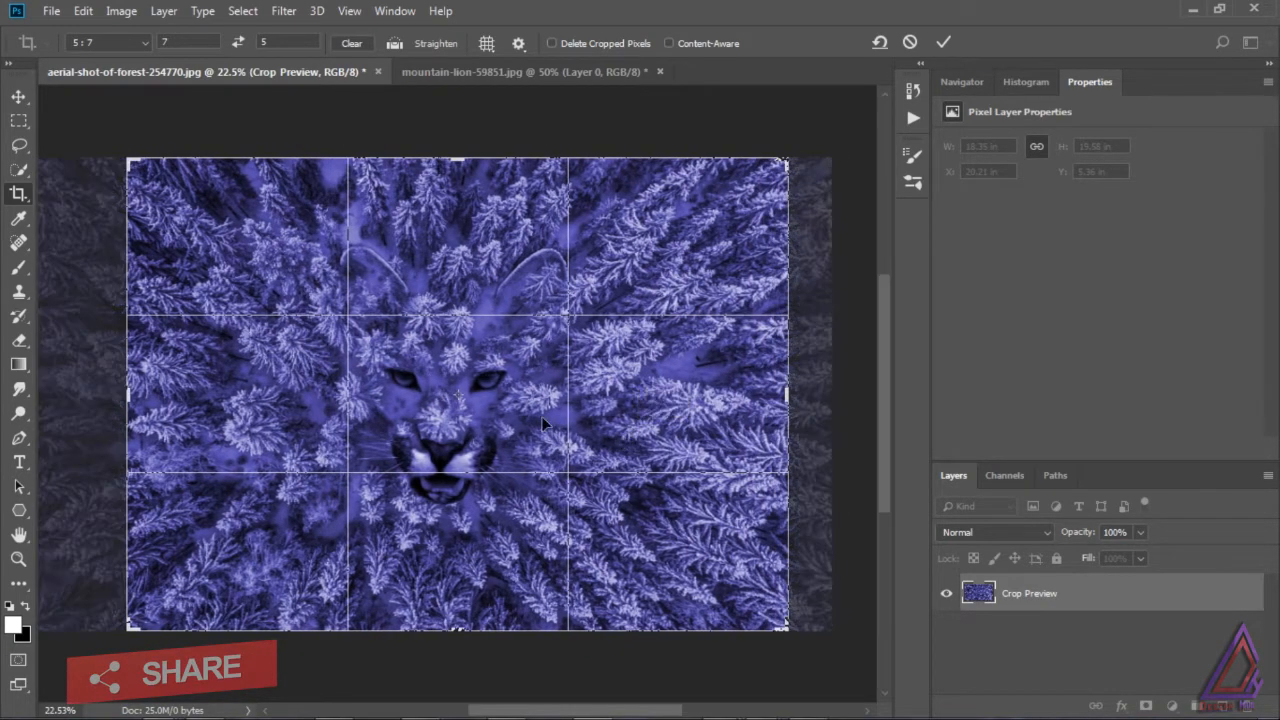
click(18, 97)
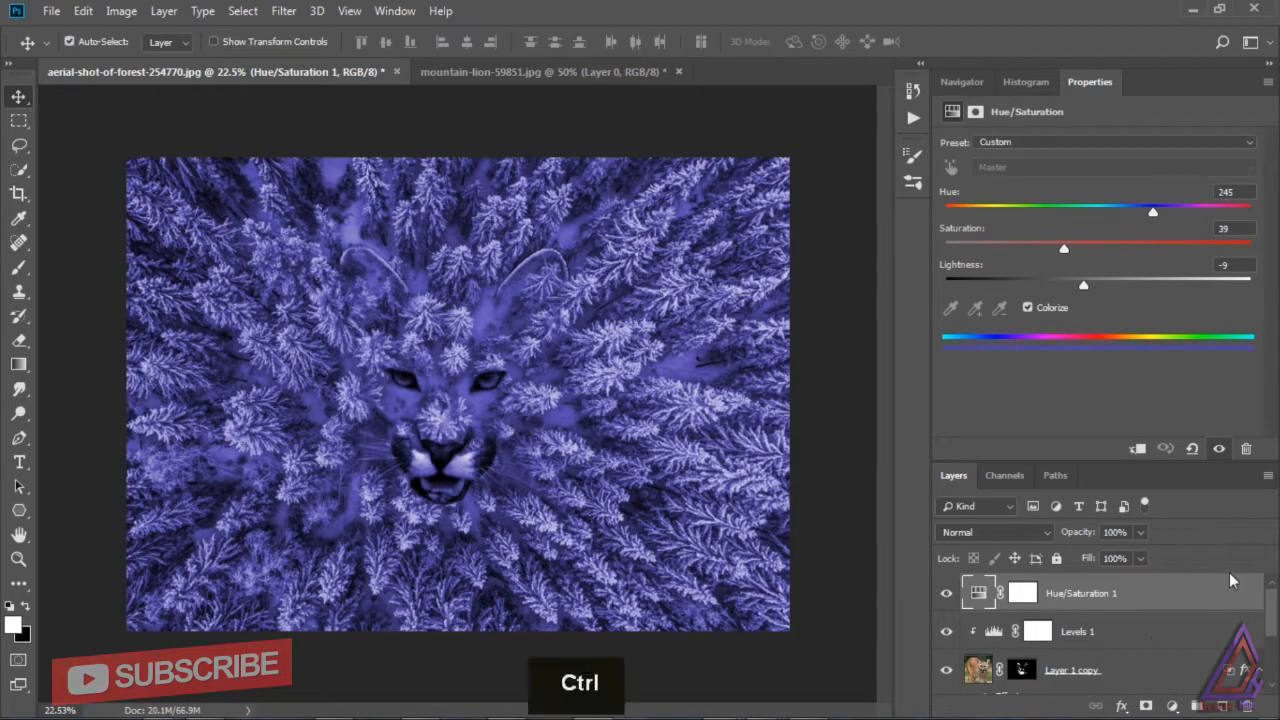
- Stamp all visible layers into a new top layer and open it in the Camera Raw filter
key(ctrl+alt+shift+e)
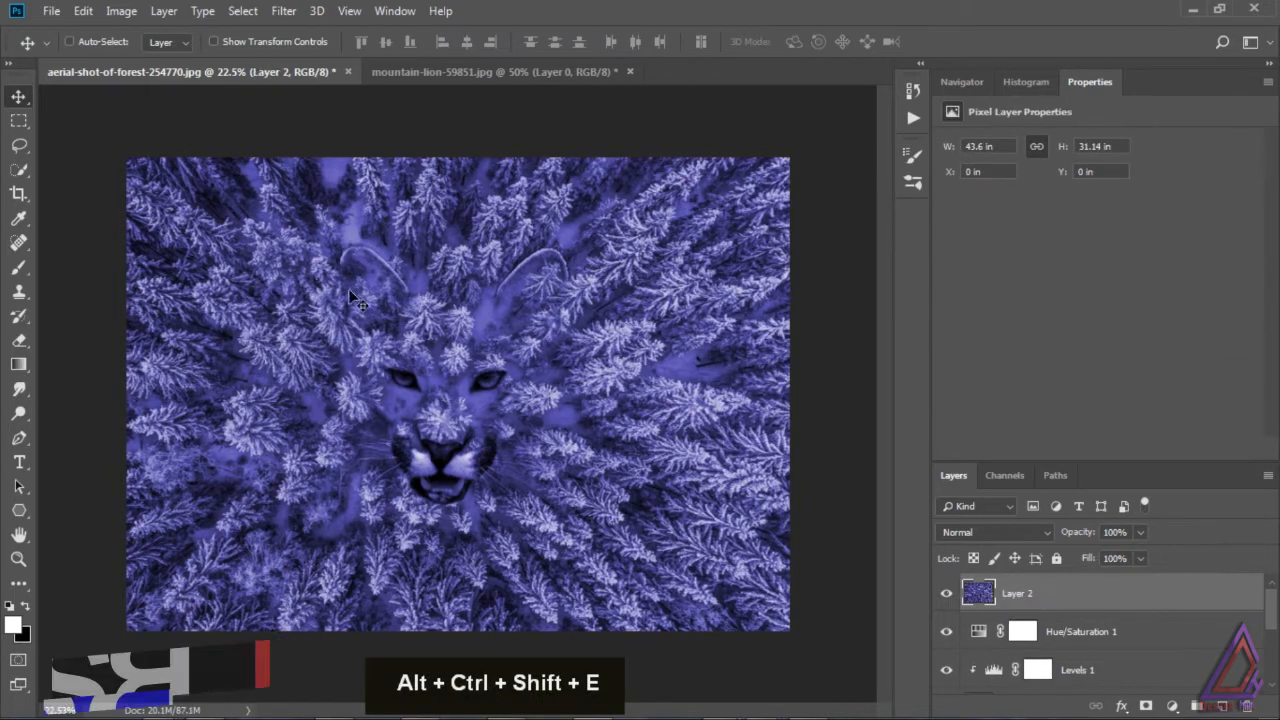
click(283, 12)
key(Escape)
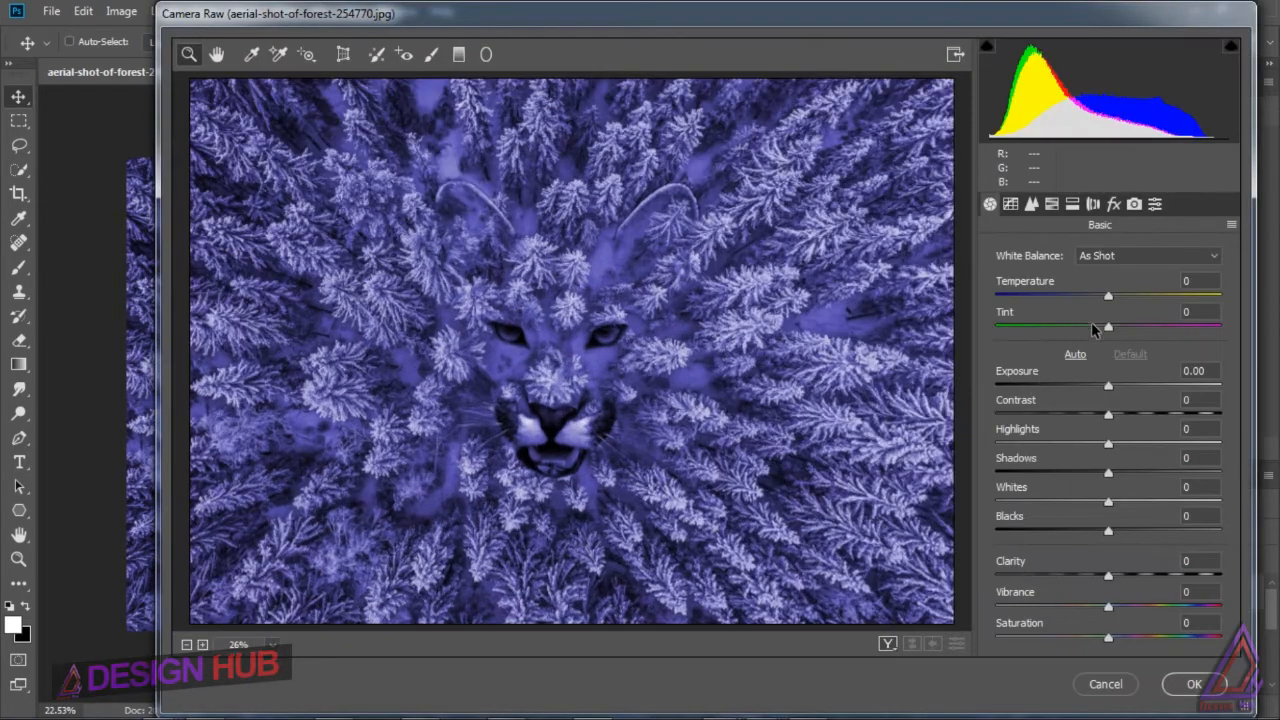
- Set temperature +11, tint +7, exposure -0.10, shadows +19, whites +13, blacks +8, clarity +27 and vibrance +13
drag(1107, 297, 1116, 331)
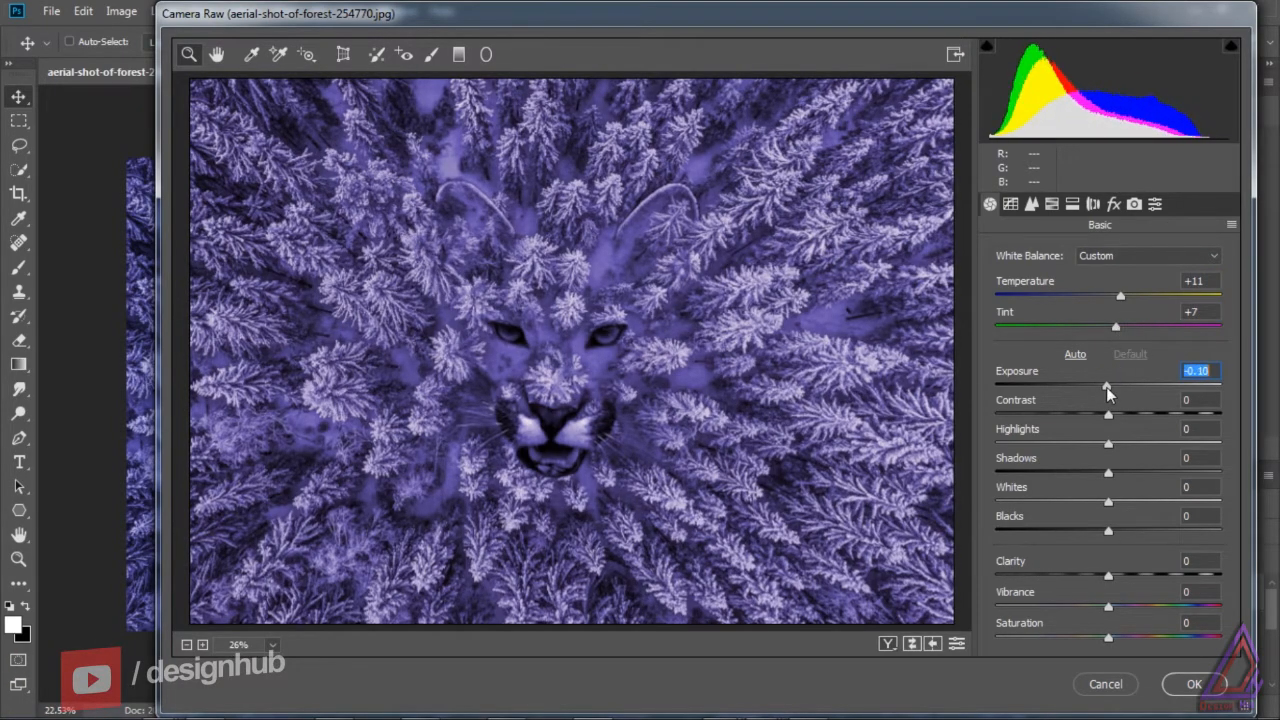
click(1108, 576)
drag(1108, 573, 1124, 530)
drag(1108, 472, 1125, 502)
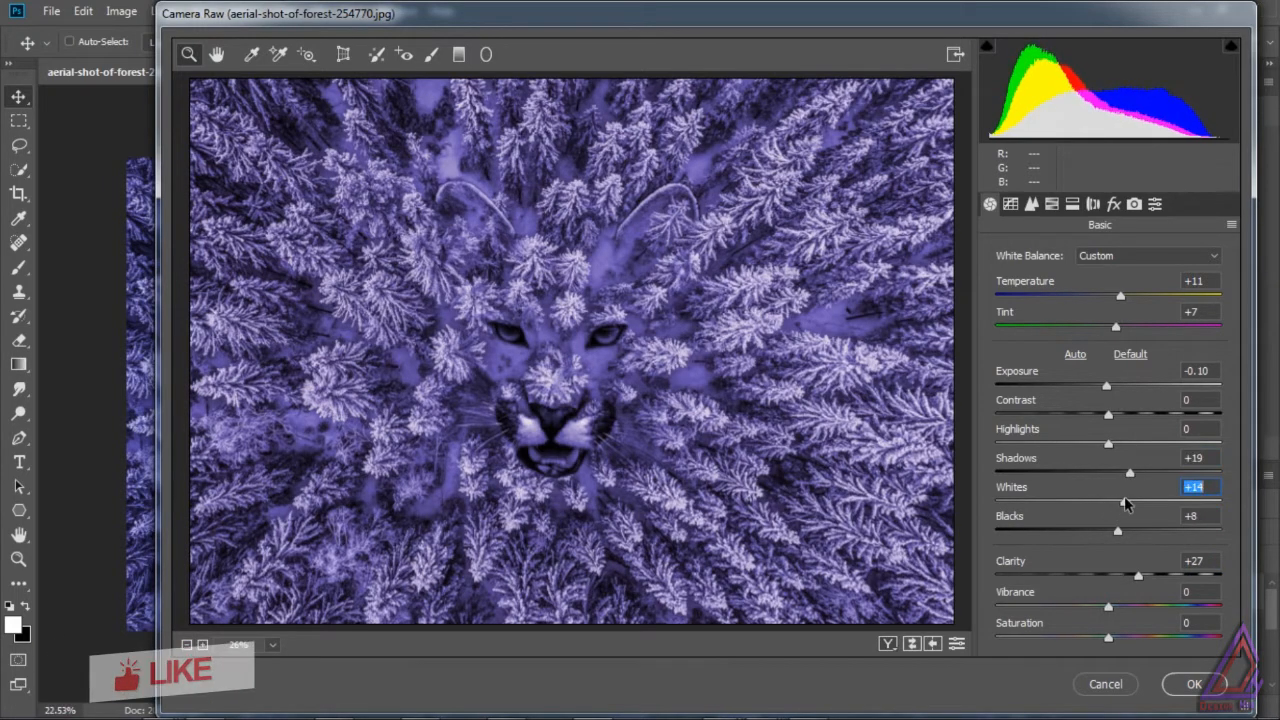
drag(1110, 608, 1127, 607)
- Shape the RGB point tone curve with a midtone anchor, a shadow point at 53/57 and a highlight point at 194/195
click(1032, 205)
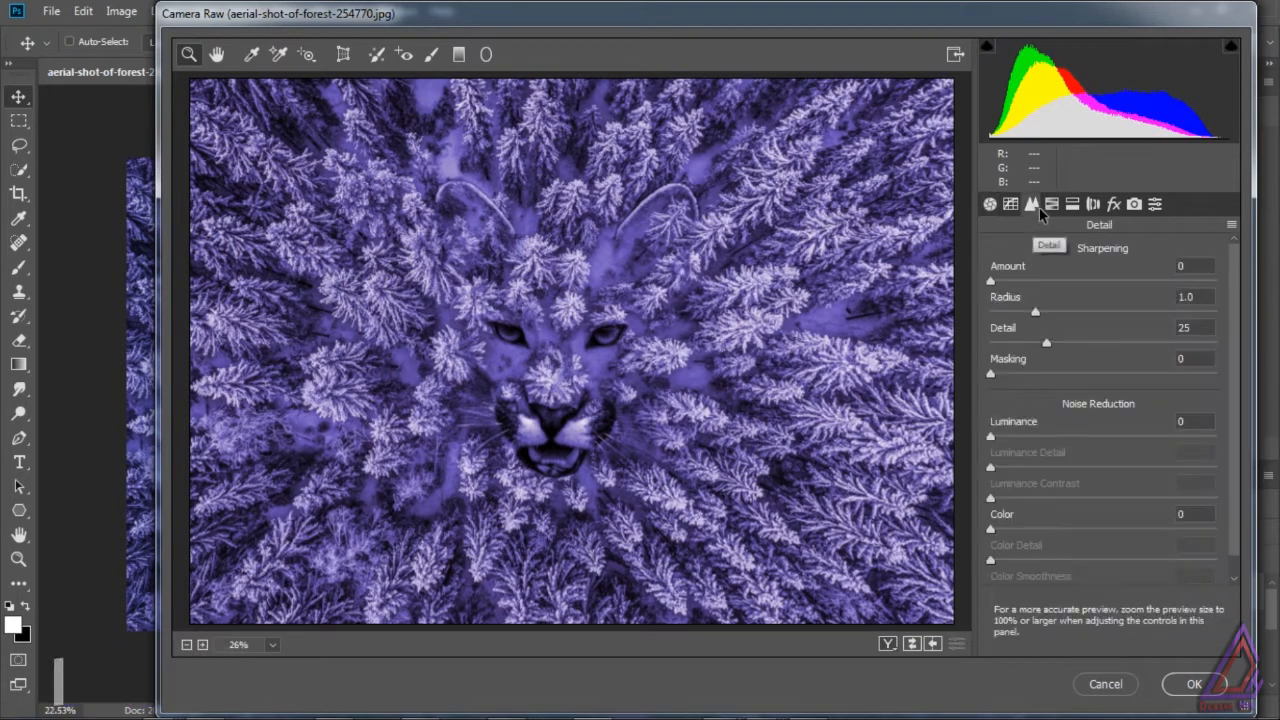
click(1011, 205)
click(1104, 466)
drag(1045, 526, 1039, 526)
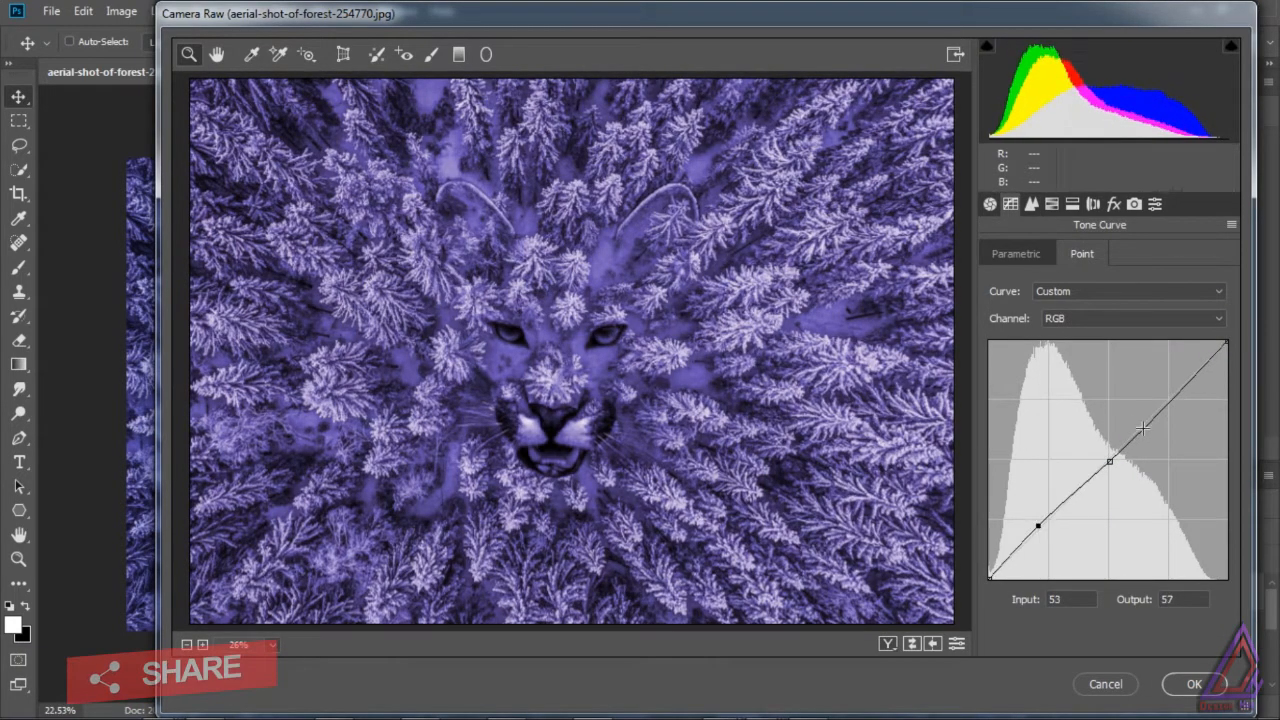
mouse_move(1167, 406)
mouse_down()
mouse_move(1161, 391)
mouse_move(1170, 397)
mouse_up()
- On the Blue channel curve, set the white end point to 253/235 and the black end point to 14/0
click(1130, 318)
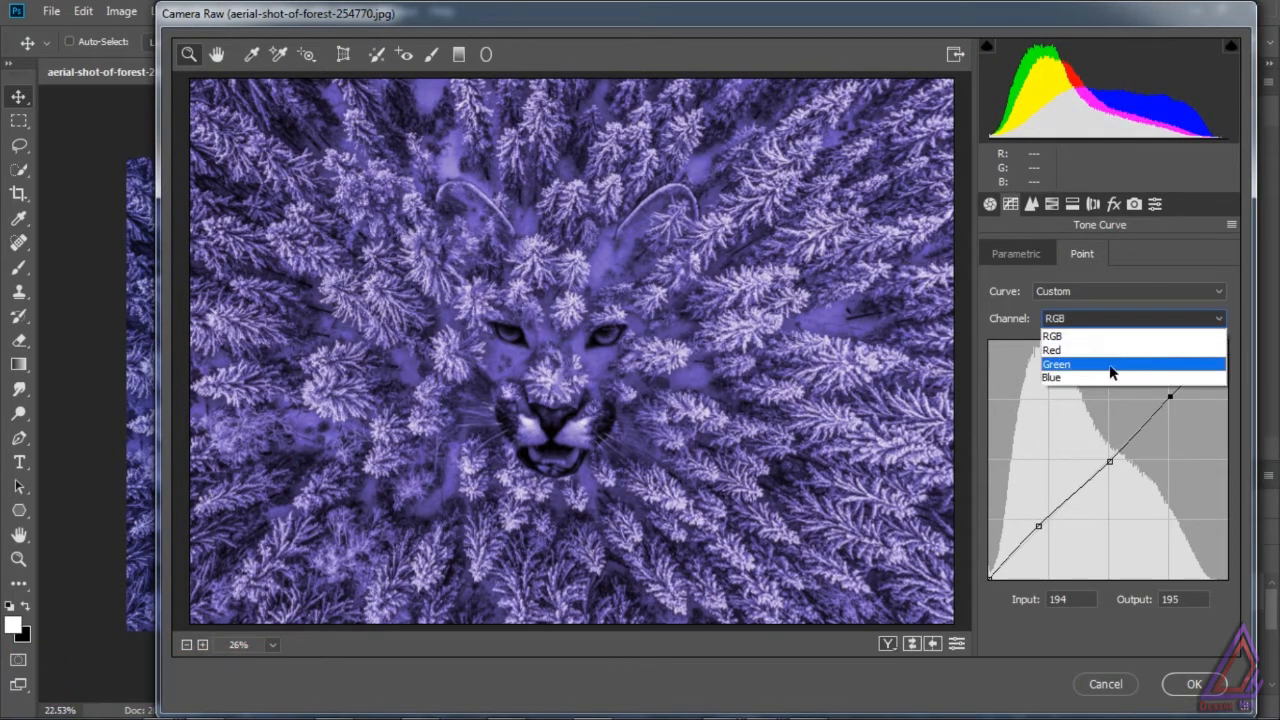
click(1114, 378)
drag(1227, 344, 1226, 359)
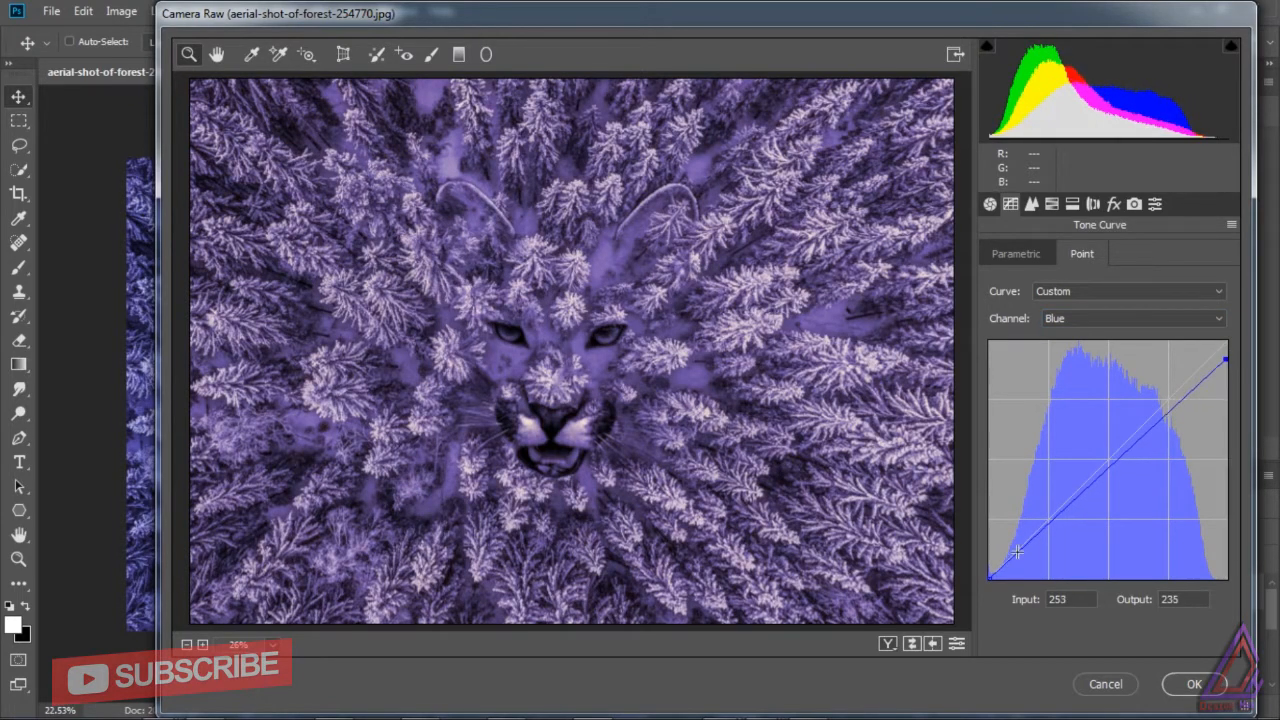
drag(993, 577, 1001, 579)
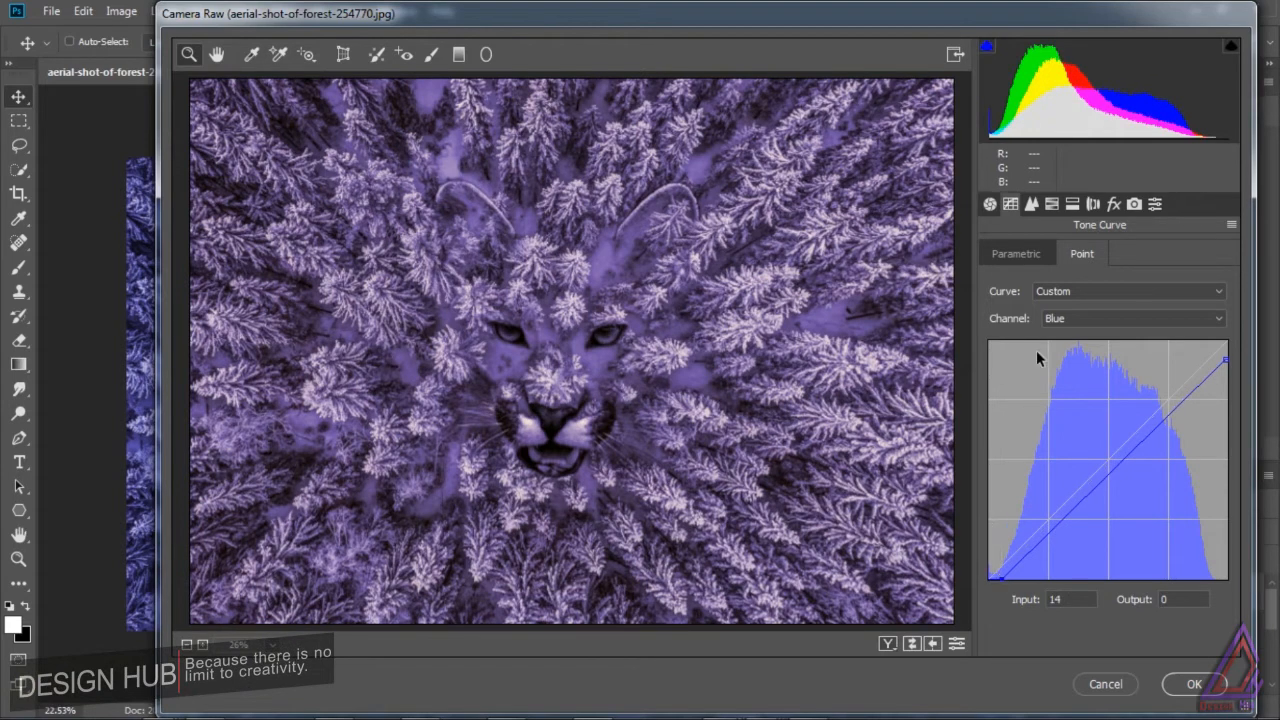
- Set the black end point of the RGB tone curve to input 5 and output 3
click(1066, 316)
click(1088, 338)
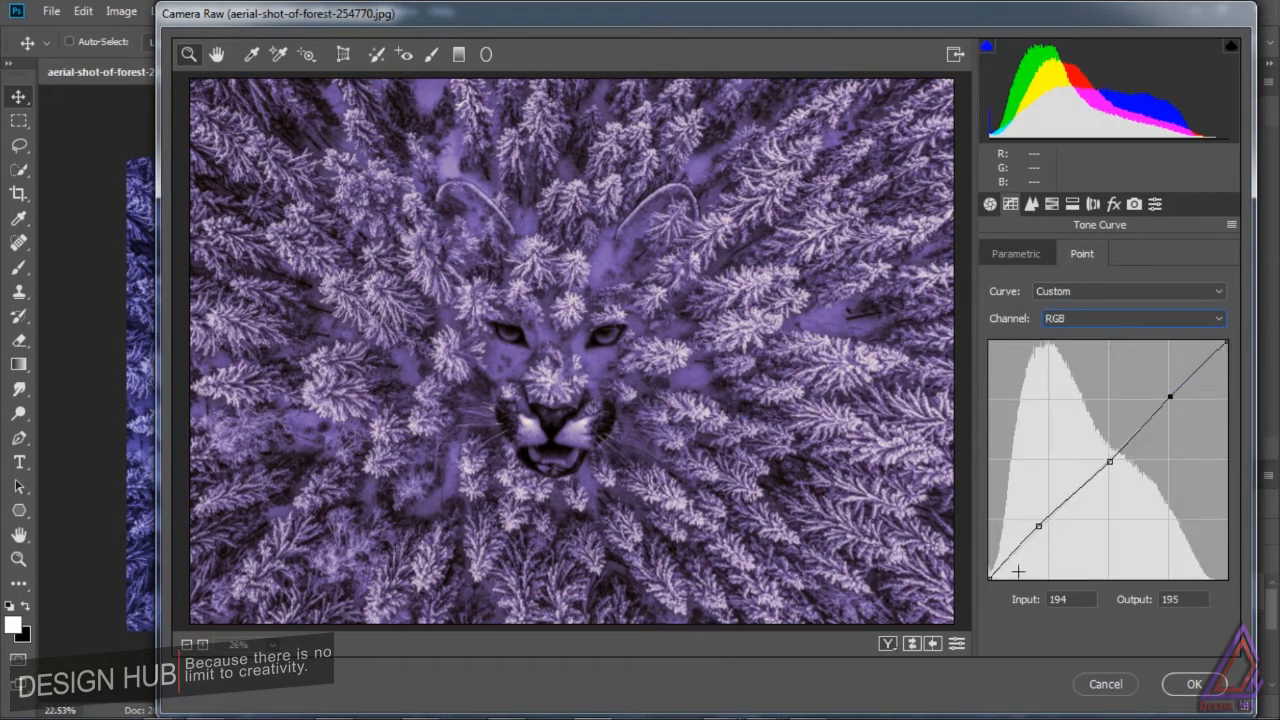
mouse_move(990, 577)
mouse_down()
mouse_move(986, 543)
mouse_move(993, 575)
mouse_up()
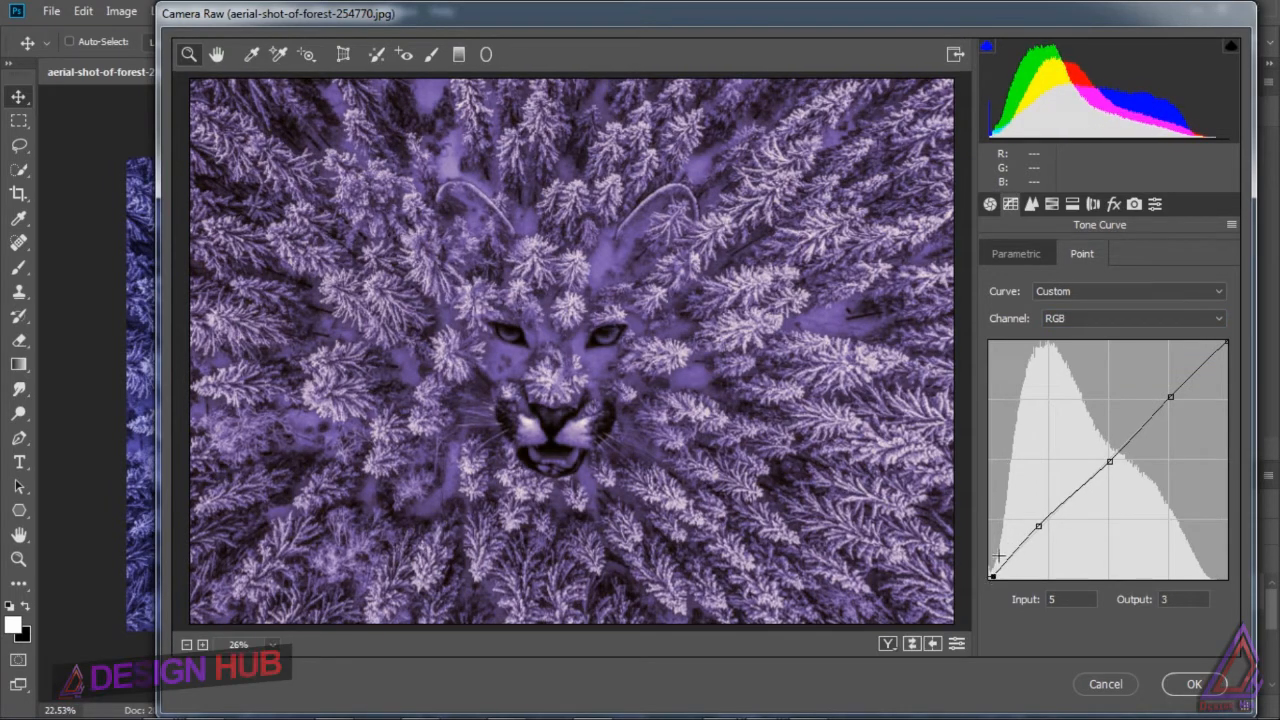
- Sharpen the image with an amount of 19 and masking of 18
click(1031, 204)
click(1019, 283)
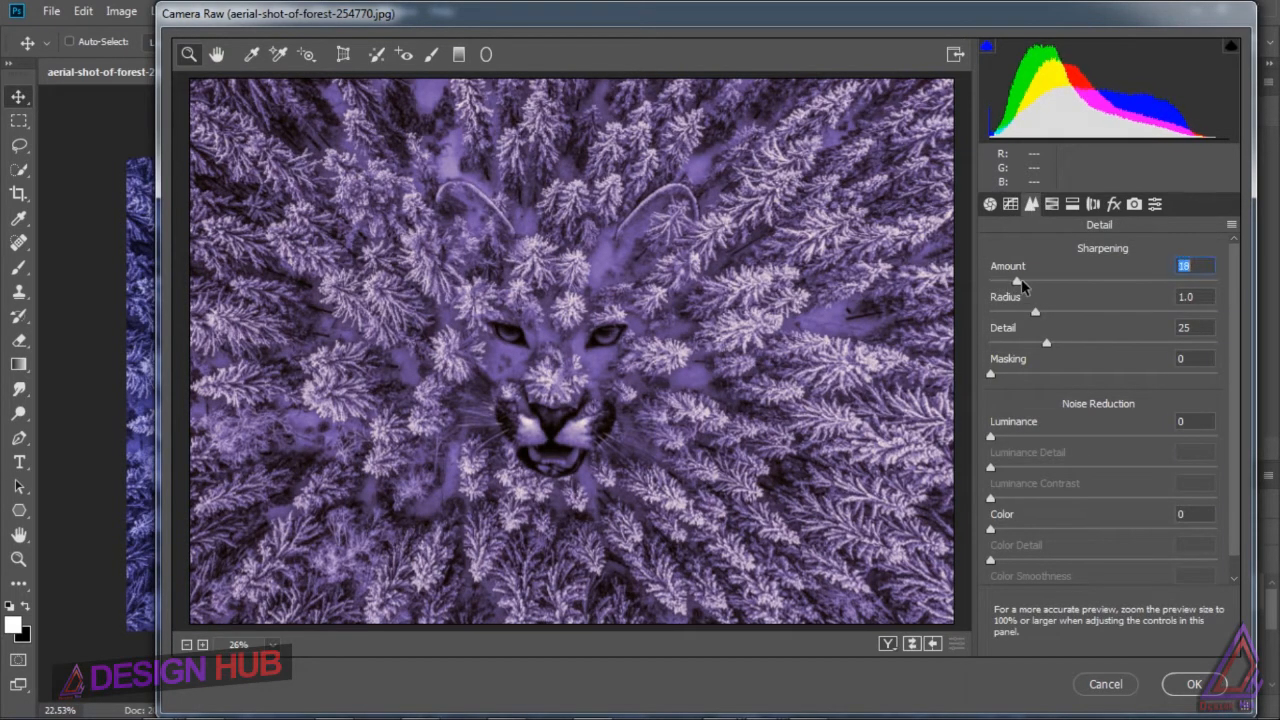
drag(1021, 279, 1024, 279)
key(alt)
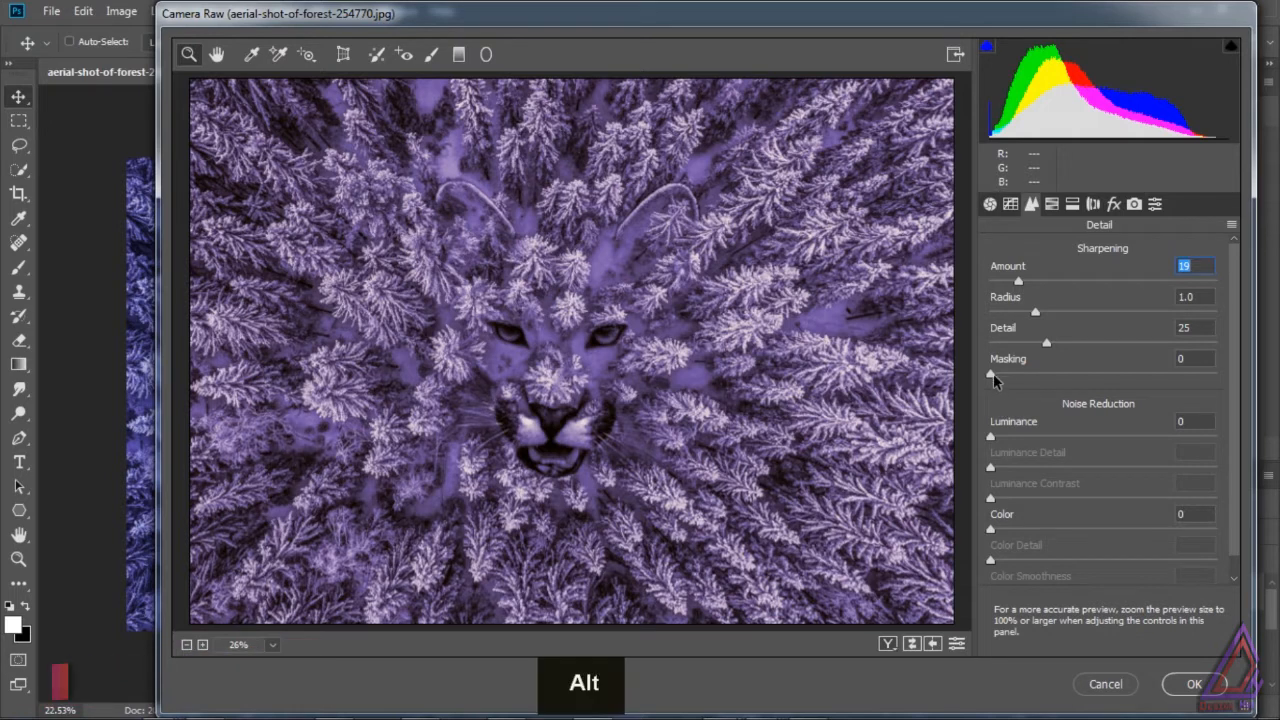
drag(993, 373, 1032, 378)
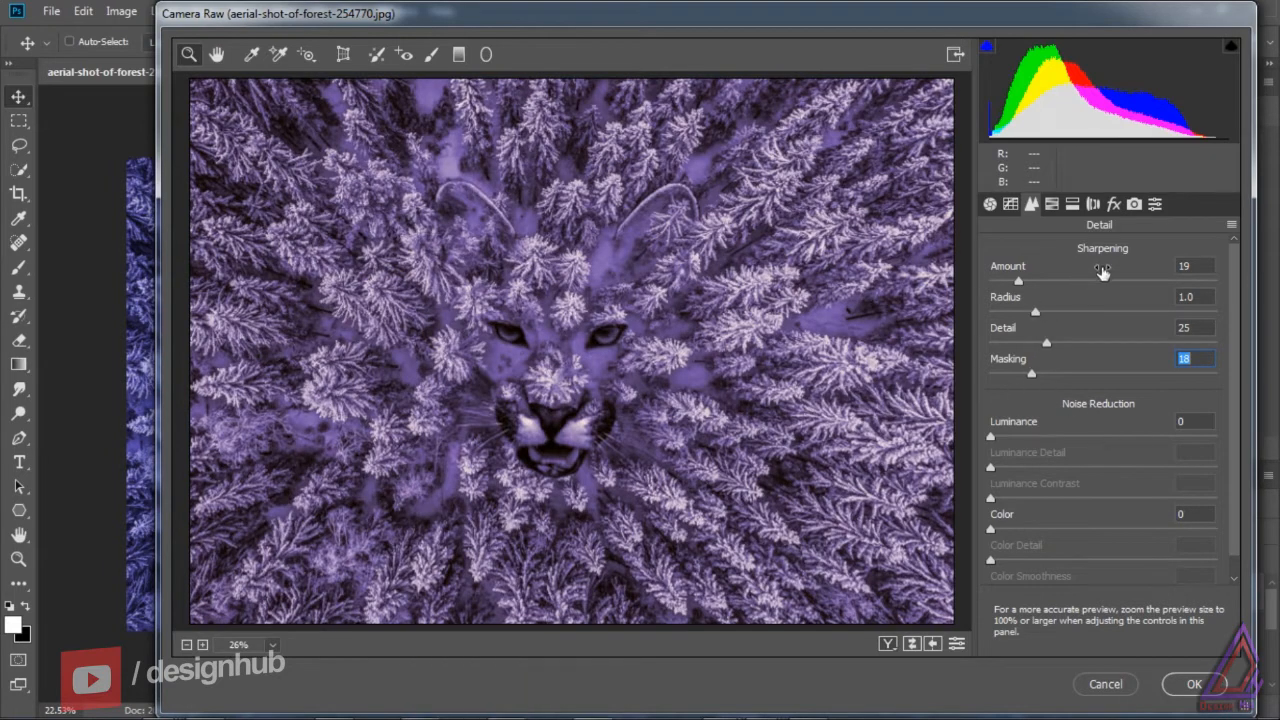
- Set Dehaze to -2 and add a post-crop vignette with amount -52, midpoint 36, roundness +37 and feather 69
click(1113, 204)
drag(1117, 288, 1106, 288)
drag(1112, 514, 1049, 519)
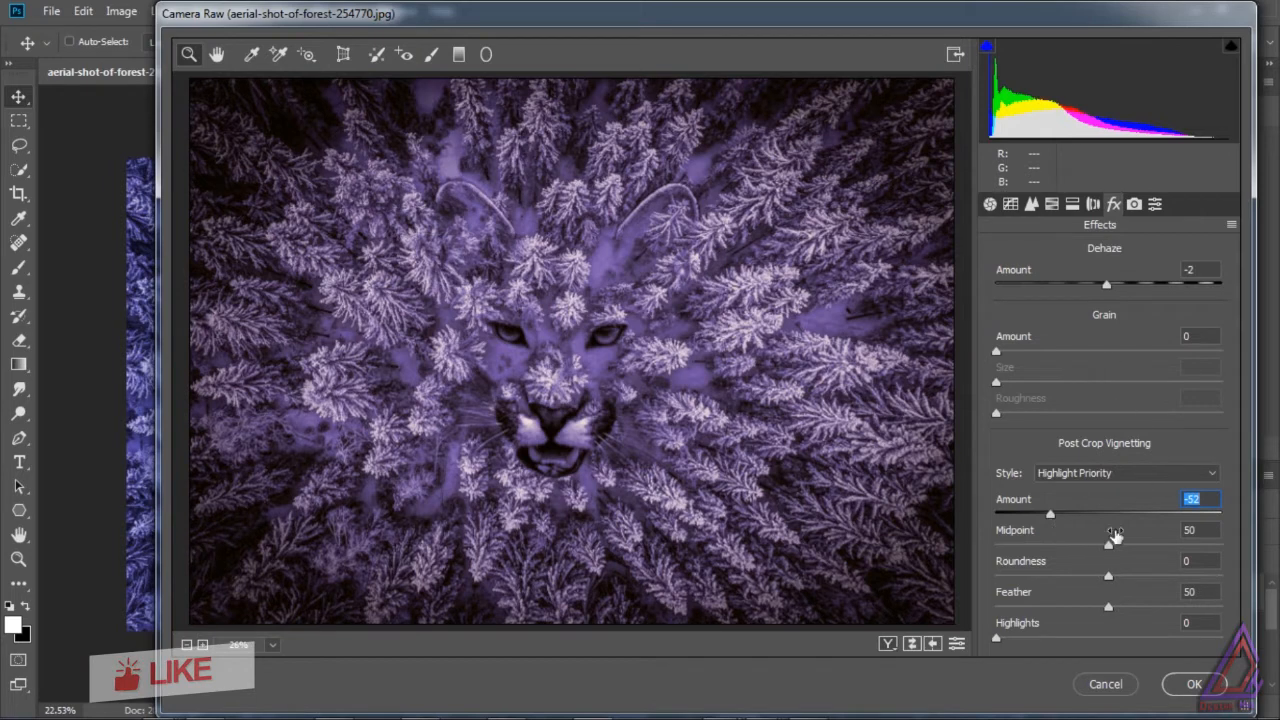
drag(1106, 549, 1152, 607)
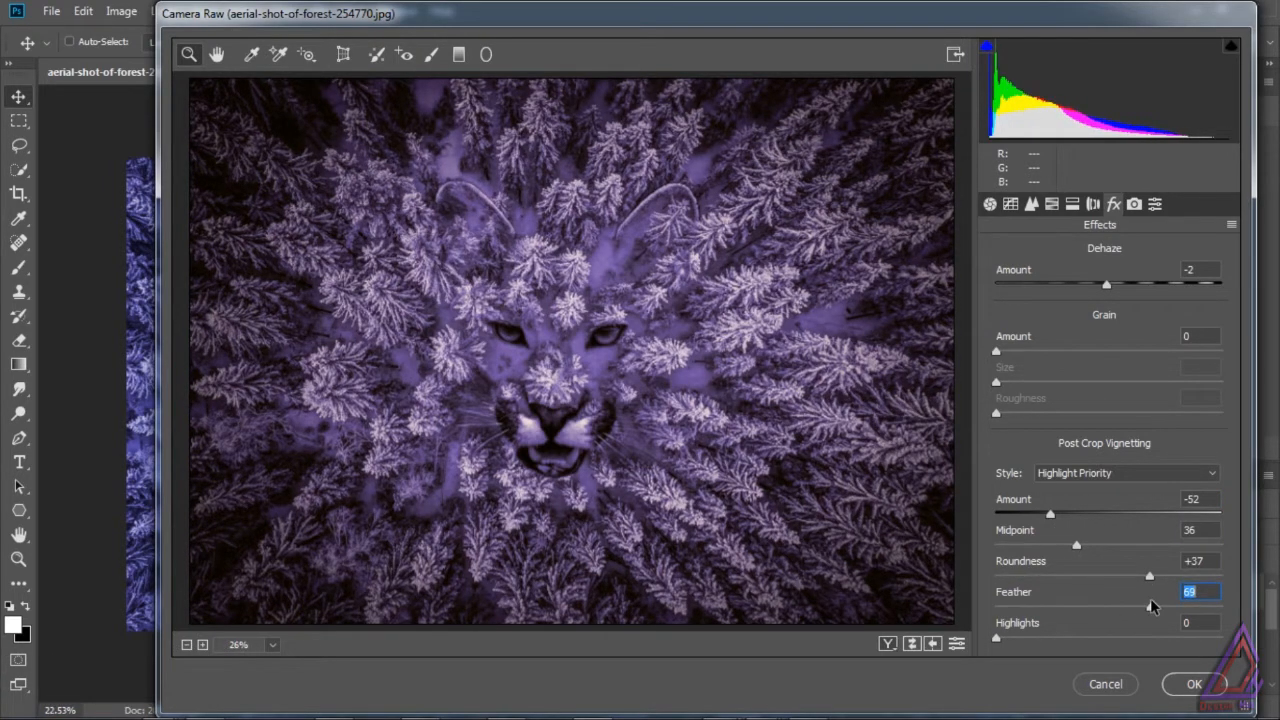
- Reduce vibrance to -13, temperature to +4 and tint to +3, and apply the Camera Raw filter
click(989, 204)
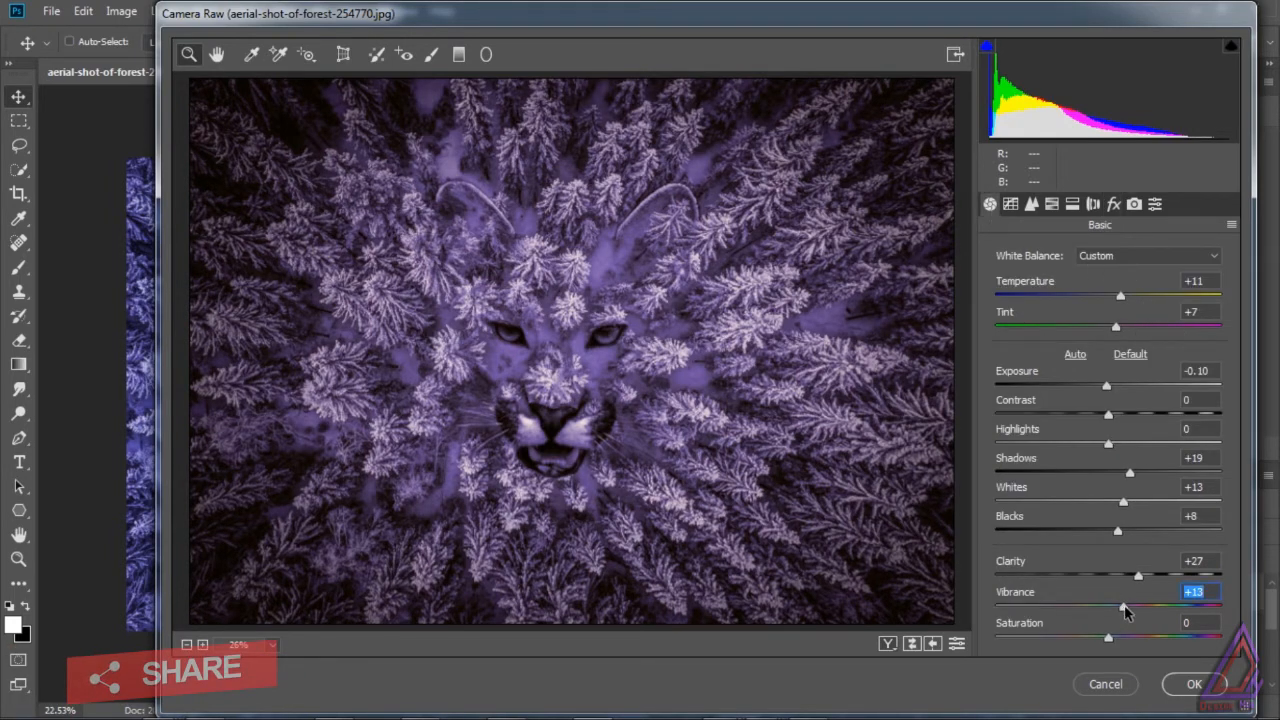
mouse_move(1110, 609)
mouse_down()
mouse_move(1079, 611)
mouse_move(1093, 611)
mouse_up()
click(1108, 639)
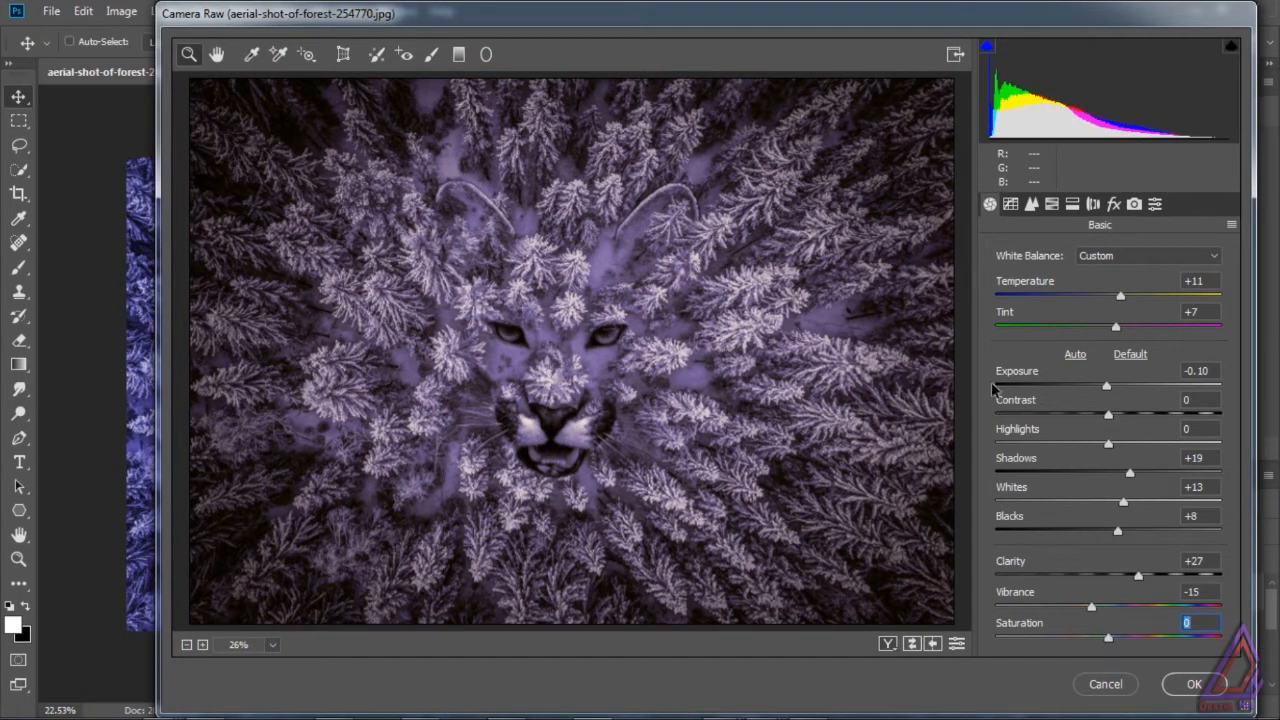
drag(1098, 609, 1100, 609)
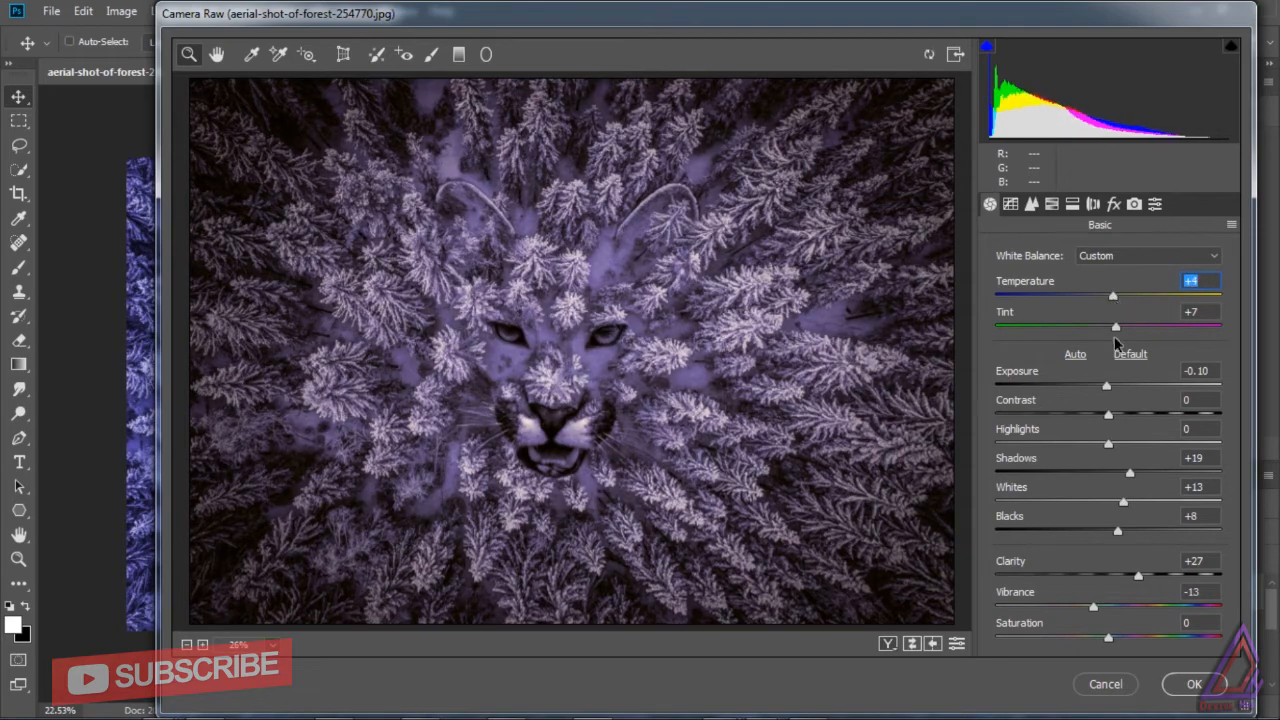
drag(1116, 328, 1110, 326)
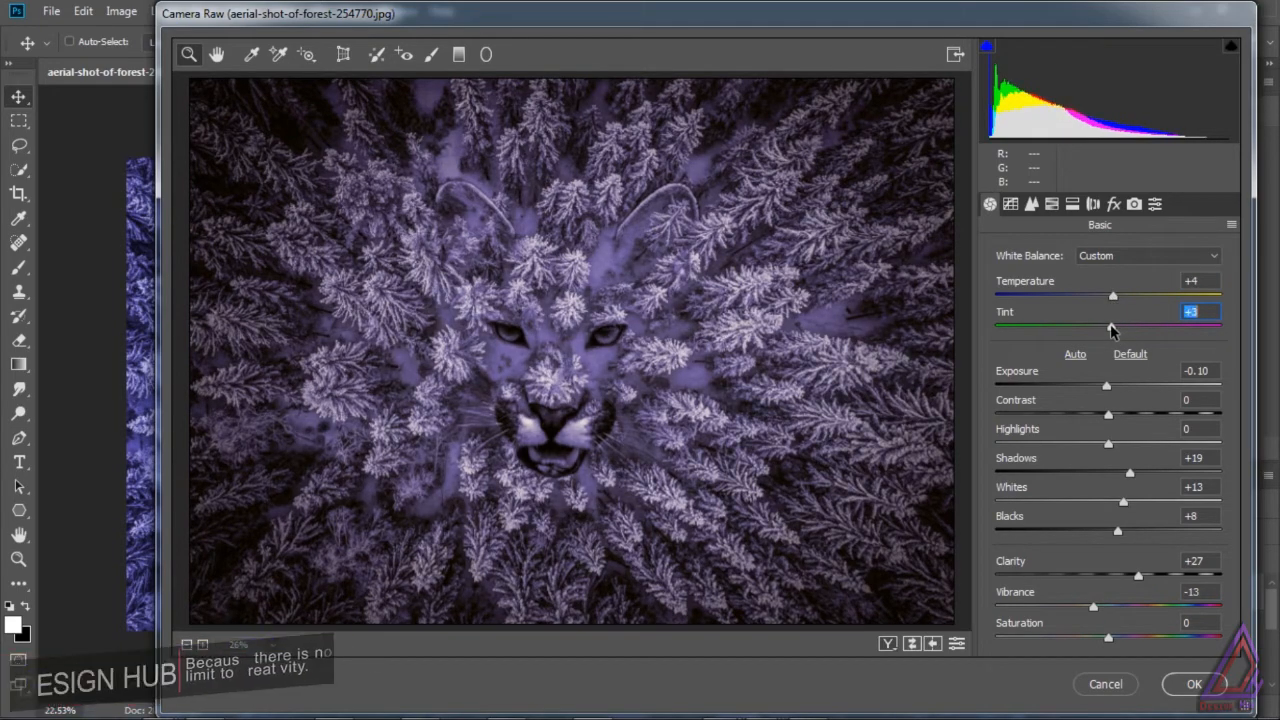
click(1193, 688)
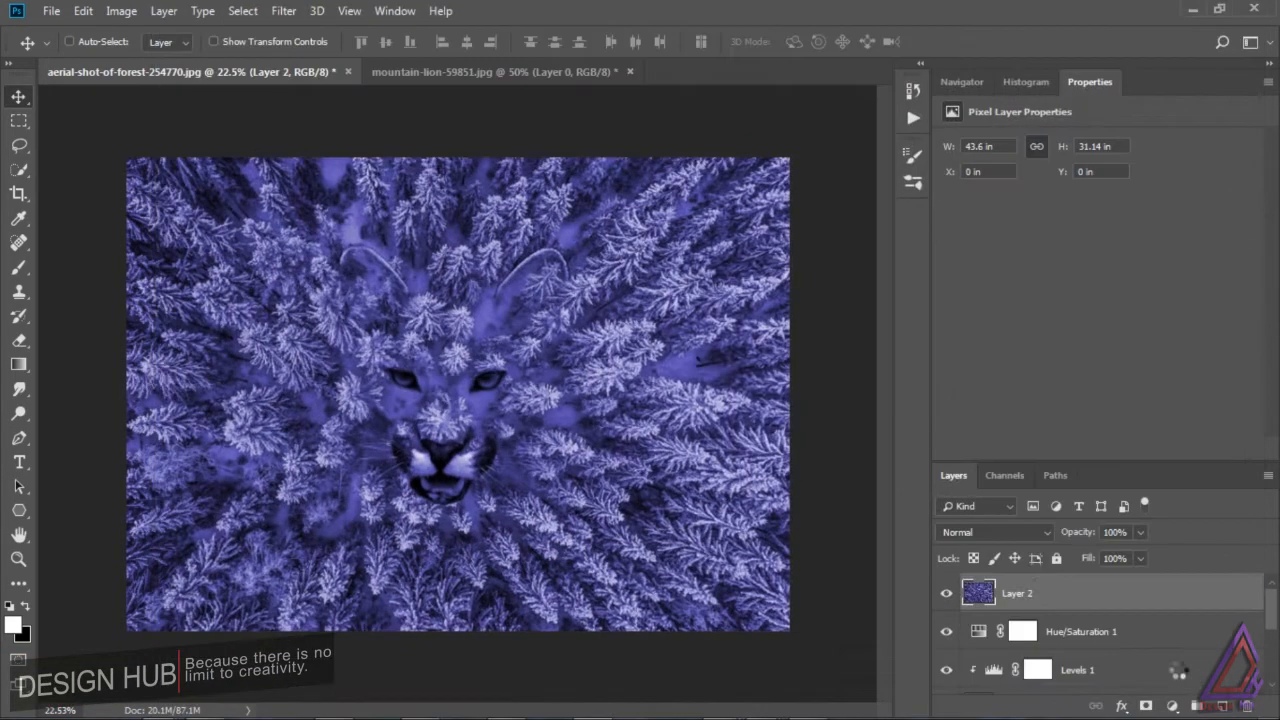